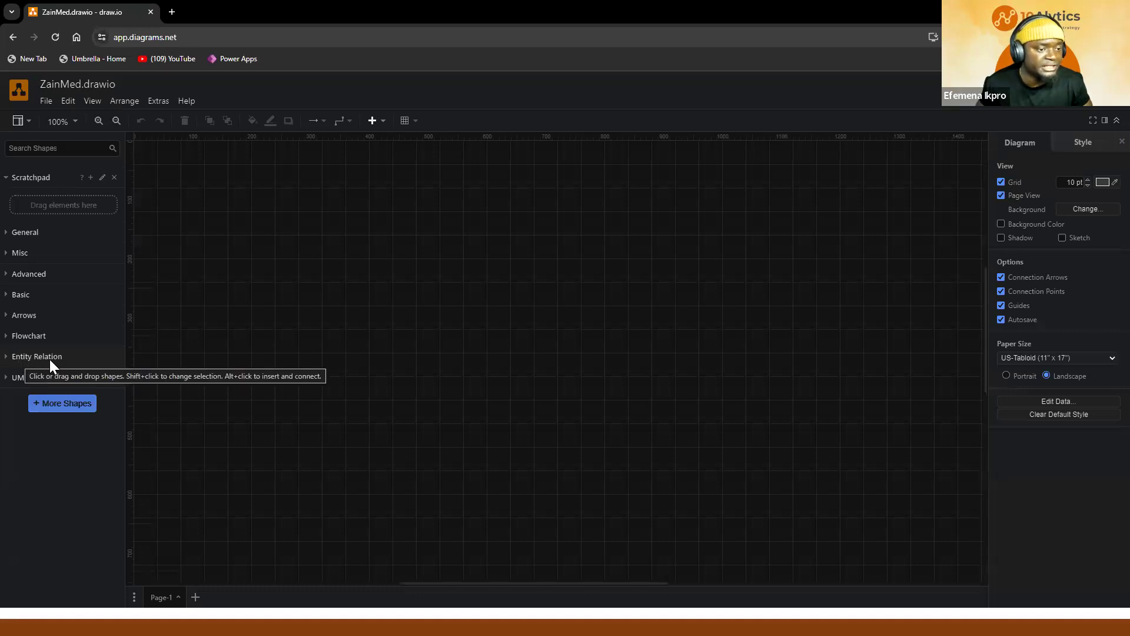
Insert an entity relation table with a primary key and three rows, placing it in the upper-left area of the canvas.
{"action": "left_click", "coordinate": [7, 357]}
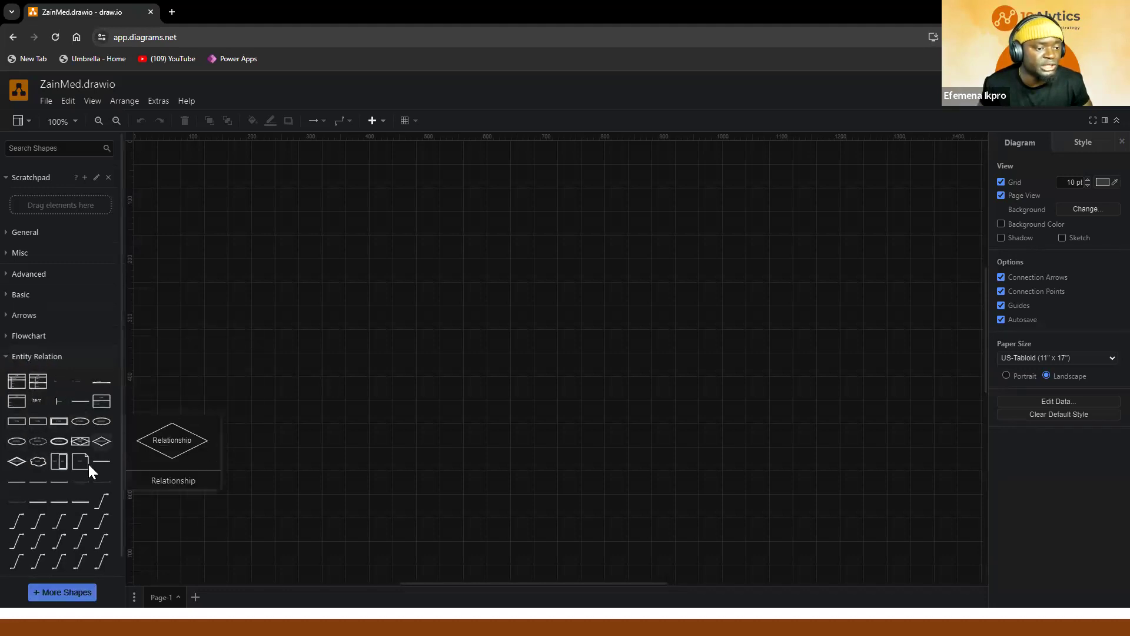
{"action": "left_click", "coordinate": [17, 380]}
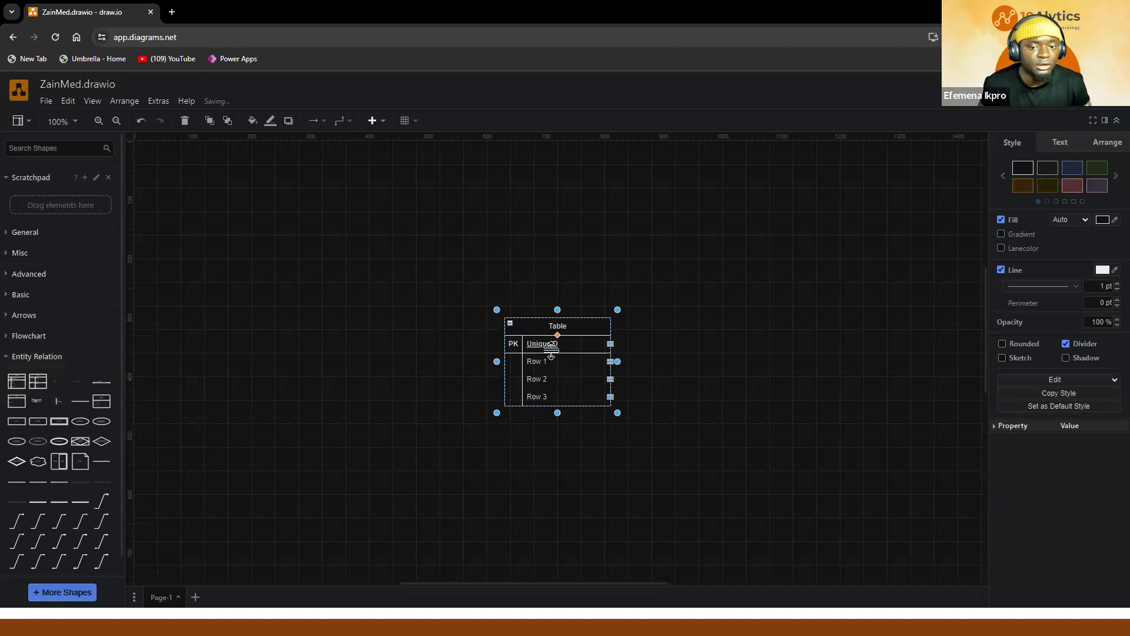
{"action": "left_click_drag", "start_coordinate": [579, 331], "coordinate": [351, 220]}
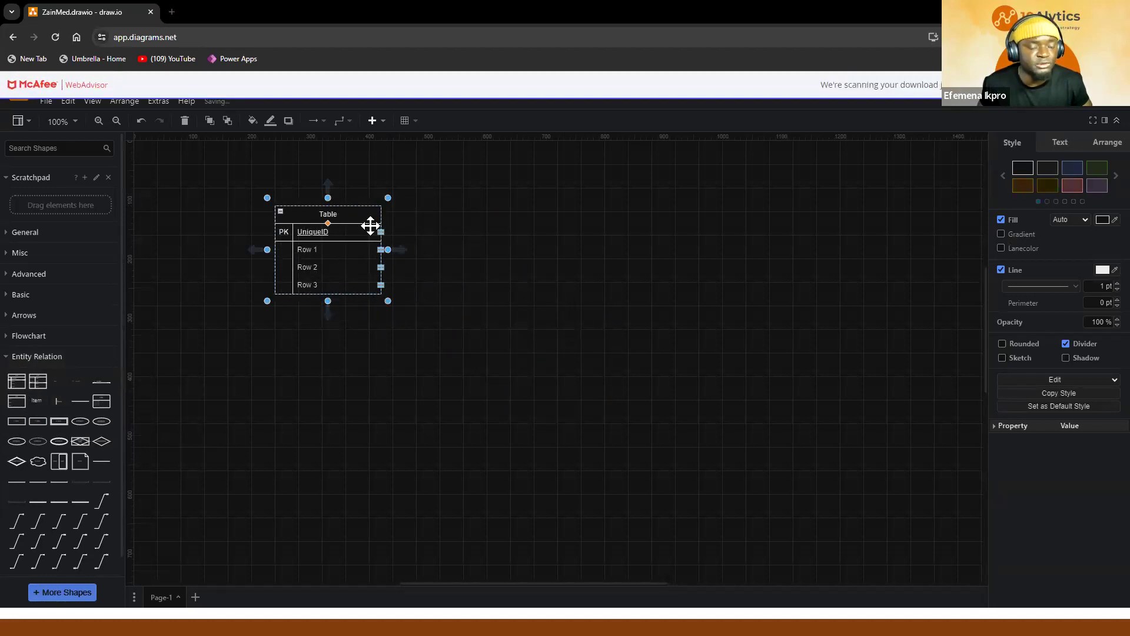
Open draw.io in a new browser tab.
{"action": "left_click", "coordinate": [171, 12]}
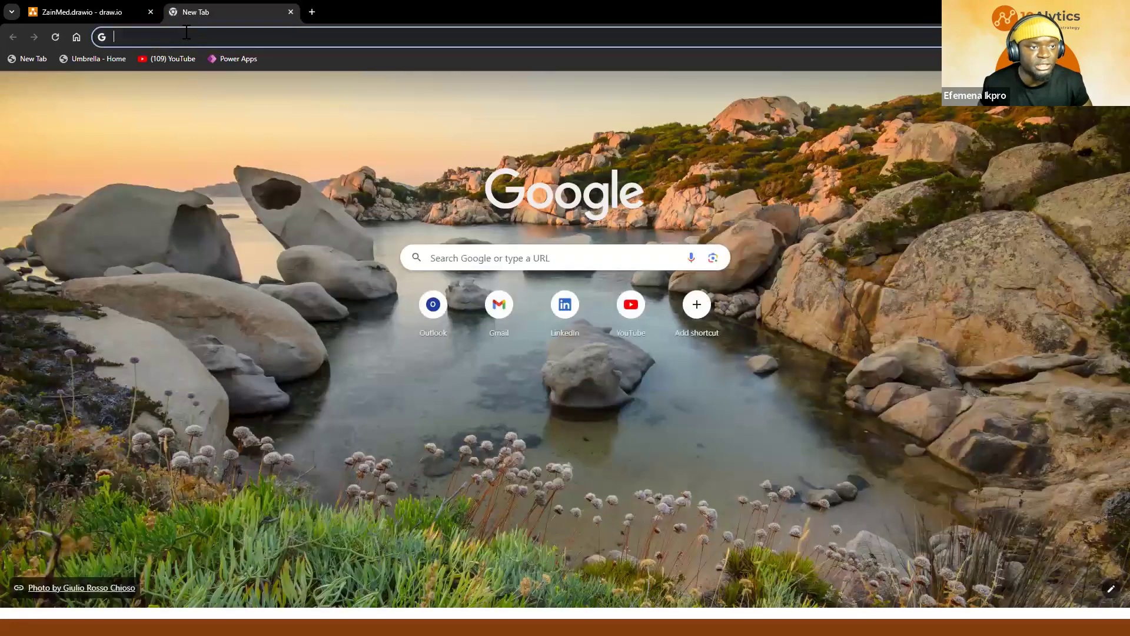
{"action": "type", "text": "dar"}
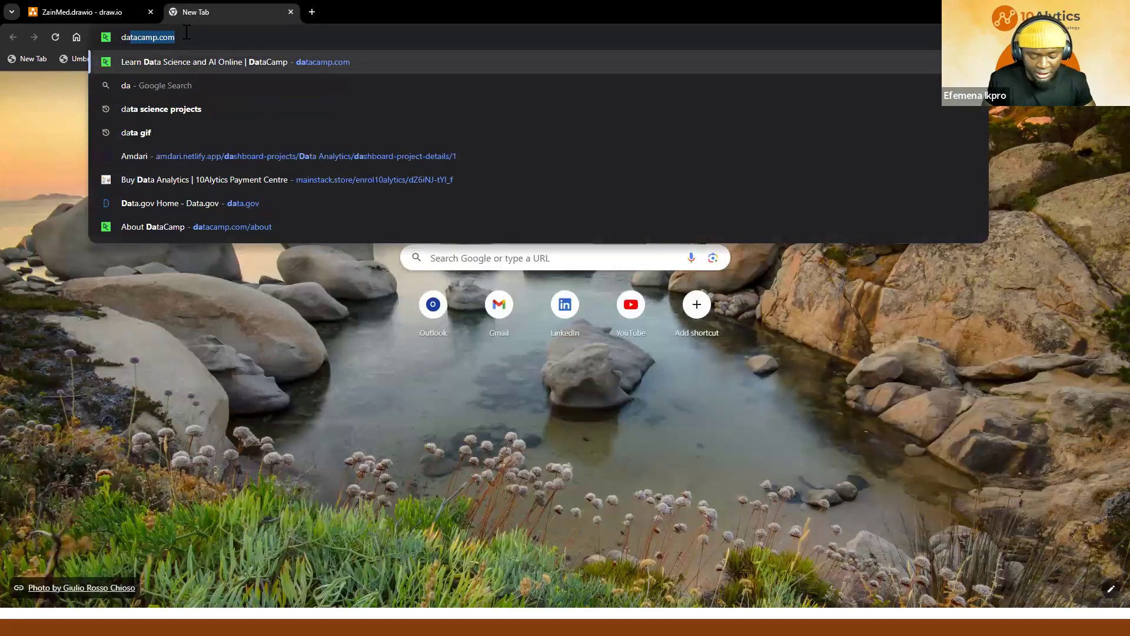
{"action": "type", "text": "a"}
{"action": "key", "text": "BackSpace"}
{"action": "key", "text": "BackSpace"}
{"action": "key", "text": "BackSpace"}
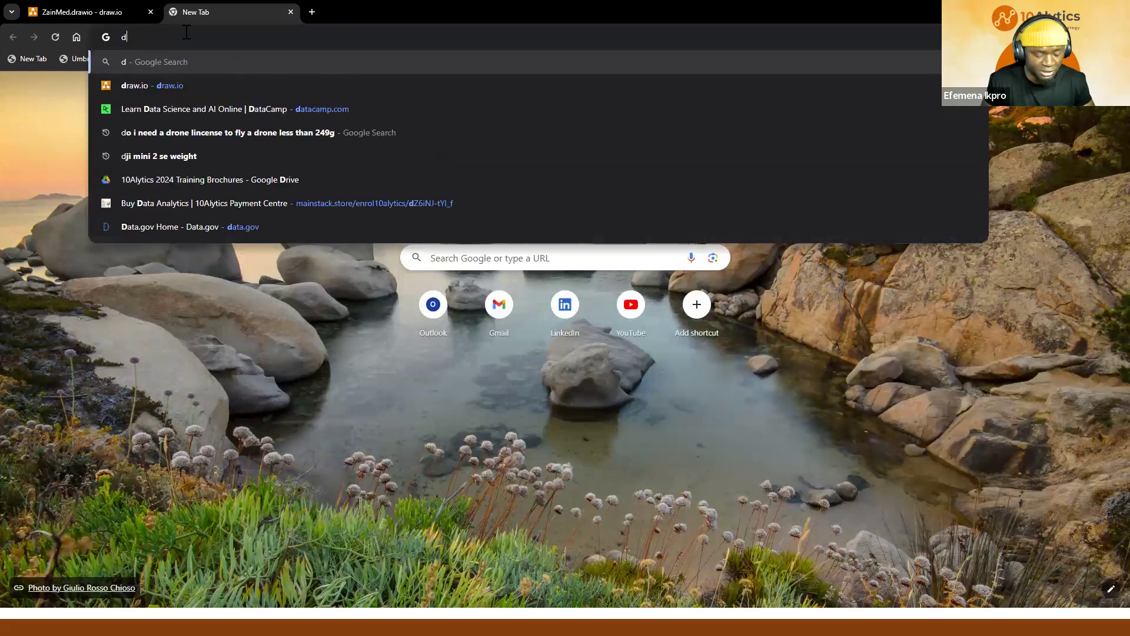
{"action": "type", "text": "raw"}
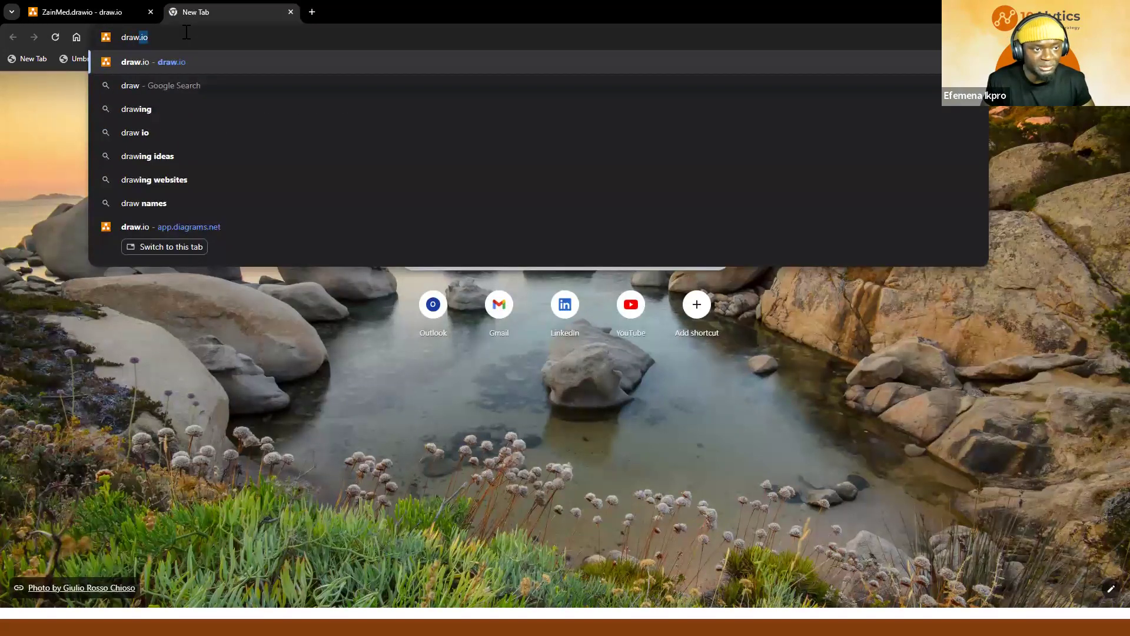
{"action": "type", "text": ".io"}
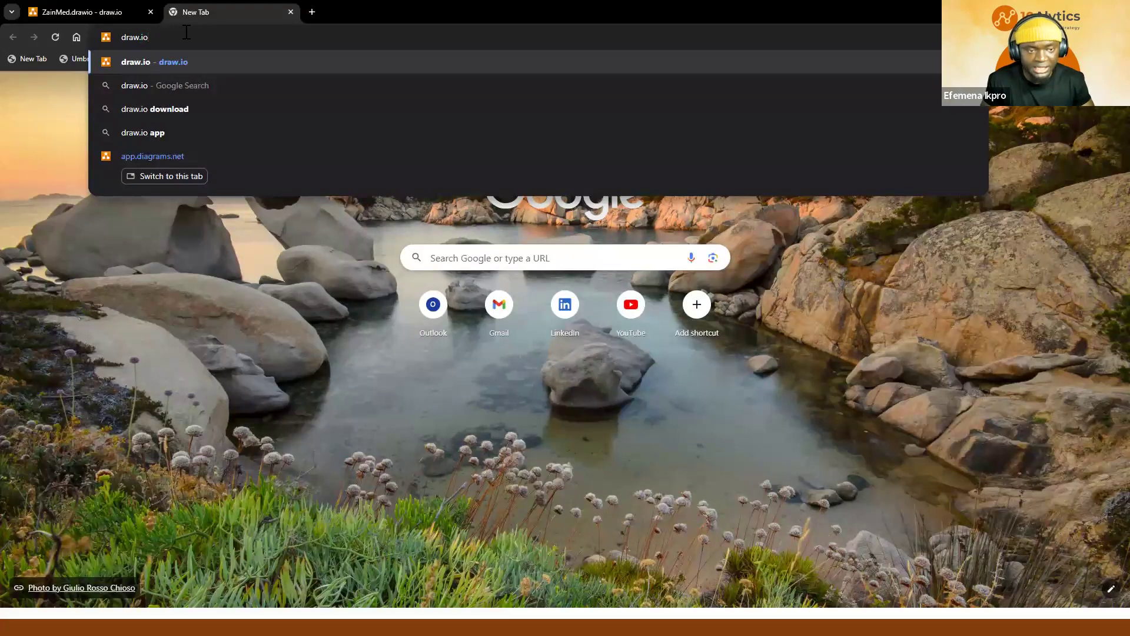
{"action": "key", "text": "Return"}
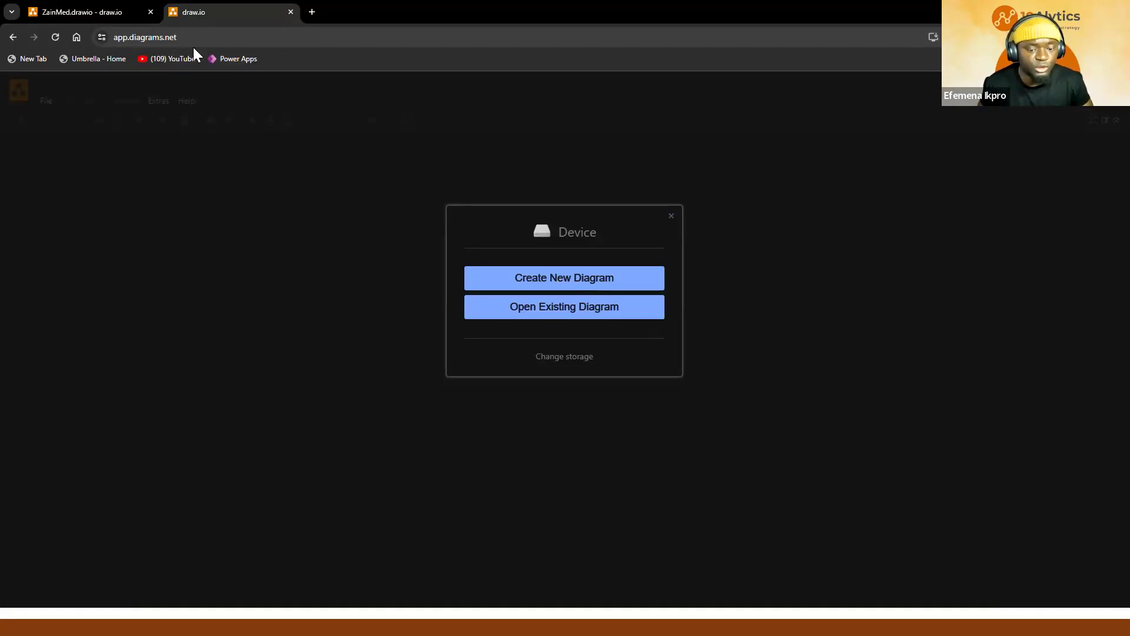
Start creating a blank diagram with the file name rvqerwetwhh, then cancel the save and close the extra tab.
{"action": "left_click", "coordinate": [557, 288]}
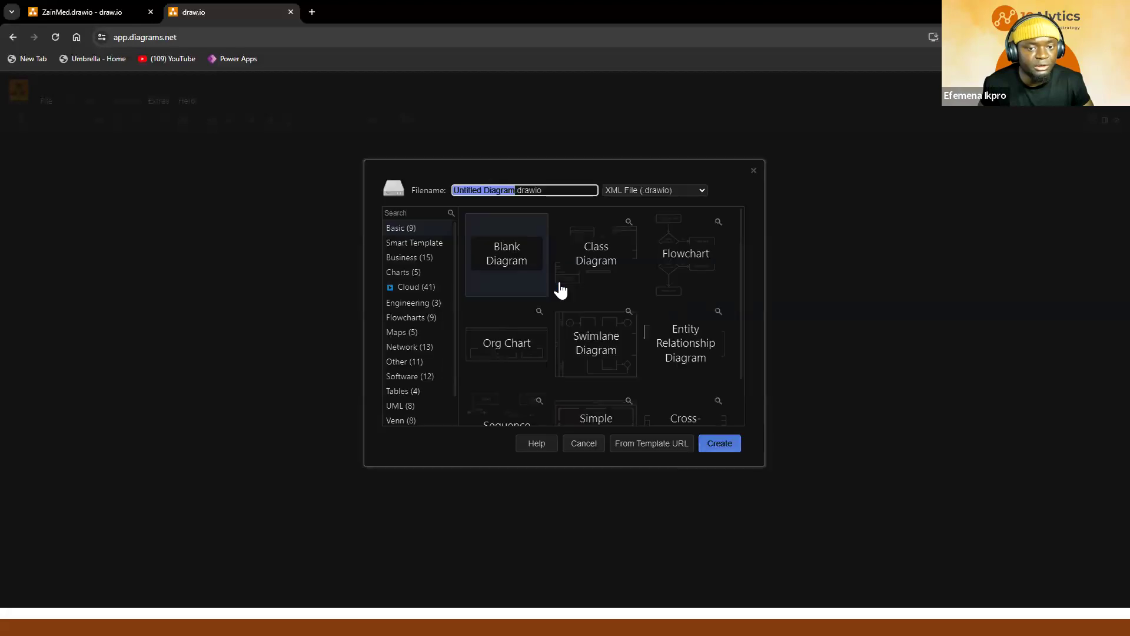
{"action": "left_click", "coordinate": [496, 260]}
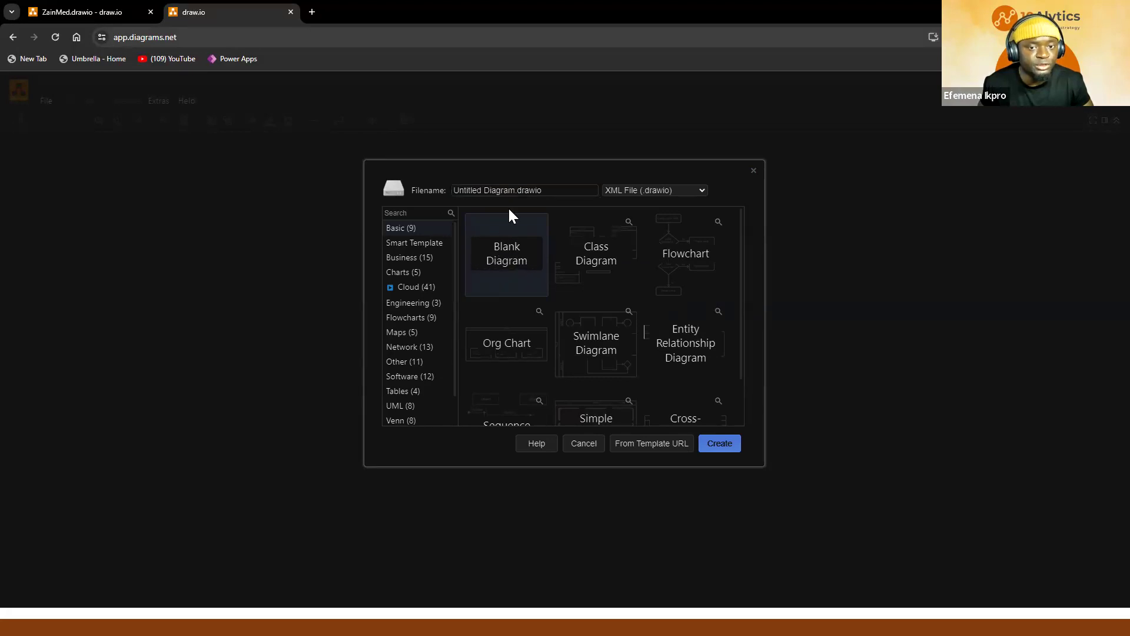
{"action": "left_click", "coordinate": [490, 190]}
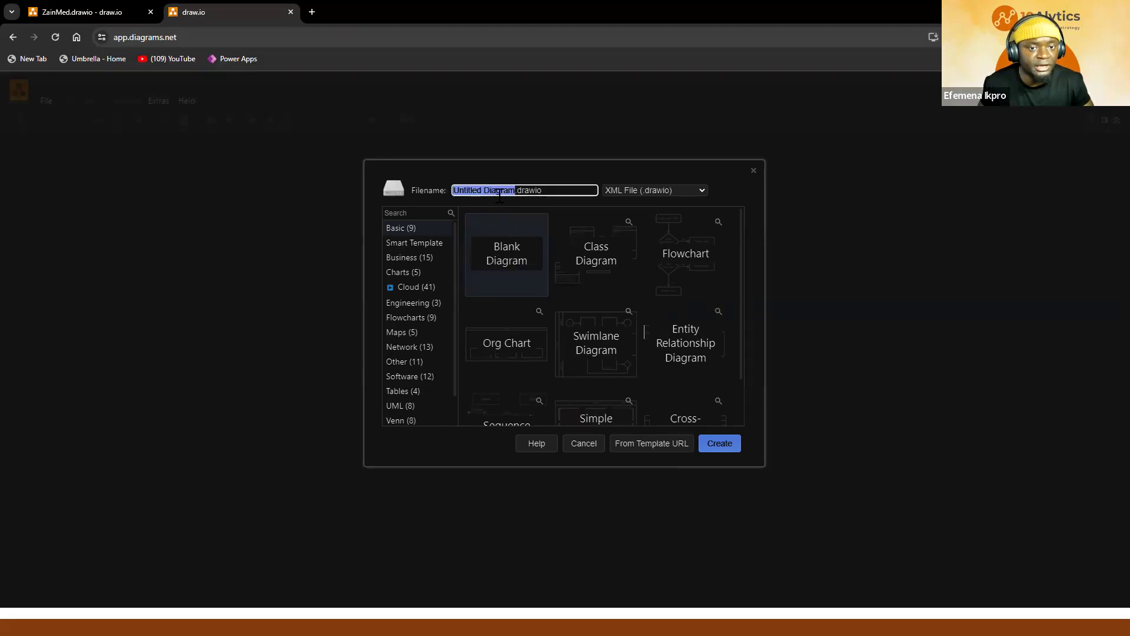
{"action": "left_click", "coordinate": [713, 442]}
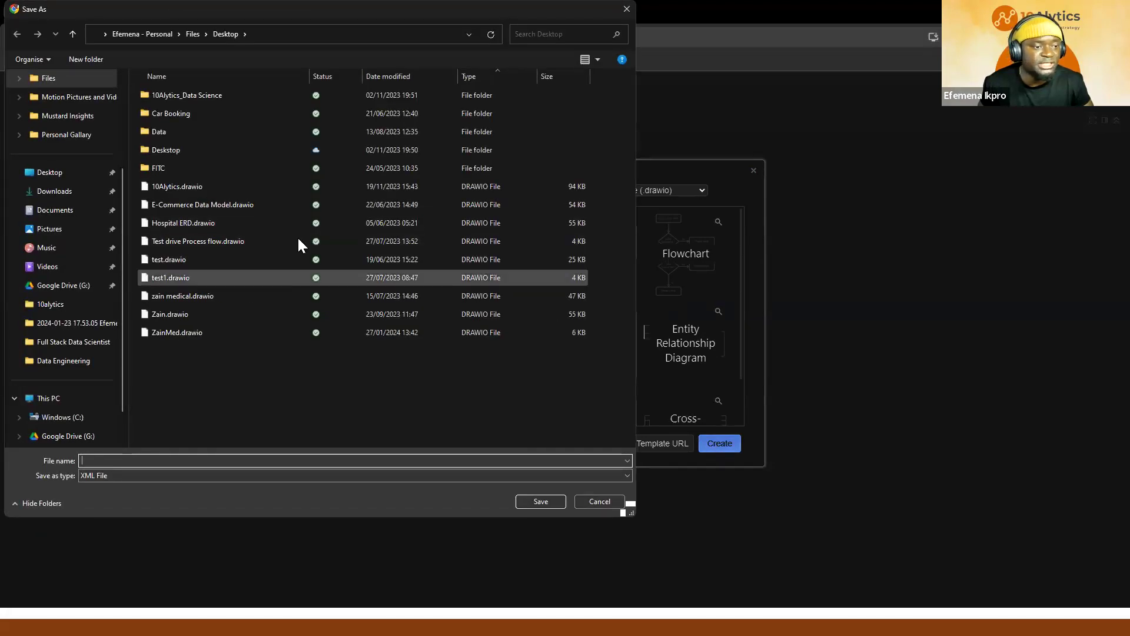
{"action": "type", "text": "rvqerwetwhh"}
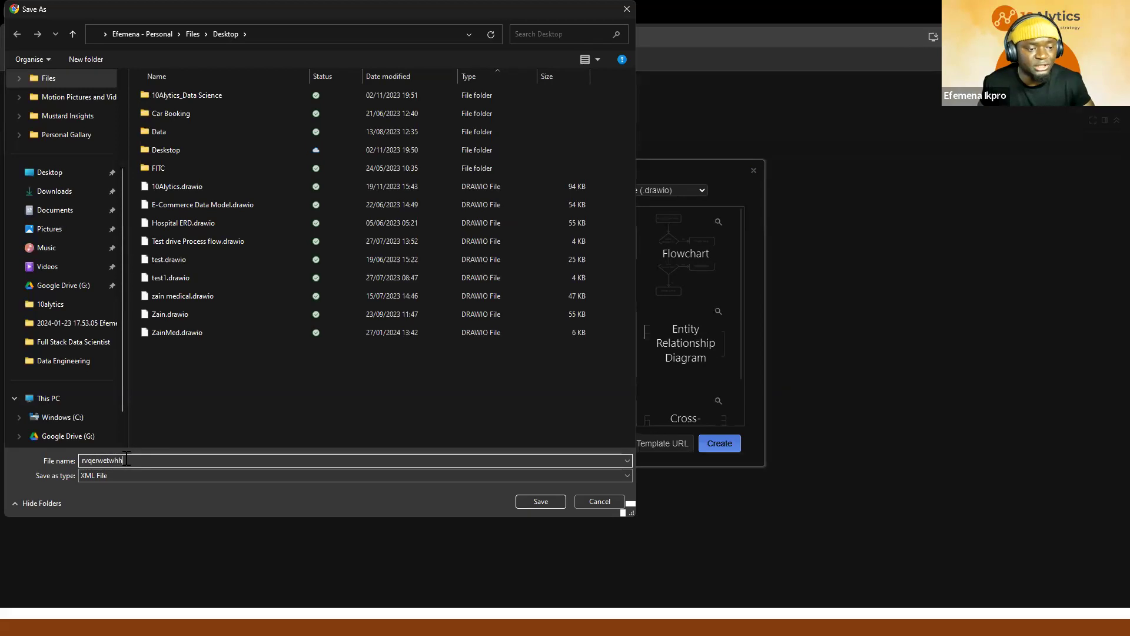
{"action": "left_click", "coordinate": [596, 502]}
{"action": "left_click", "coordinate": [294, 14]}
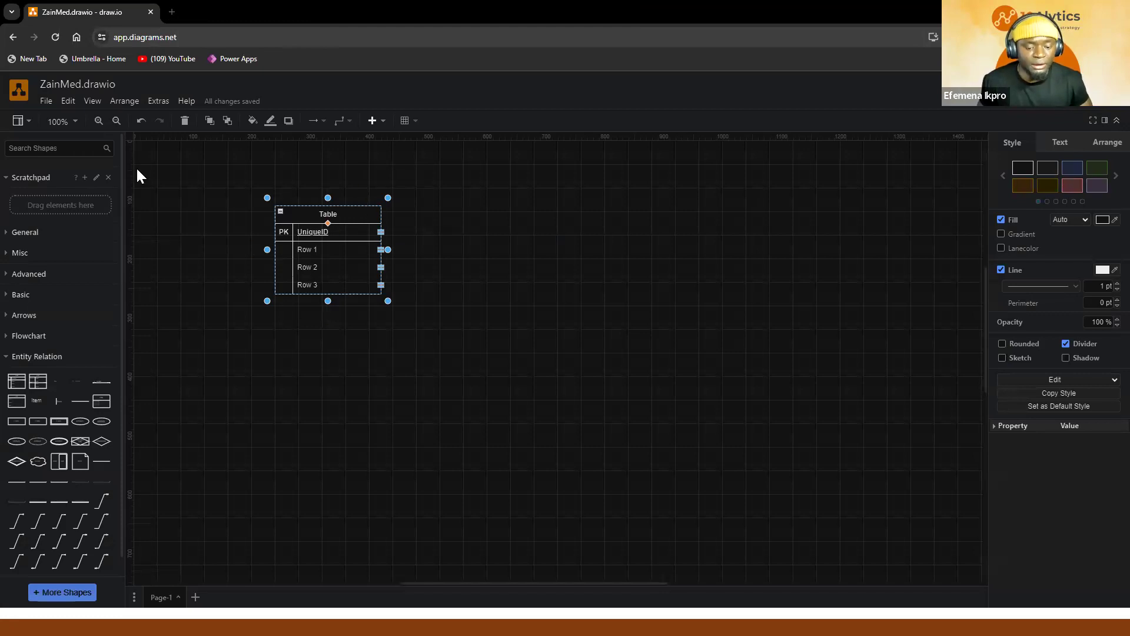
Check the first table's name on the data points slide and retitle the inserted table Patient Table.
{"action": "key", "text": "alt+Tab"}
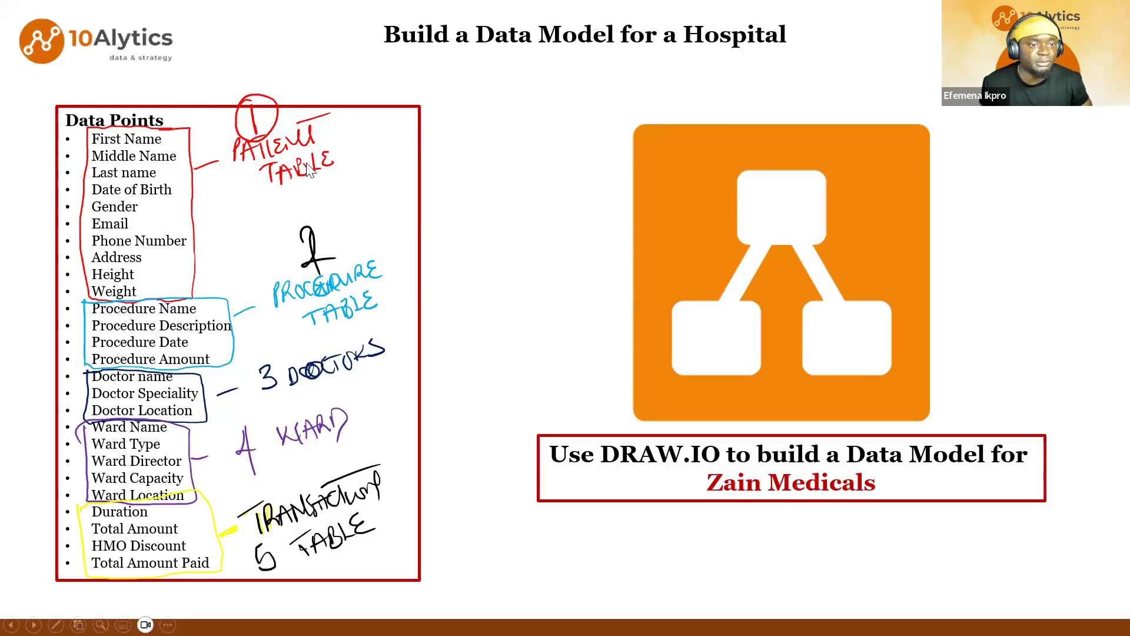
{"action": "key", "text": "alt+Tab"}
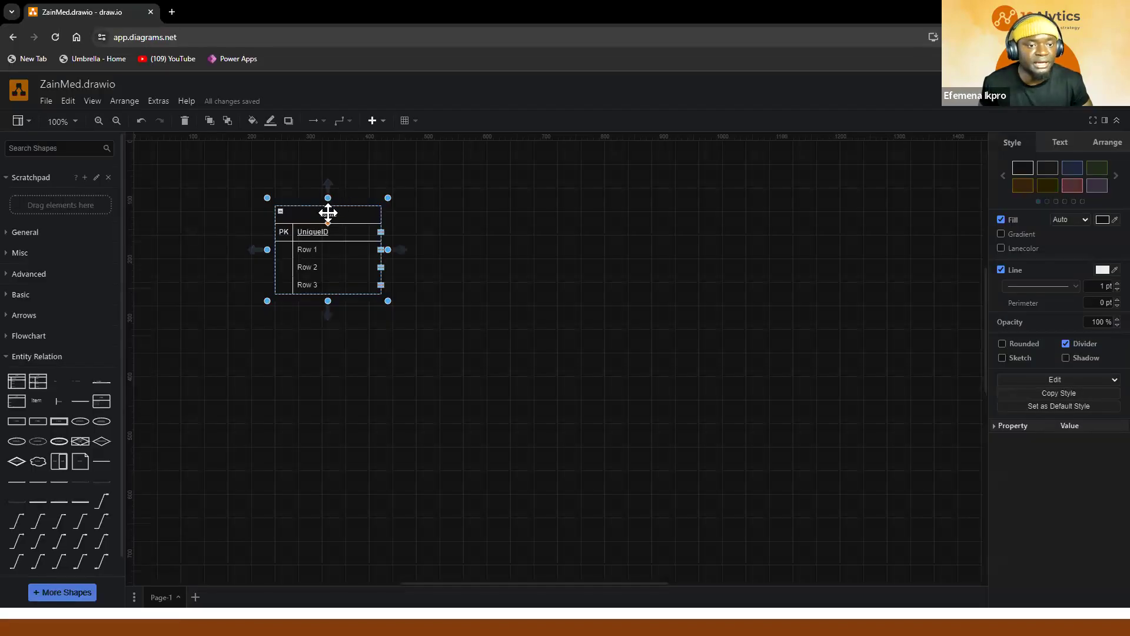
{"action": "double_click", "coordinate": [331, 216]}
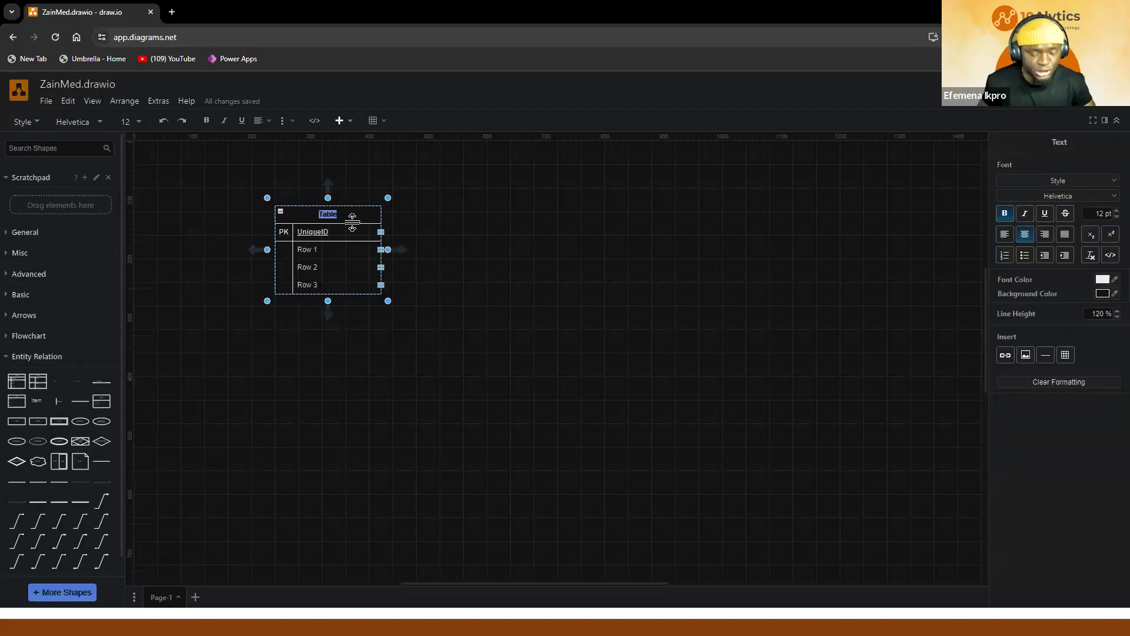
{"action": "type", "text": "Pat"}
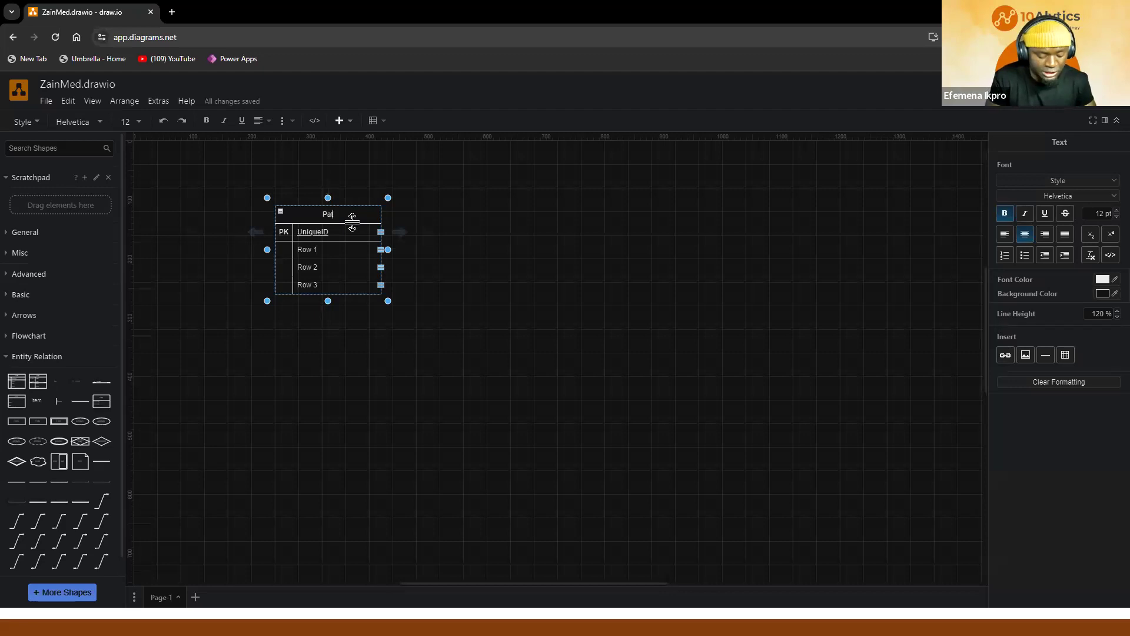
{"action": "type", "text": "ient Table"}
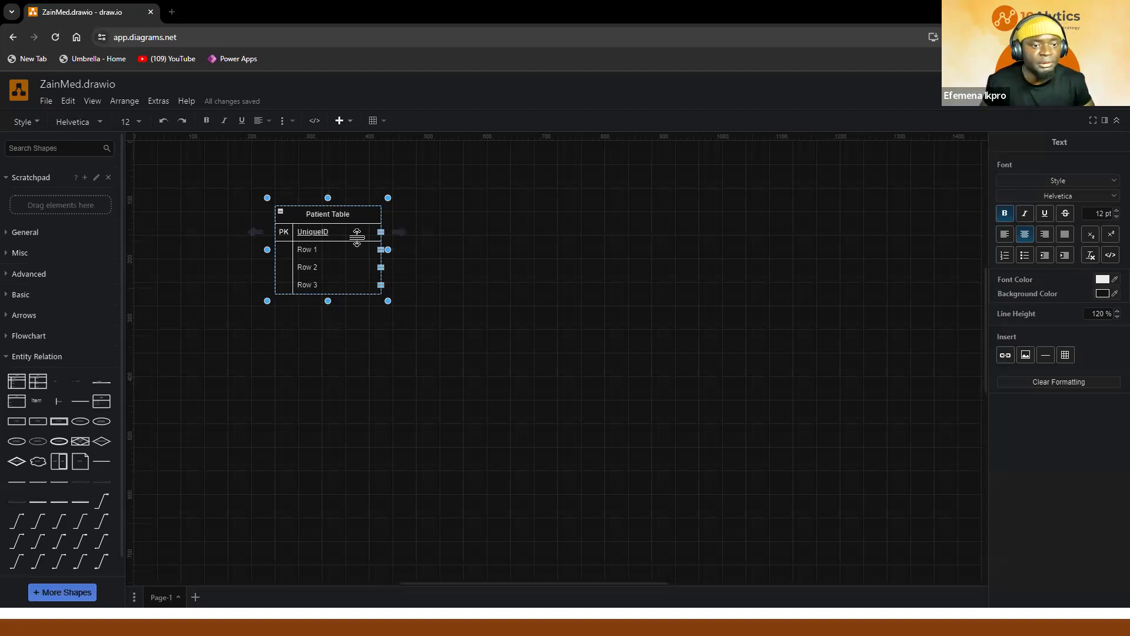
Rename the primary key field of the Patient Table to Patient_ID.
{"action": "key", "text": "alt+Tab"}
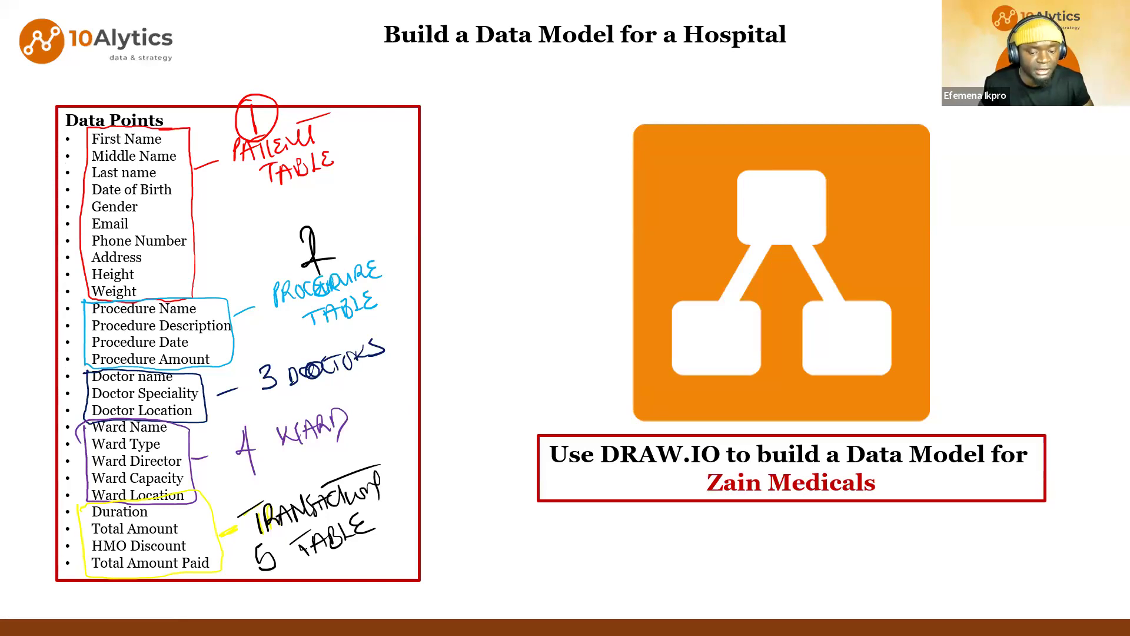
{"action": "key", "text": "alt+Tab"}
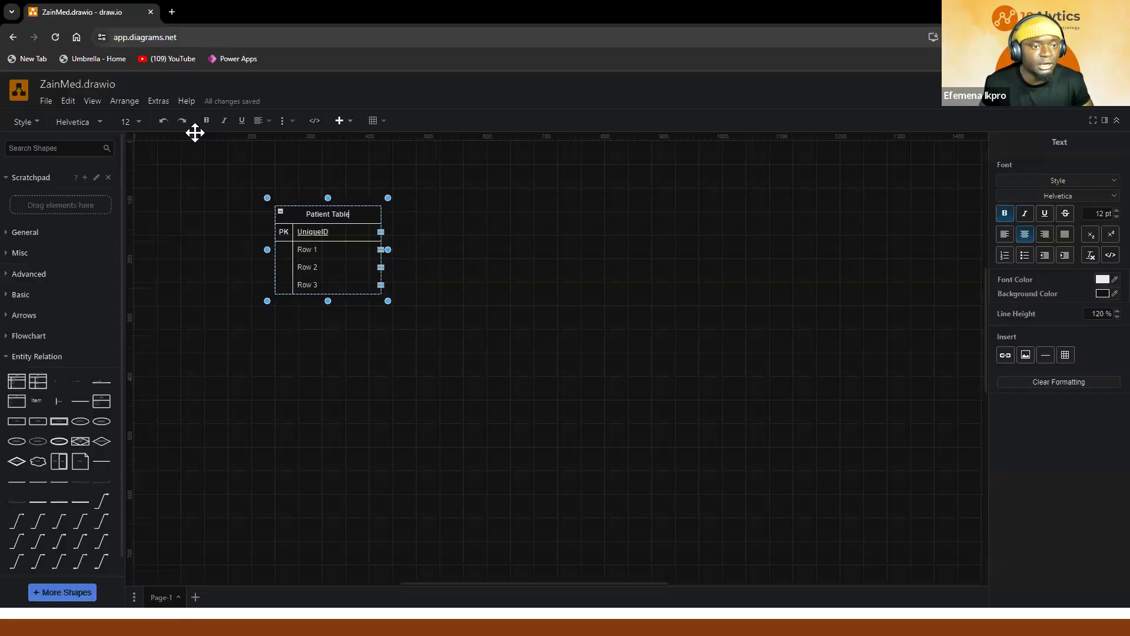
{"action": "left_click", "coordinate": [311, 233]}
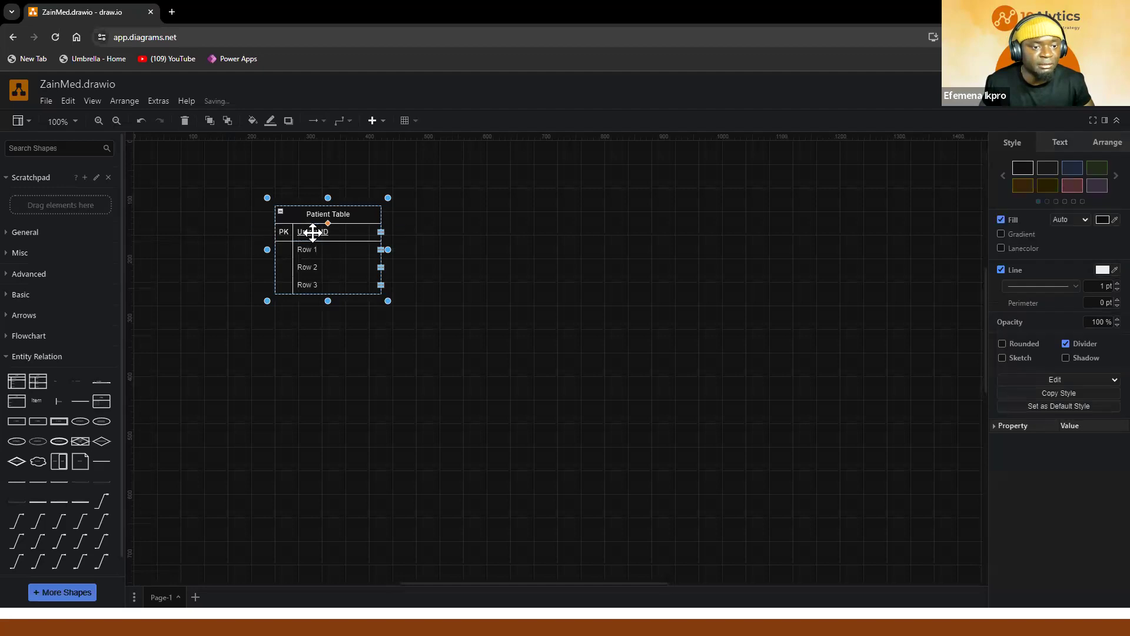
{"action": "double_click", "coordinate": [312, 233]}
{"action": "type", "text": "P"}
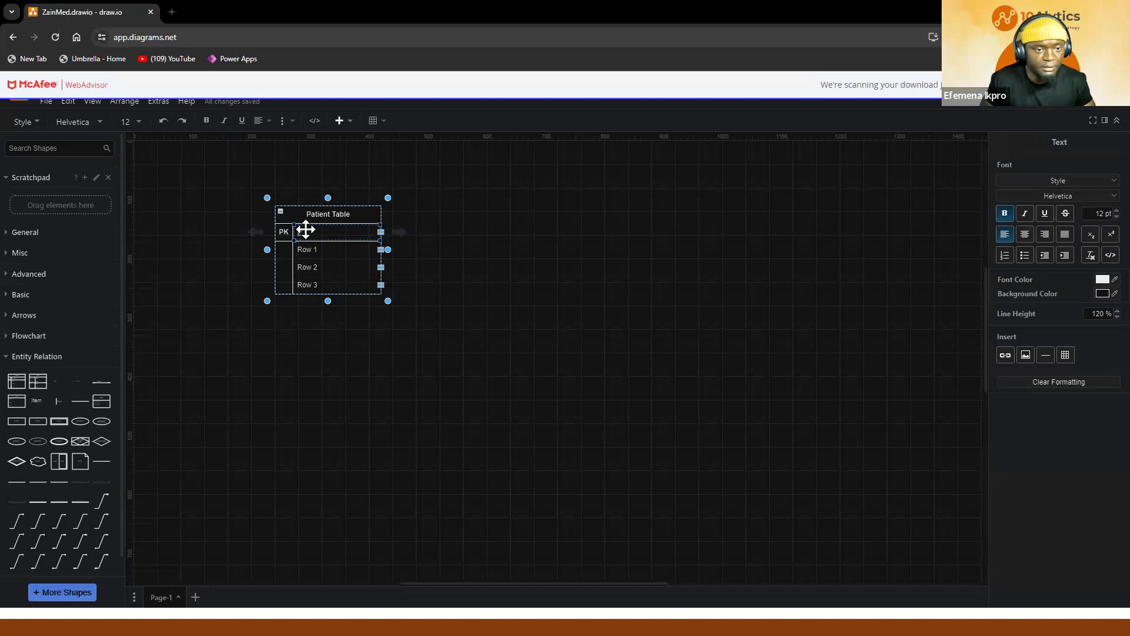
{"action": "type", "text": "atien"}
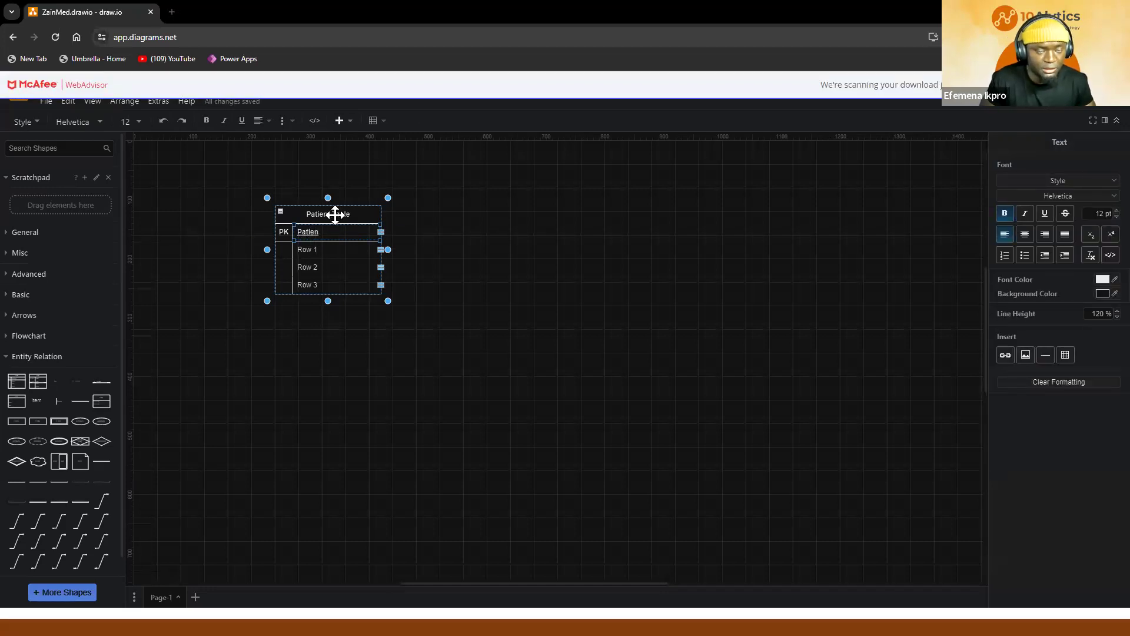
{"action": "left_click", "coordinate": [335, 234]}
{"action": "double_click", "coordinate": [334, 234]}
{"action": "type", "text": "Pa"}
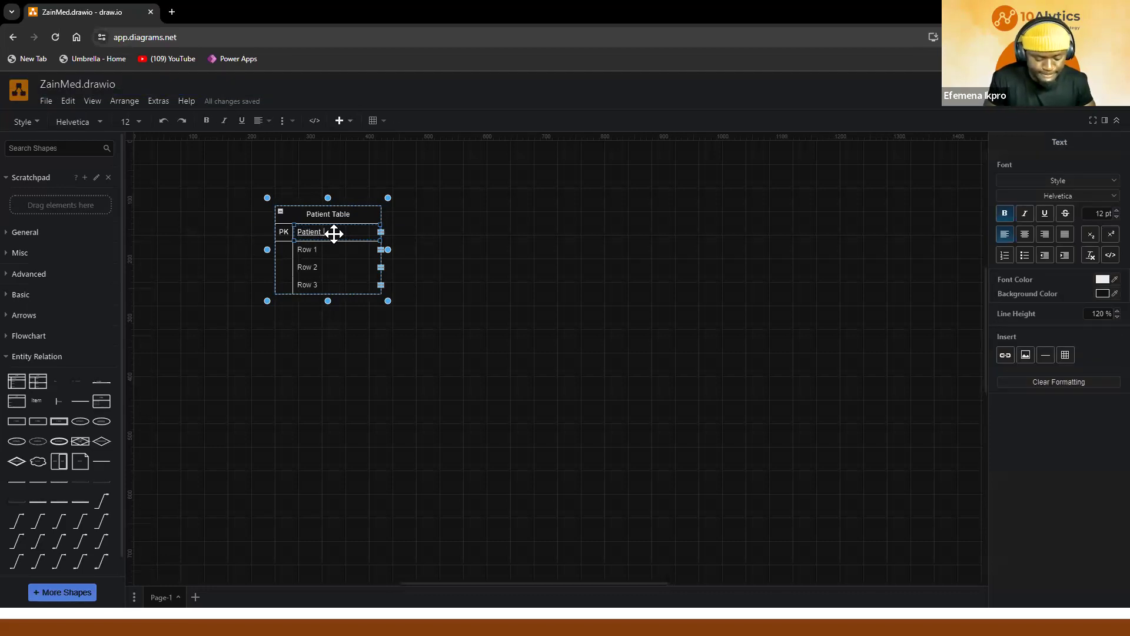
{"action": "type", "text": "tient_ID"}
{"action": "key", "text": "Return"}
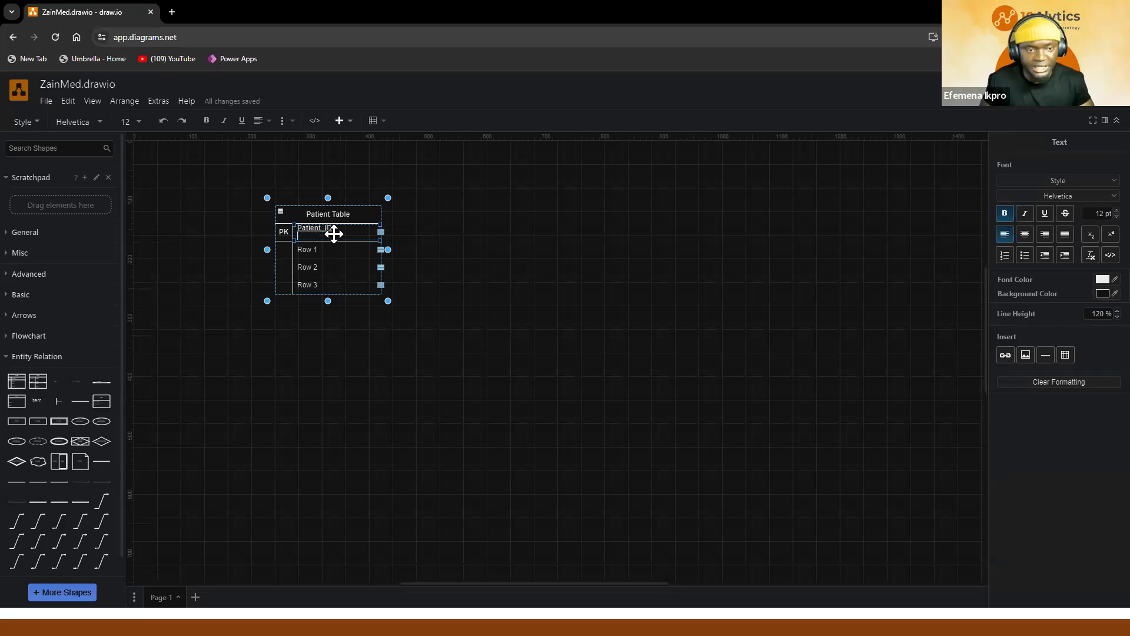
{"action": "key", "text": "BackSpace"}
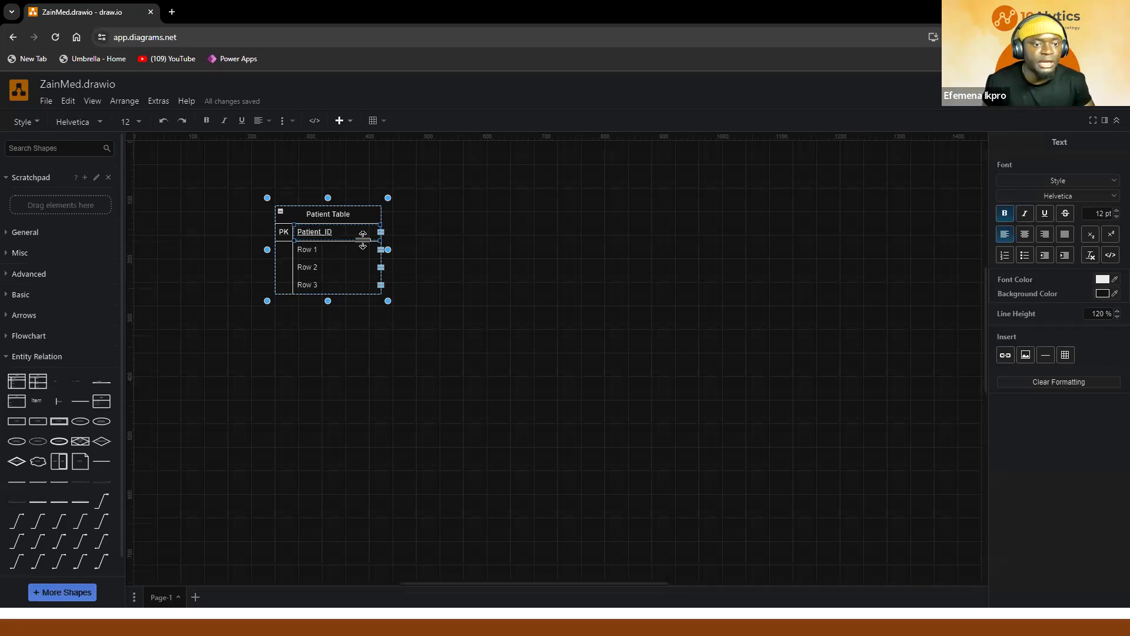
Check the patient data points on the slide and rename Row 1 of the Patient Table to First name.
{"action": "left_click", "coordinate": [329, 250]}
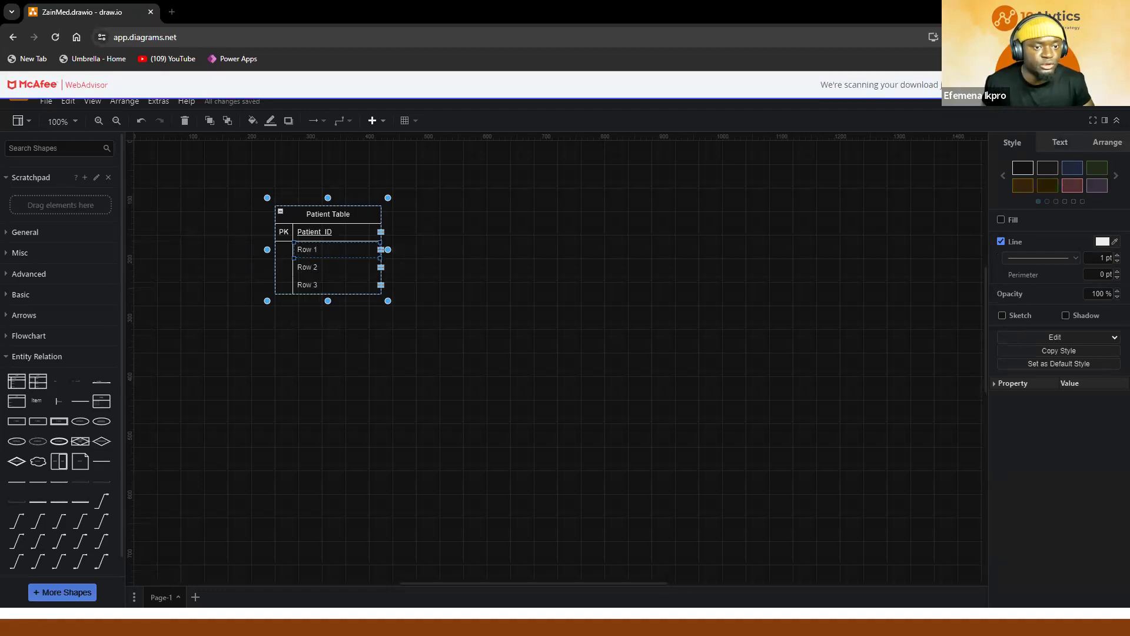
{"action": "key", "text": "alt+Tab"}
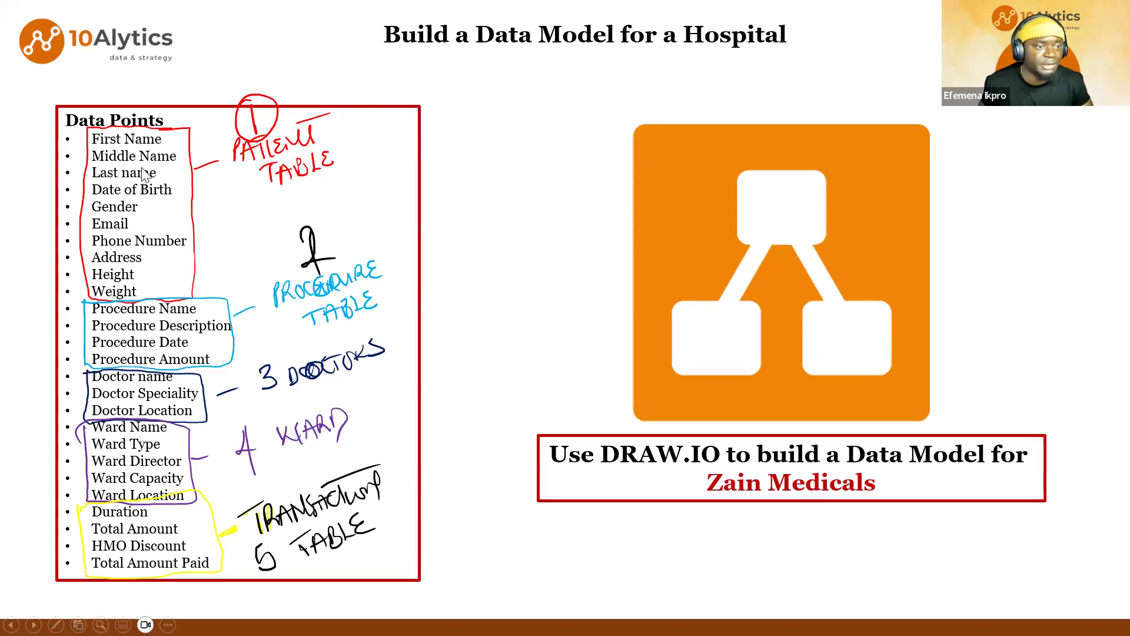
{"action": "key", "text": "alt+Tab"}
{"action": "double_click", "coordinate": [313, 247]}
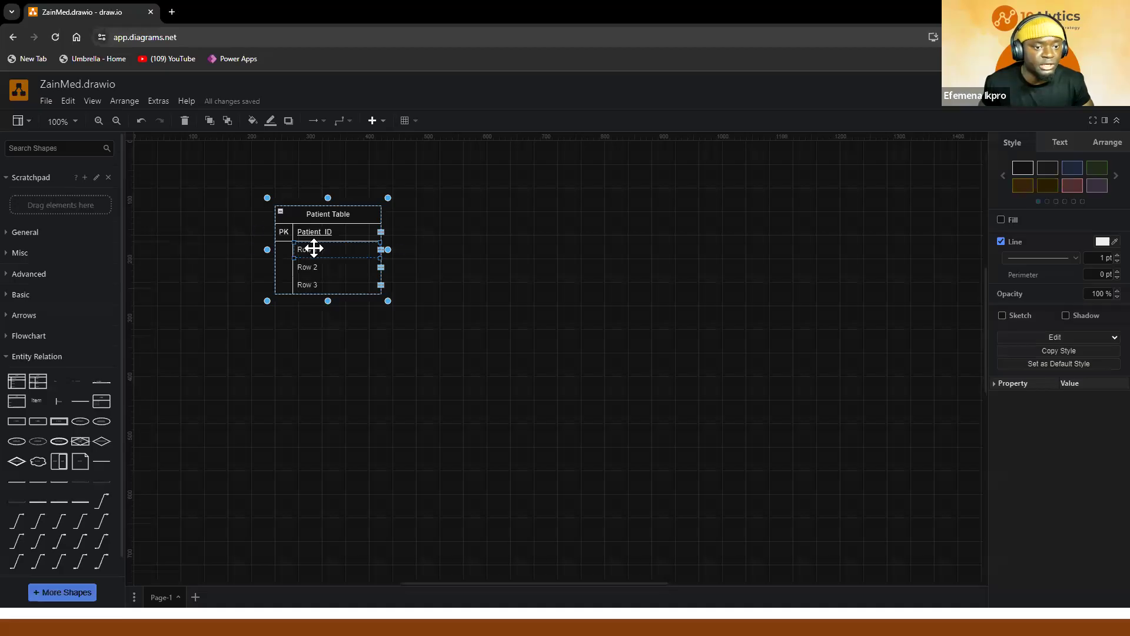
{"action": "type", "text": "First name"}
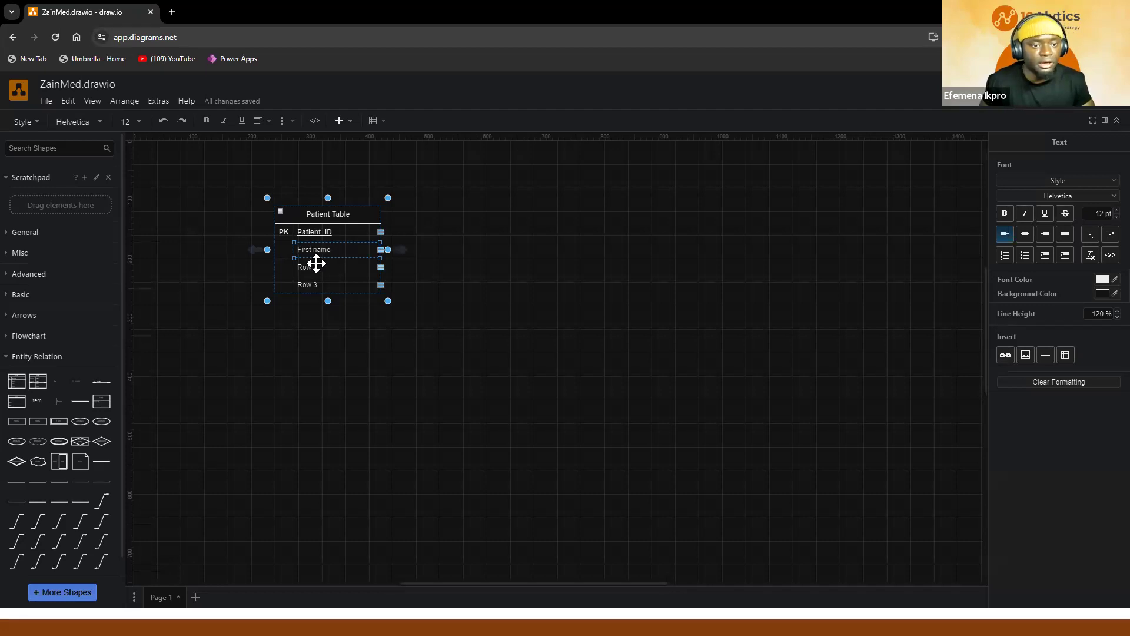
Rename Row 2 of the Patient Table to Middle Name.
{"action": "double_click", "coordinate": [316, 266]}
{"action": "type", "text": "Middle"}
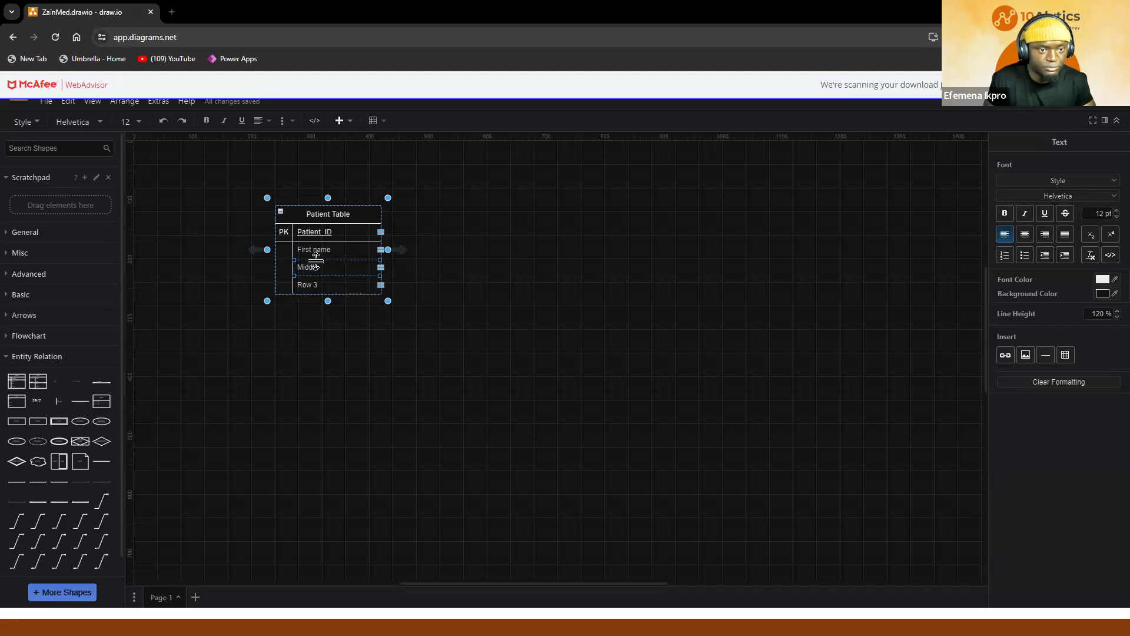
{"action": "double_click", "coordinate": [331, 269]}
{"action": "left_click", "coordinate": [331, 268]}
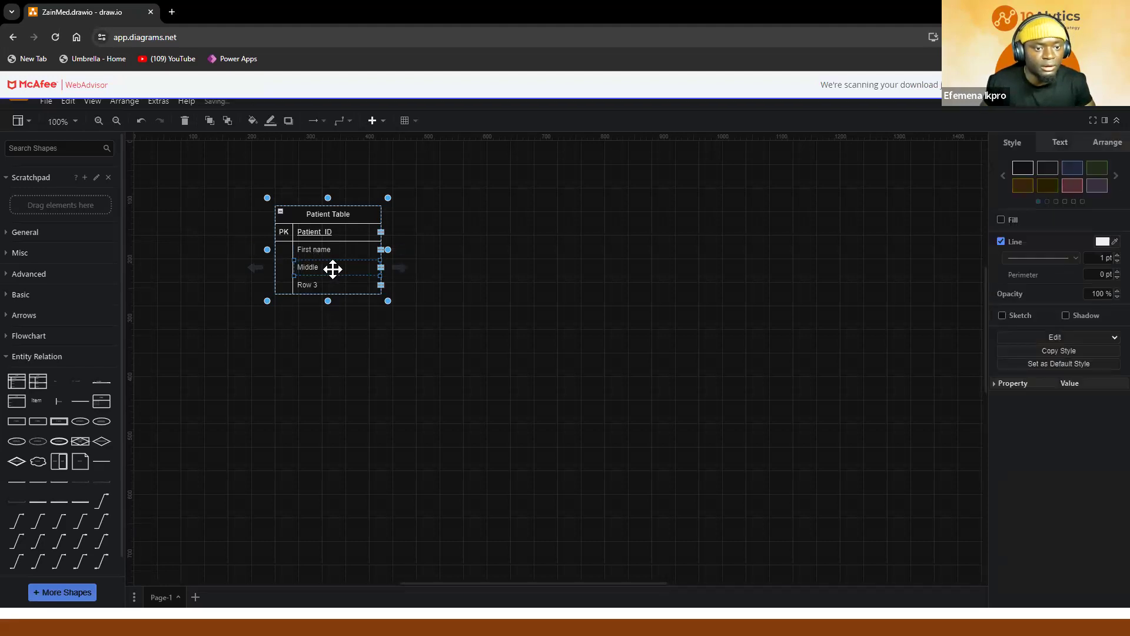
{"action": "double_click", "coordinate": [330, 267]}
{"action": "left_click", "coordinate": [323, 268]}
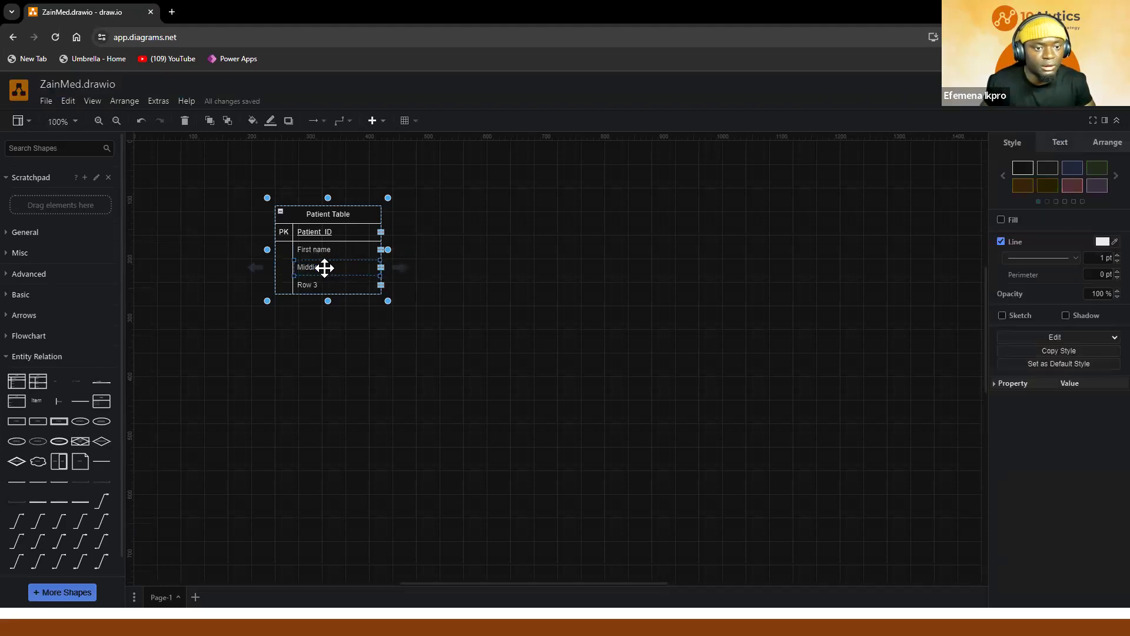
{"action": "double_click", "coordinate": [323, 268]}
{"action": "left_click", "coordinate": [323, 267]}
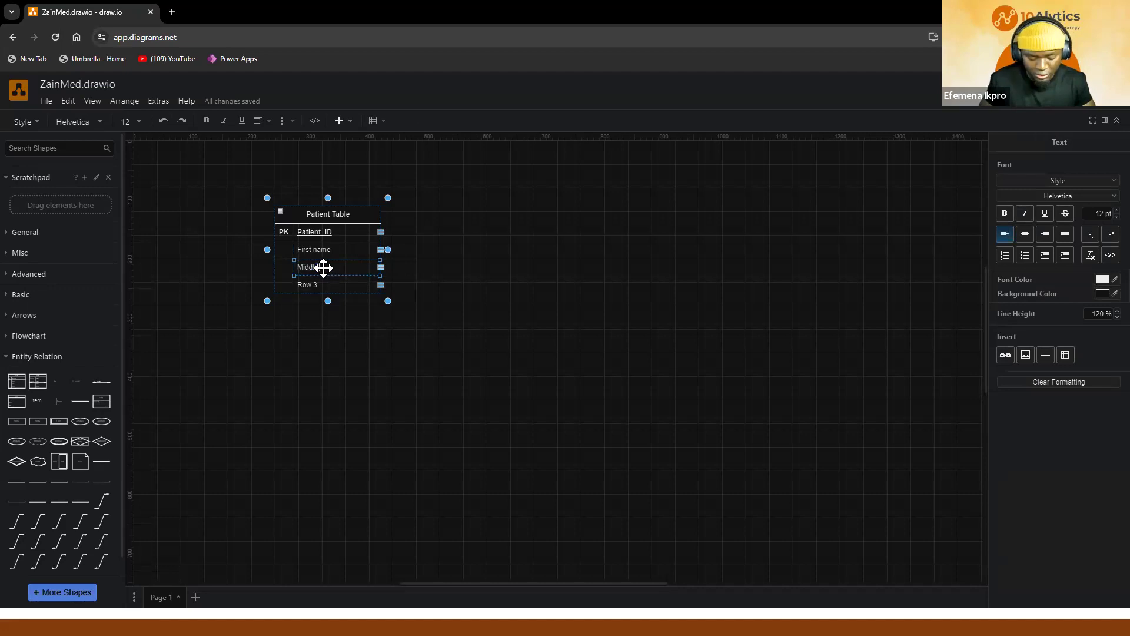
{"action": "type", "text": "Name"}
Check the next data point on the slide and rename Row 3 of the Patient Table to Last Name.
{"action": "left_click", "coordinate": [316, 281]}
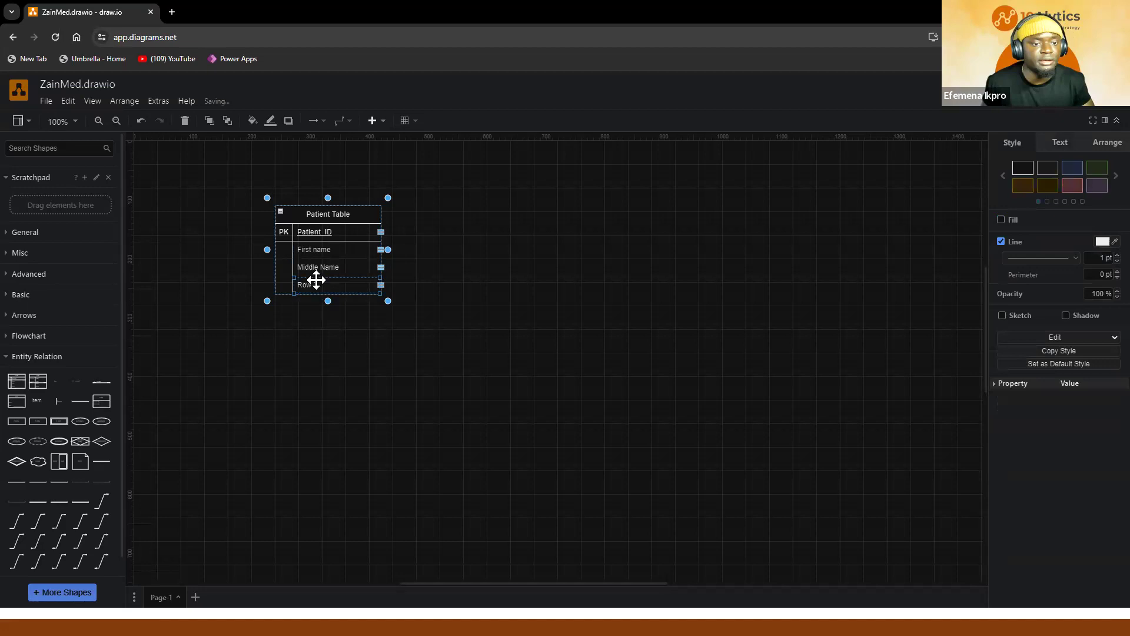
{"action": "key", "text": "alt+Tab"}
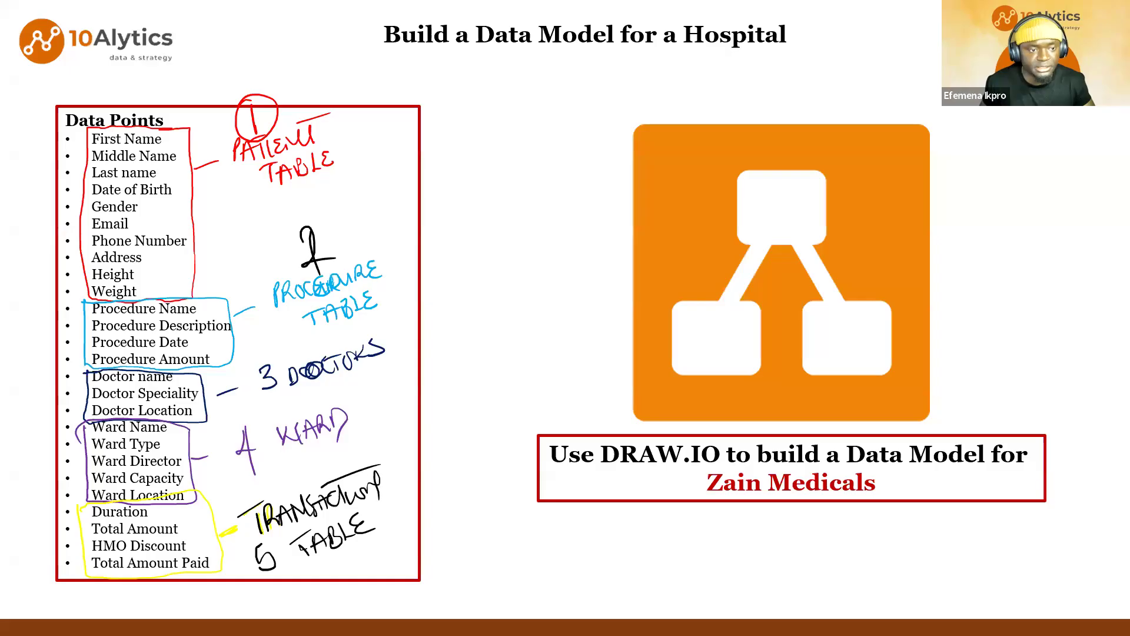
{"action": "key", "text": "alt+Tab"}
{"action": "double_click", "coordinate": [312, 285]}
{"action": "type", "text": "La"}
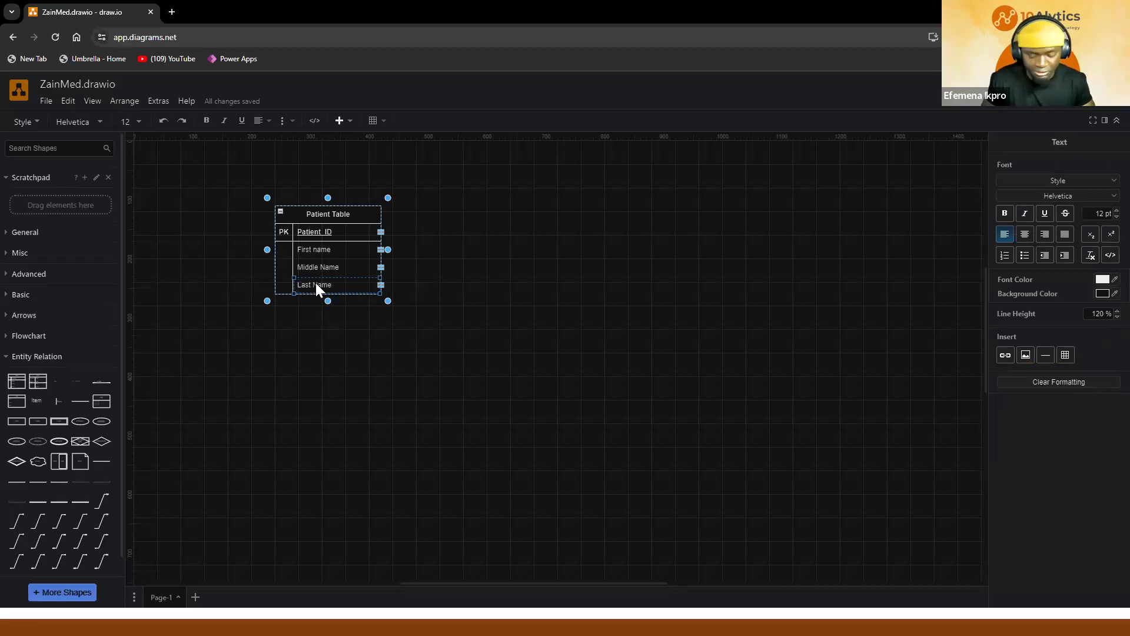
{"action": "type", "text": "st Name"}
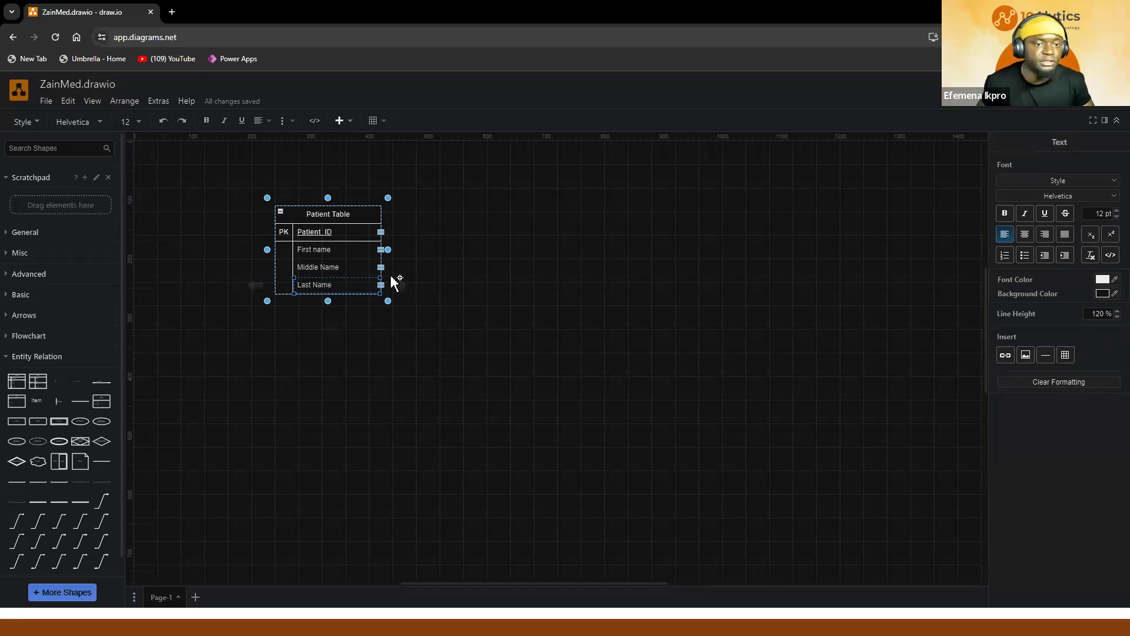
{"action": "left_click", "coordinate": [404, 320]}
Check the remaining patient data points on the slide and add three more rows to the Patient Table by duplicating the Last Name row.
{"action": "key", "text": "alt+Tab"}
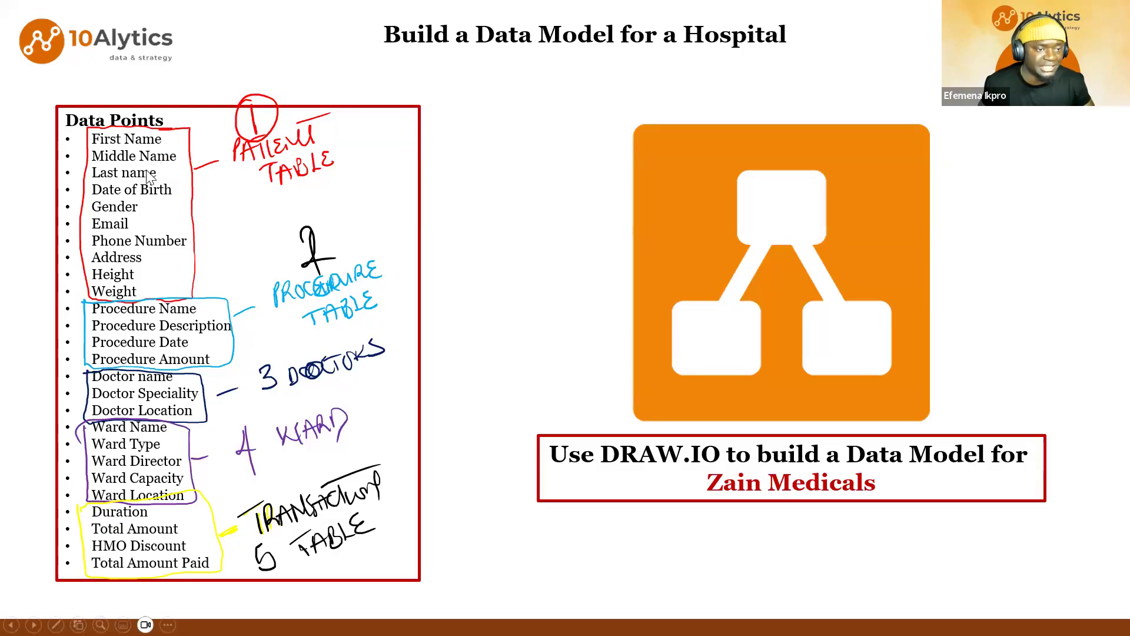
{"action": "key", "text": "alt+Tab"}
{"action": "key", "text": "alt+Tab"}
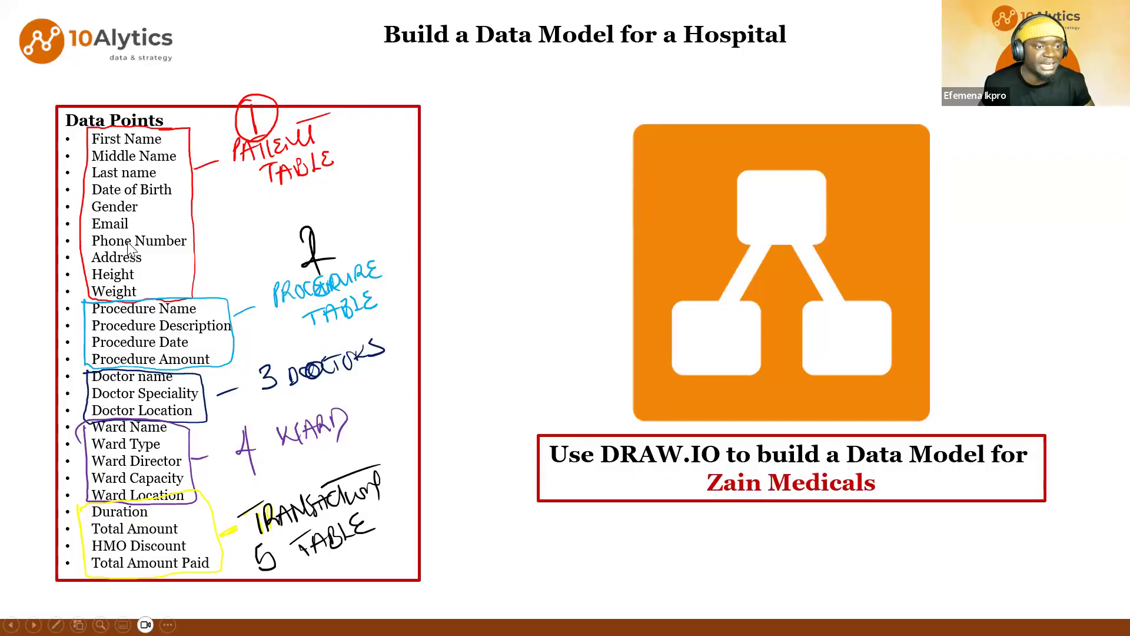
{"action": "key", "text": "alt+Tab"}
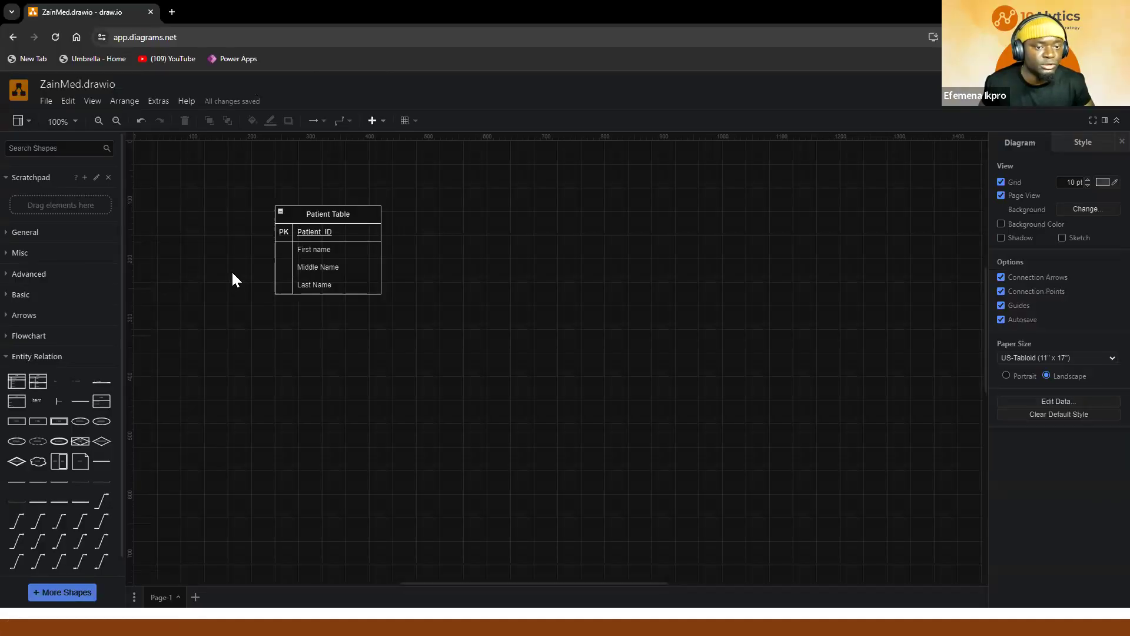
{"action": "left_click", "coordinate": [327, 284]}
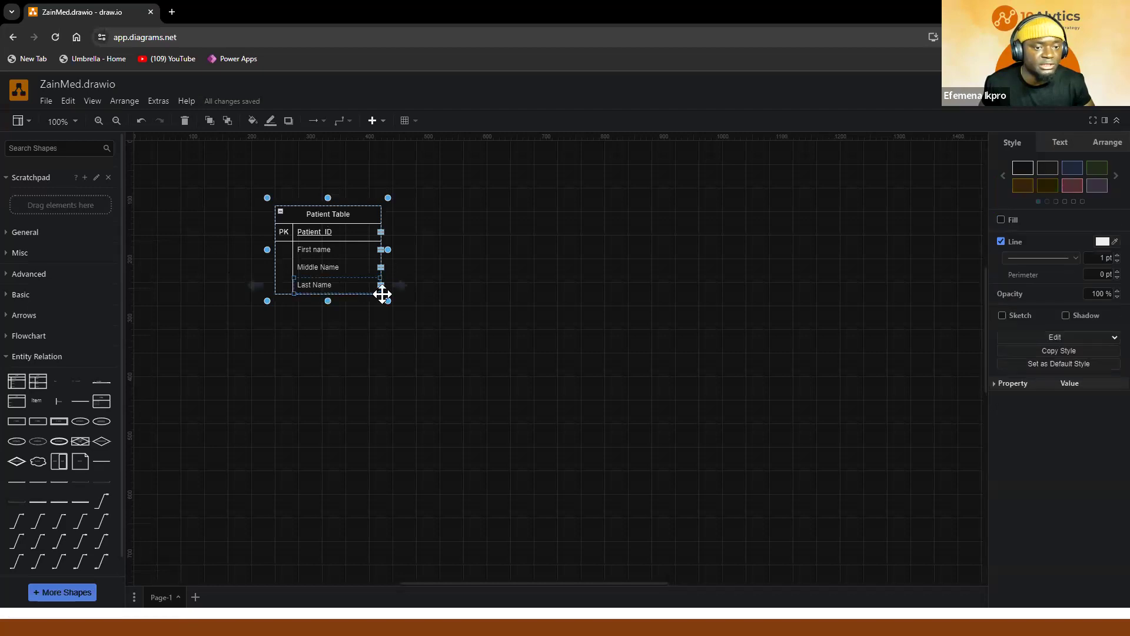
{"action": "left_click", "coordinate": [428, 306]}
{"action": "left_click", "coordinate": [359, 285]}
{"action": "left_click", "coordinate": [348, 285]}
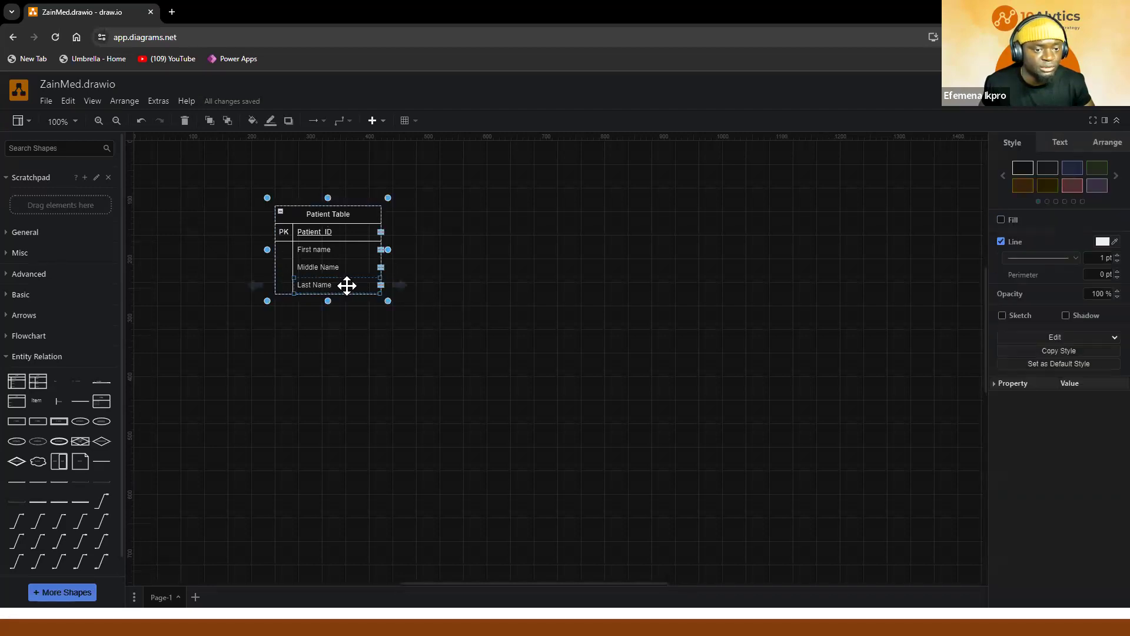
{"action": "left_click", "coordinate": [313, 285]}
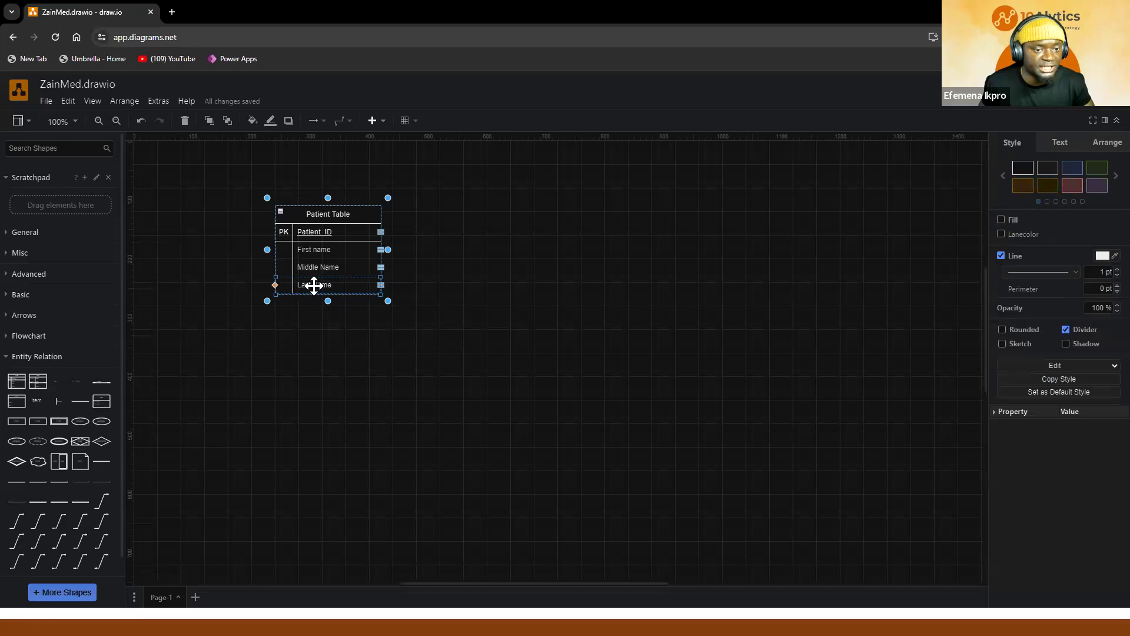
{"action": "right_click", "coordinate": [313, 285]}
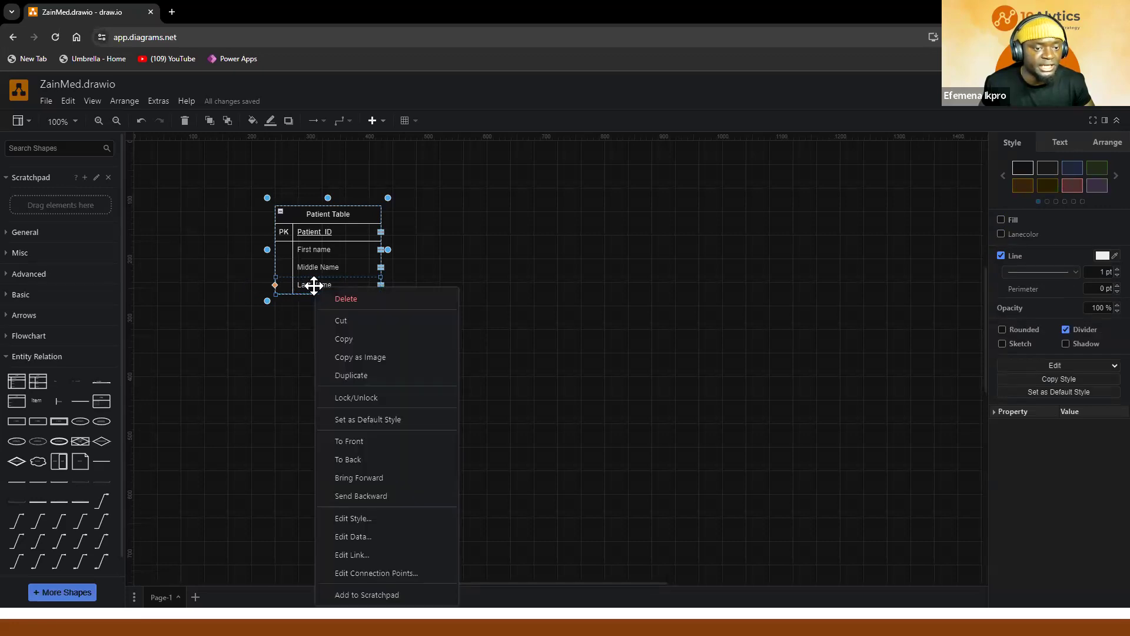
{"action": "left_click", "coordinate": [353, 377]}
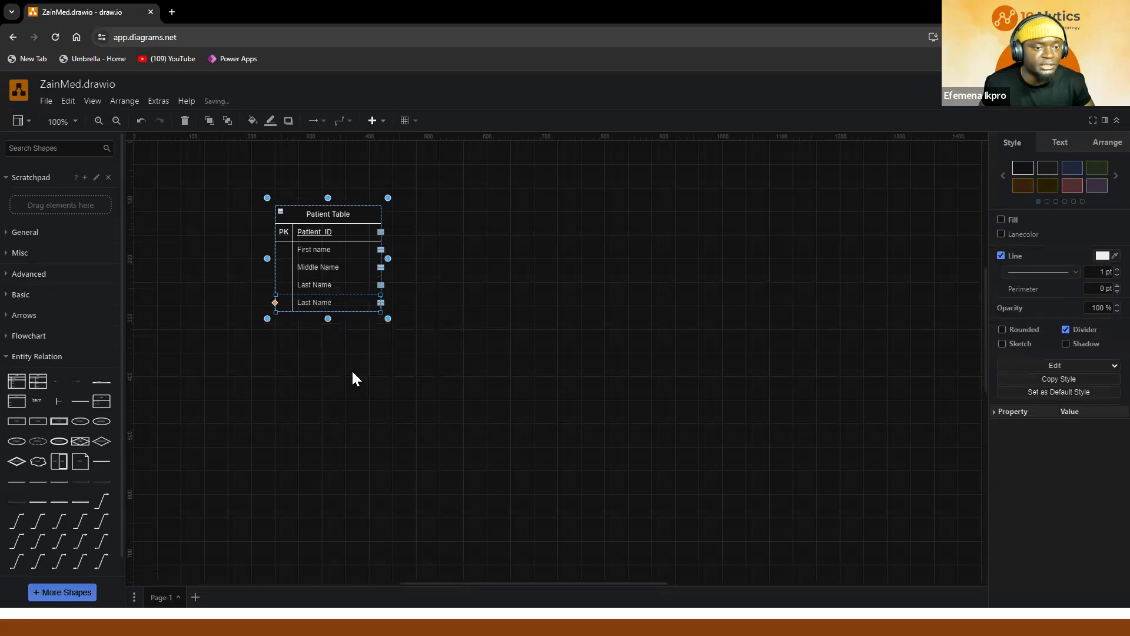
{"action": "right_click", "coordinate": [338, 304]}
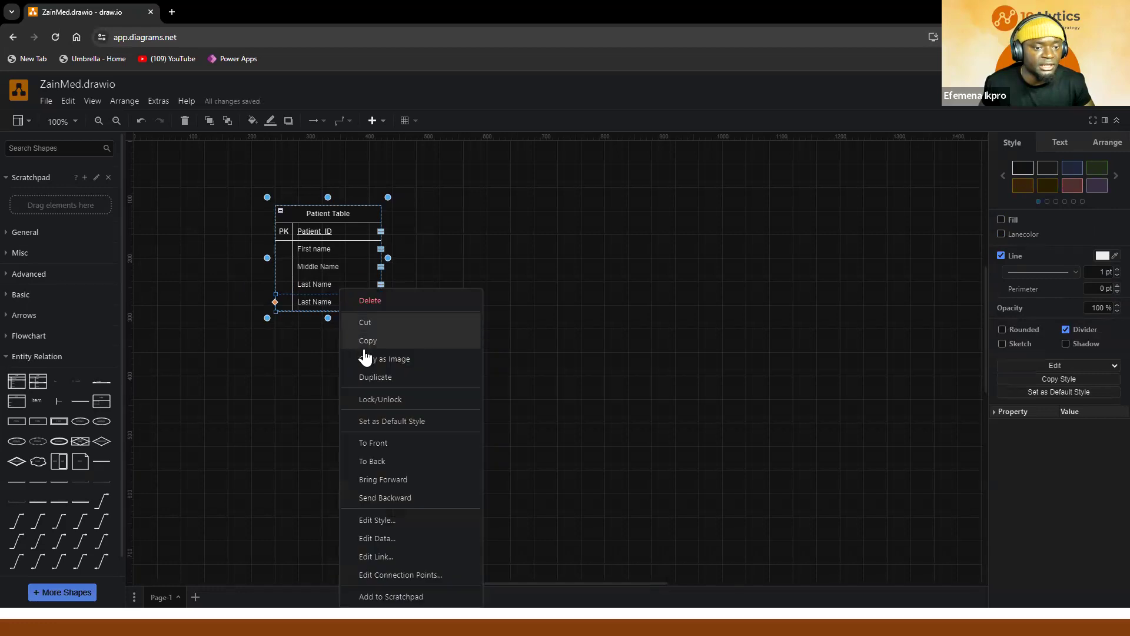
{"action": "left_click", "coordinate": [433, 377]}
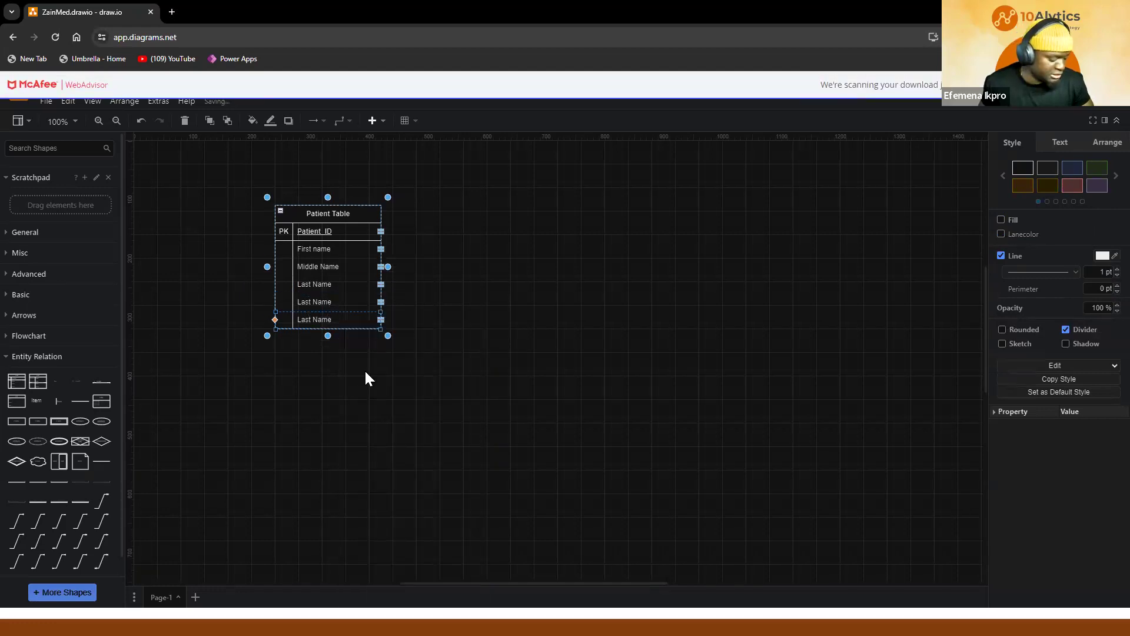
{"action": "right_click", "coordinate": [339, 320]}
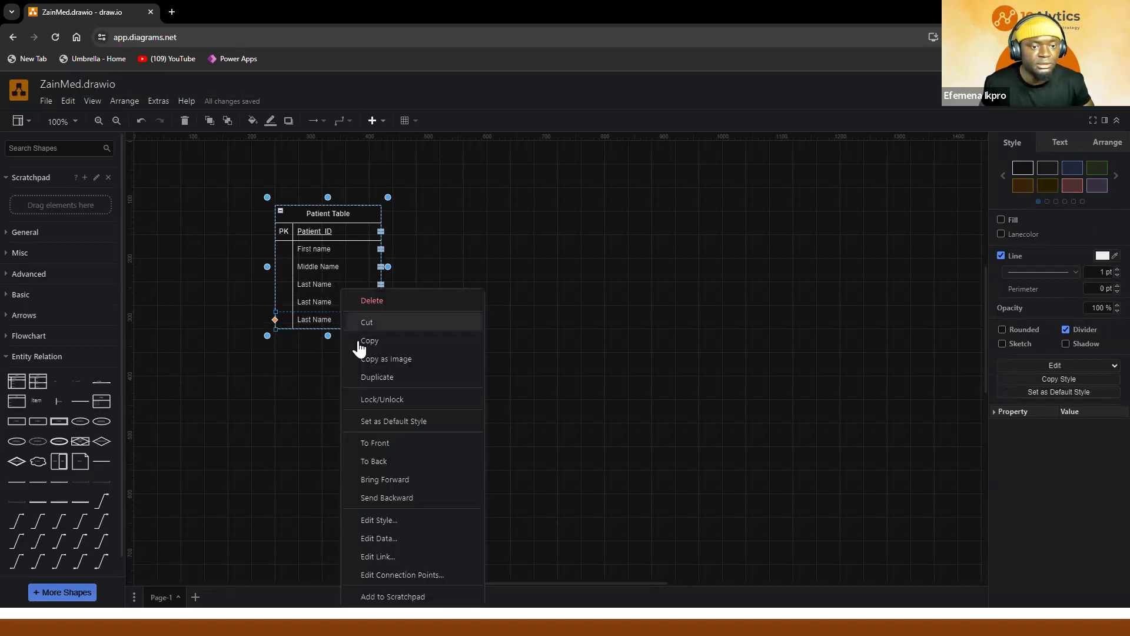
{"action": "left_click", "coordinate": [384, 376]}
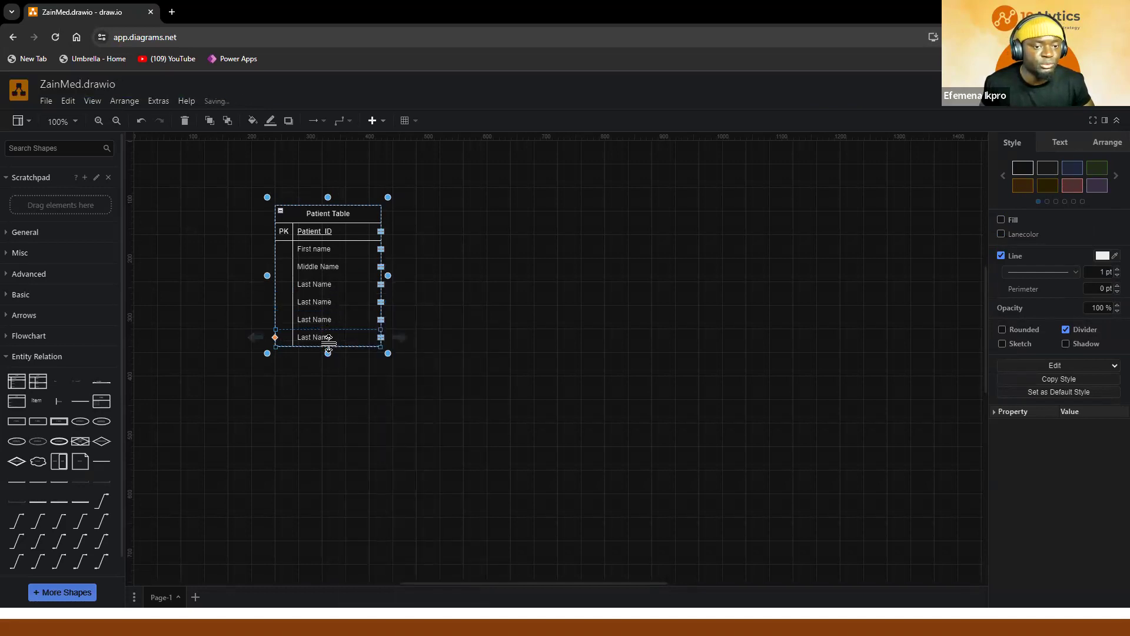
Check the slide and rename the first two duplicated rows of the Patient Table to DOB and Gender.
{"action": "key", "text": "alt+Tab"}
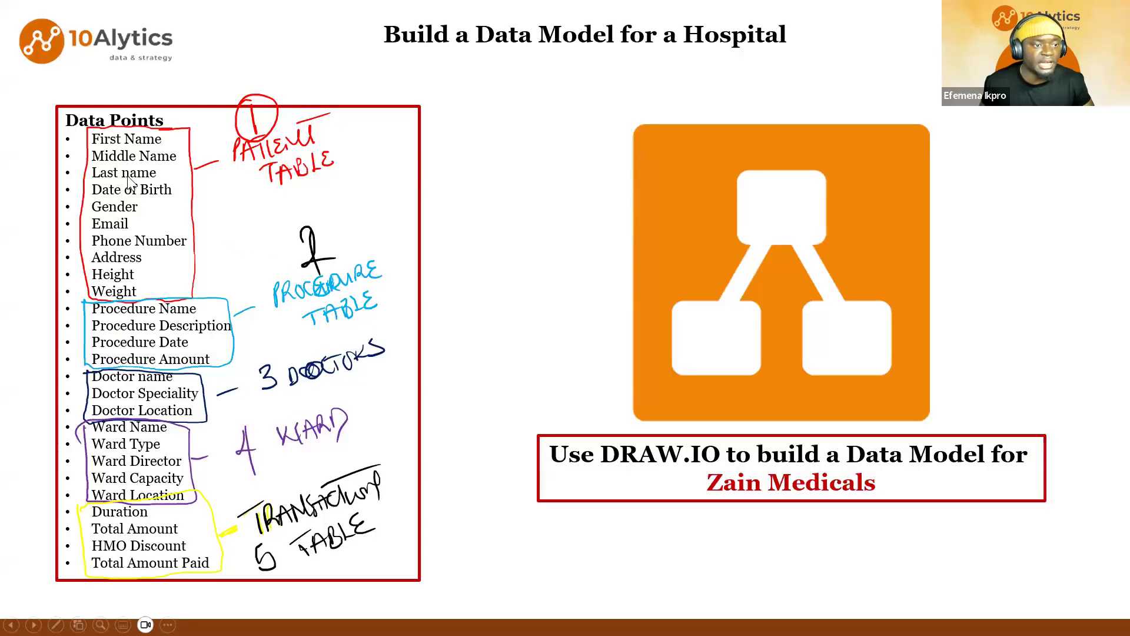
{"action": "key", "text": "alt+Tab"}
{"action": "double_click", "coordinate": [320, 302]}
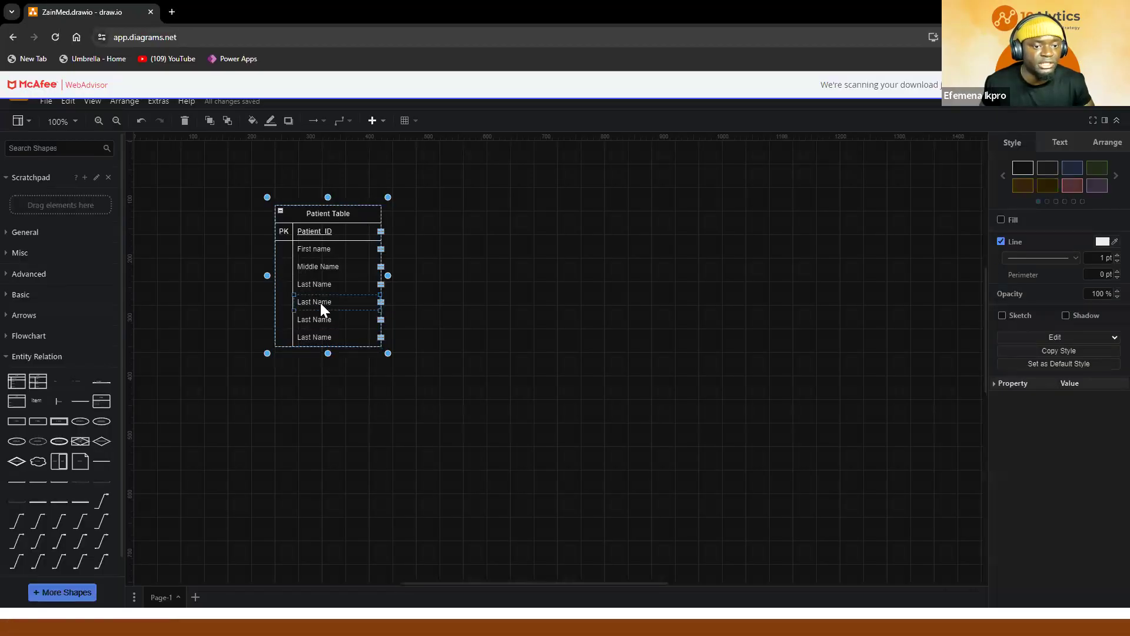
{"action": "type", "text": "DOB"}
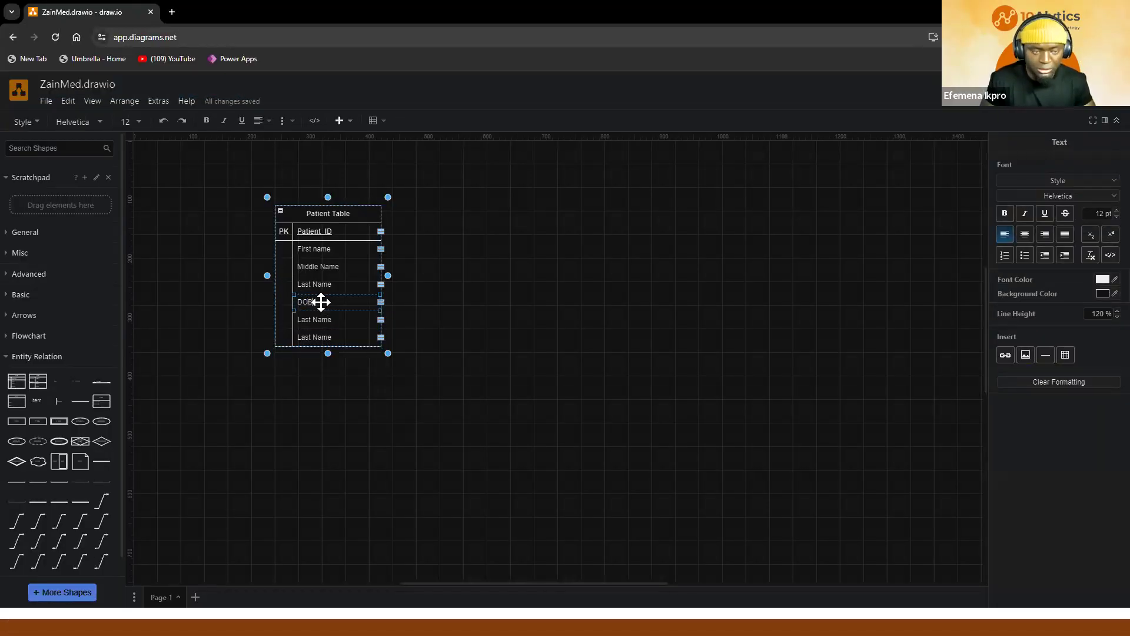
{"action": "left_click", "coordinate": [323, 320]}
{"action": "key", "text": "alt+Tab"}
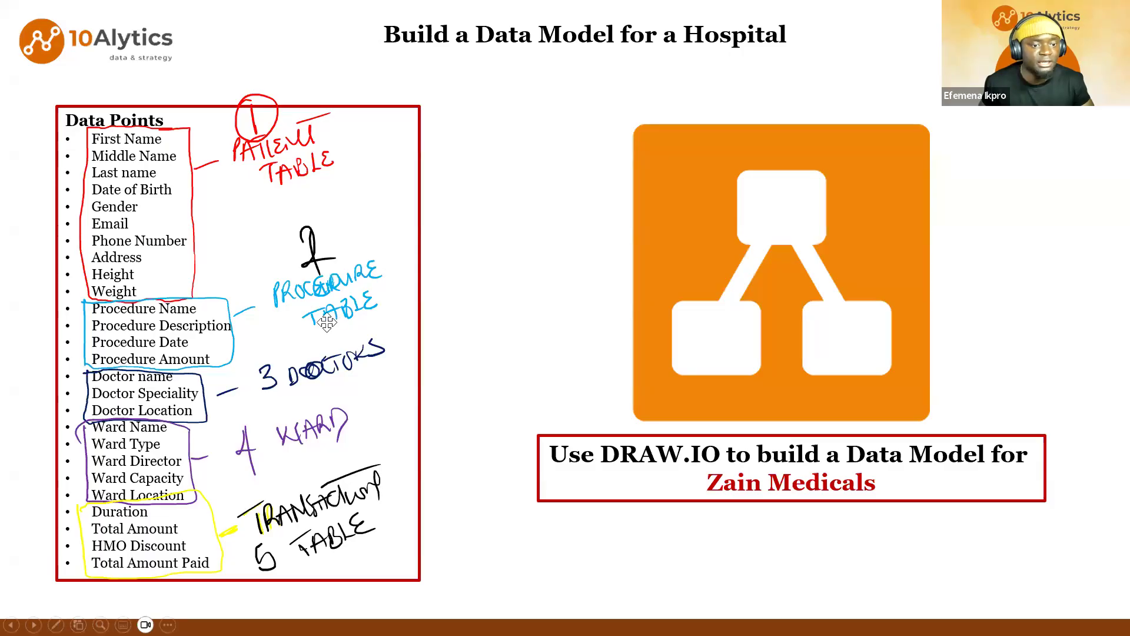
{"action": "key", "text": "alt+Tab"}
{"action": "double_click", "coordinate": [322, 320]}
{"action": "type", "text": "Ger"}
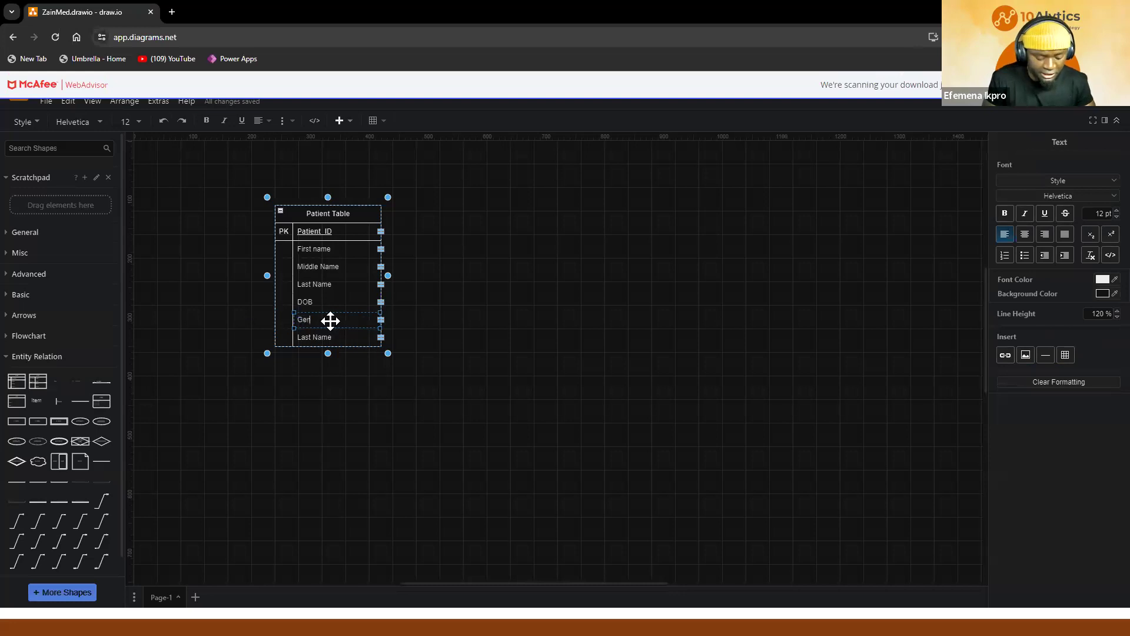
Check the slide and rename the last duplicated row of the Patient Table to Email.
{"action": "double_click", "coordinate": [318, 337]}
{"action": "key", "text": "alt+Tab"}
{"action": "key", "text": "alt+Tab"}
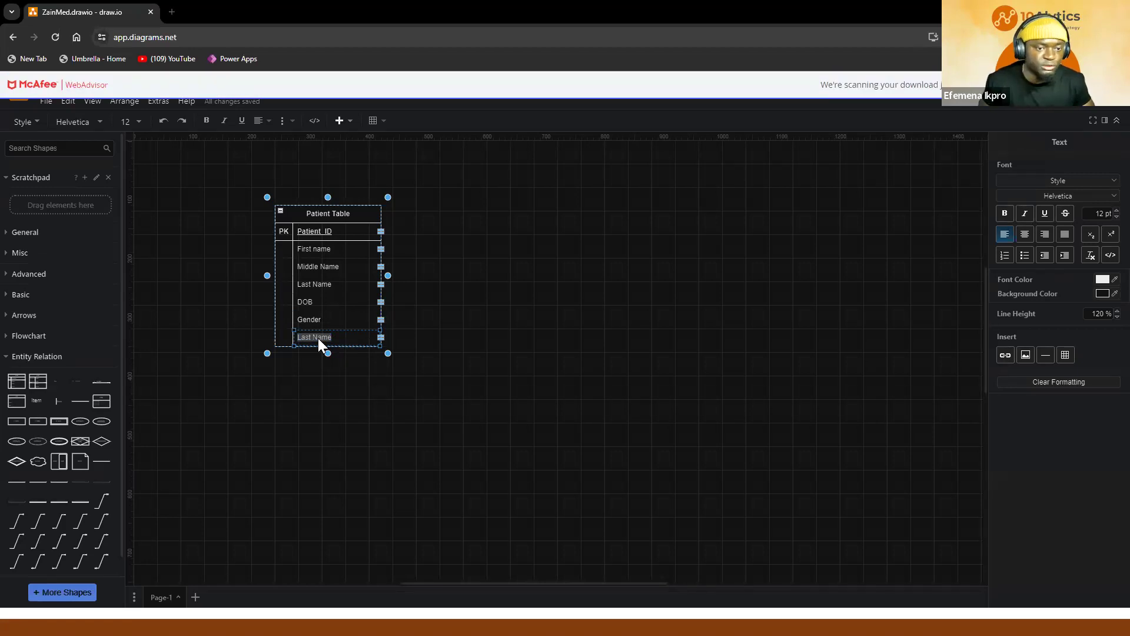
{"action": "type", "text": "Email"}
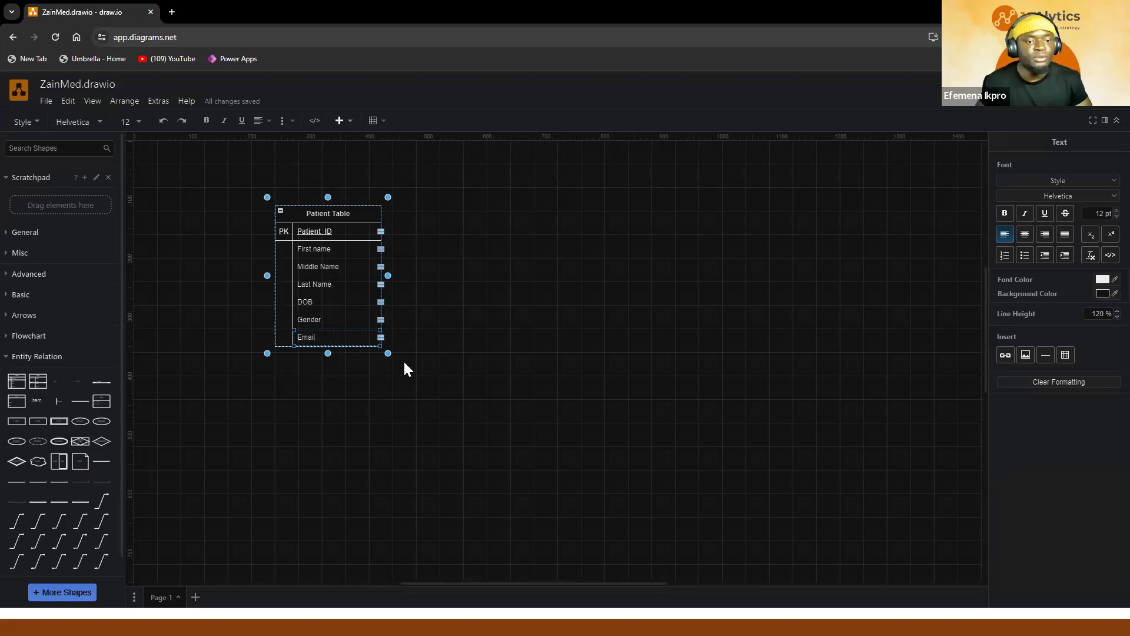
{"action": "left_click", "coordinate": [404, 361]}
Move the Patient Table slightly up and to the left on the canvas, and check the data points slide again.
{"action": "left_click_drag", "start_coordinate": [371, 215], "coordinate": [347, 187]}
{"action": "key", "text": "alt+Tab"}
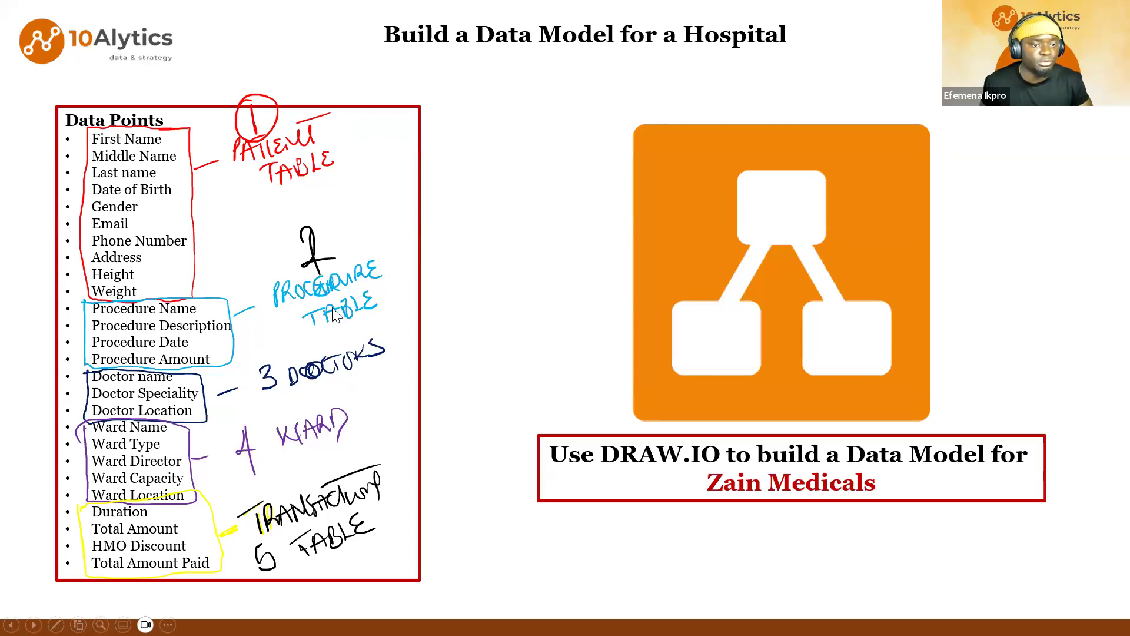
{"action": "key", "text": "alt+Tab"}
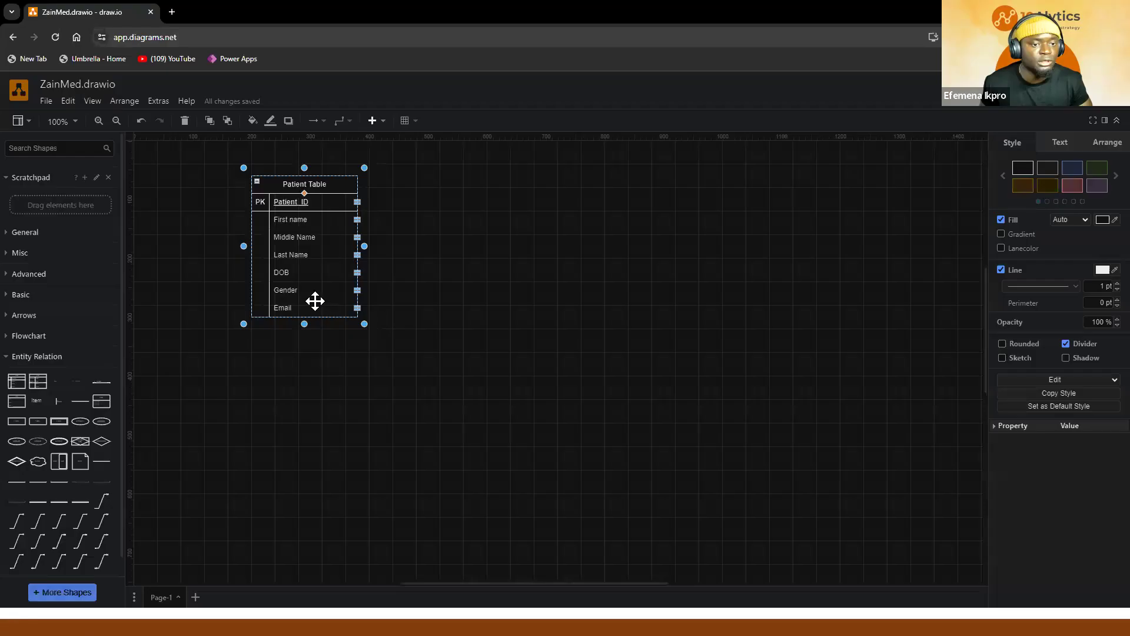
Duplicate the whole Patient Table and place the copy to the right of the original.
{"action": "right_click", "coordinate": [339, 186]}
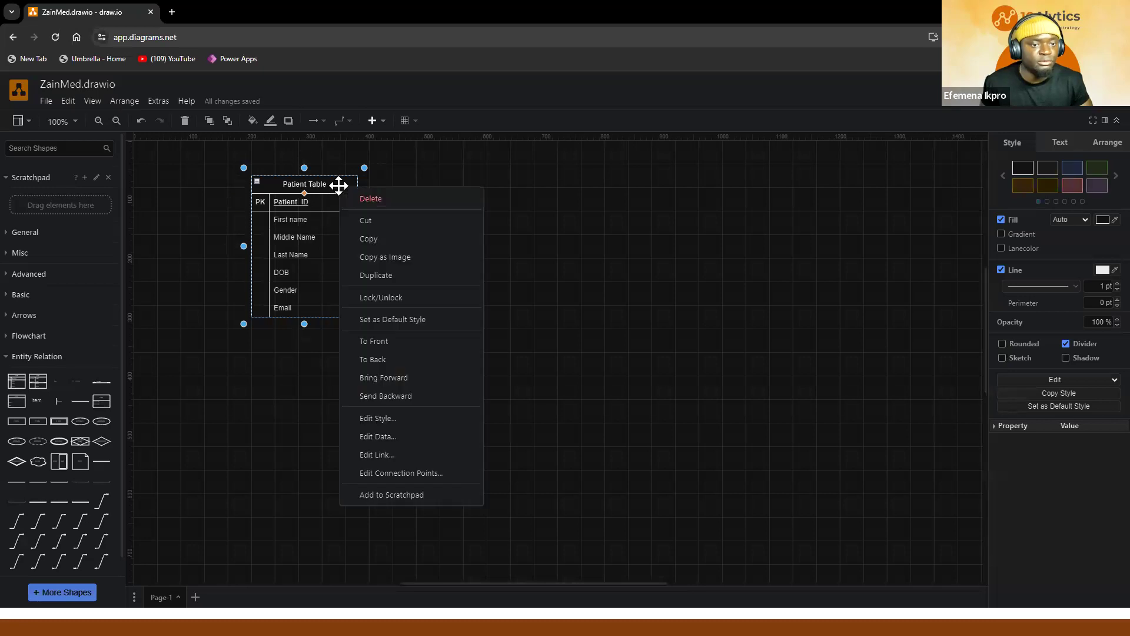
{"action": "left_click", "coordinate": [376, 275]}
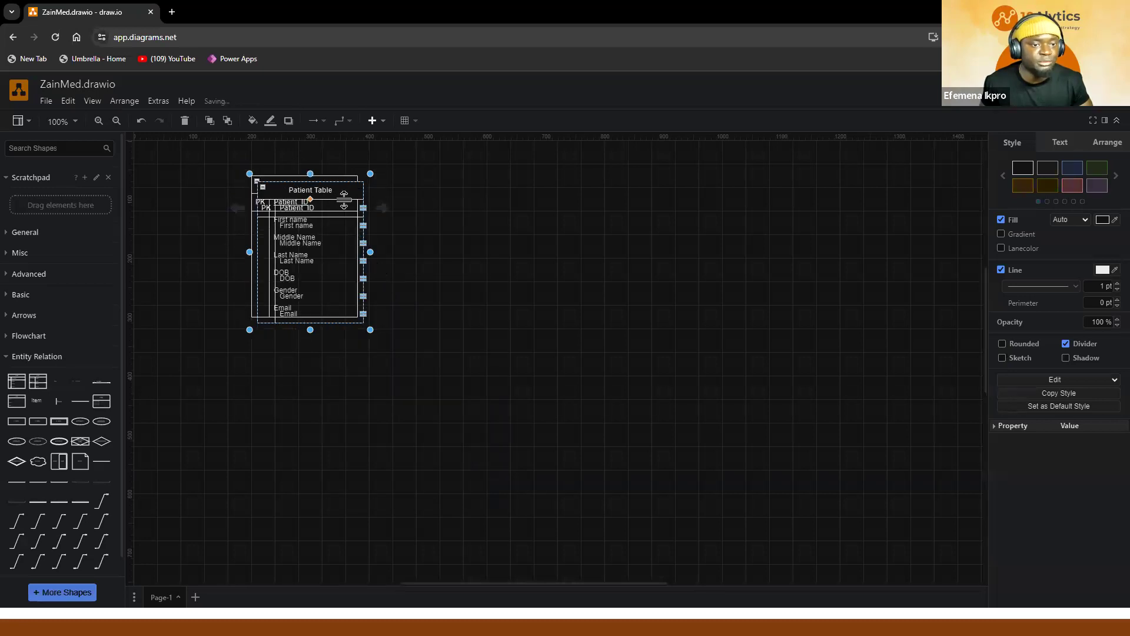
{"action": "left_click_drag", "start_coordinate": [384, 200], "coordinate": [479, 222]}
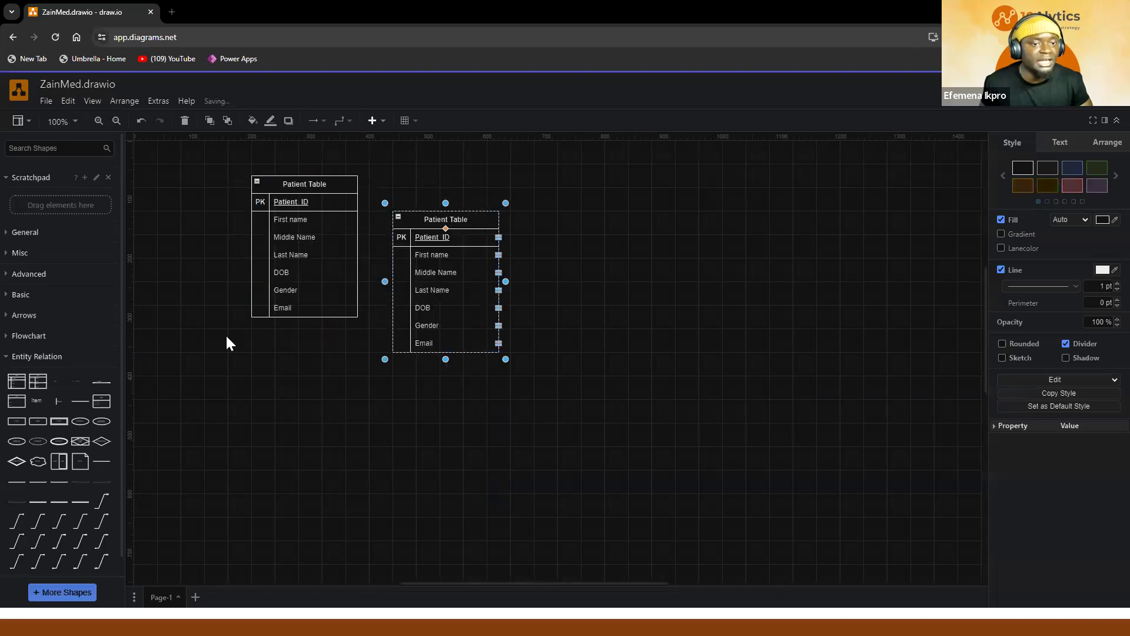
Replace the duplicated Patient Table with a new blank primary key table placed below and to the right of the original.
{"action": "left_click", "coordinate": [21, 382]}
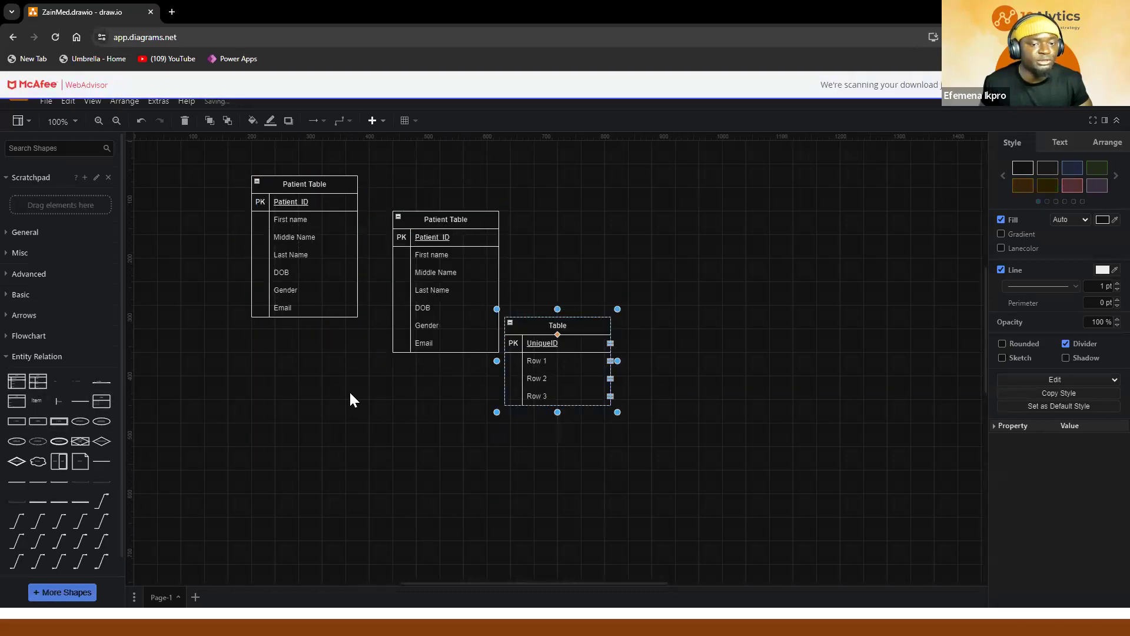
{"action": "left_click_drag", "start_coordinate": [546, 327], "coordinate": [349, 397]}
{"action": "left_click_drag", "start_coordinate": [456, 221], "coordinate": [665, 199]}
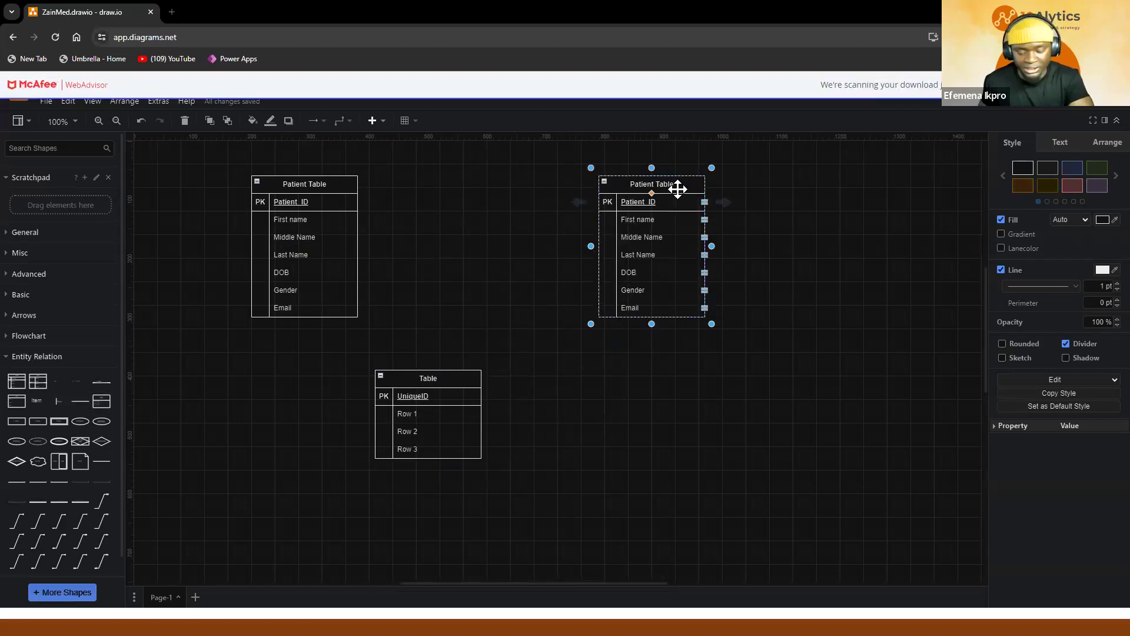
{"action": "key", "text": "Delete"}
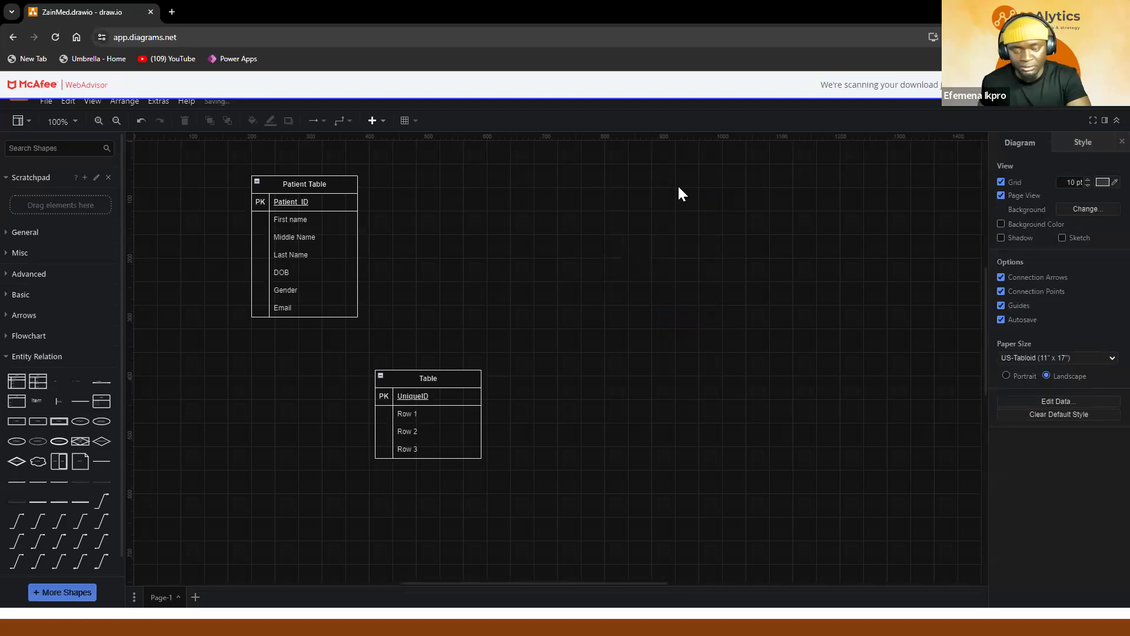
Move the blank table to the right of the Patient Table, level with it, and title it Procedure Table.
{"action": "left_click_drag", "start_coordinate": [465, 372], "coordinate": [669, 179]}
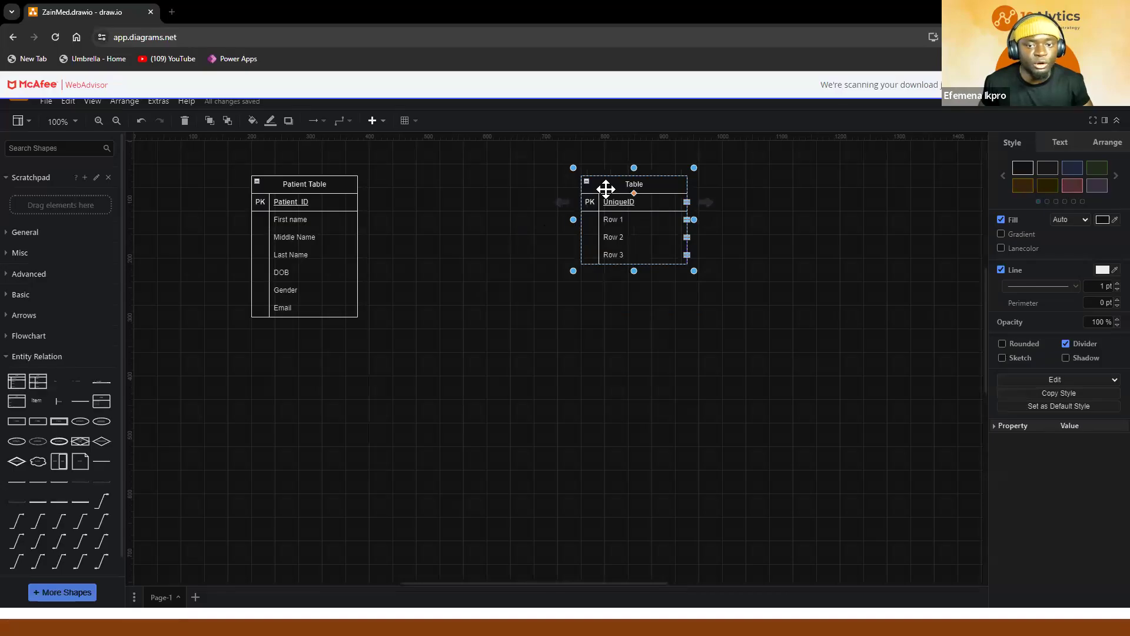
{"action": "double_click", "coordinate": [633, 185]}
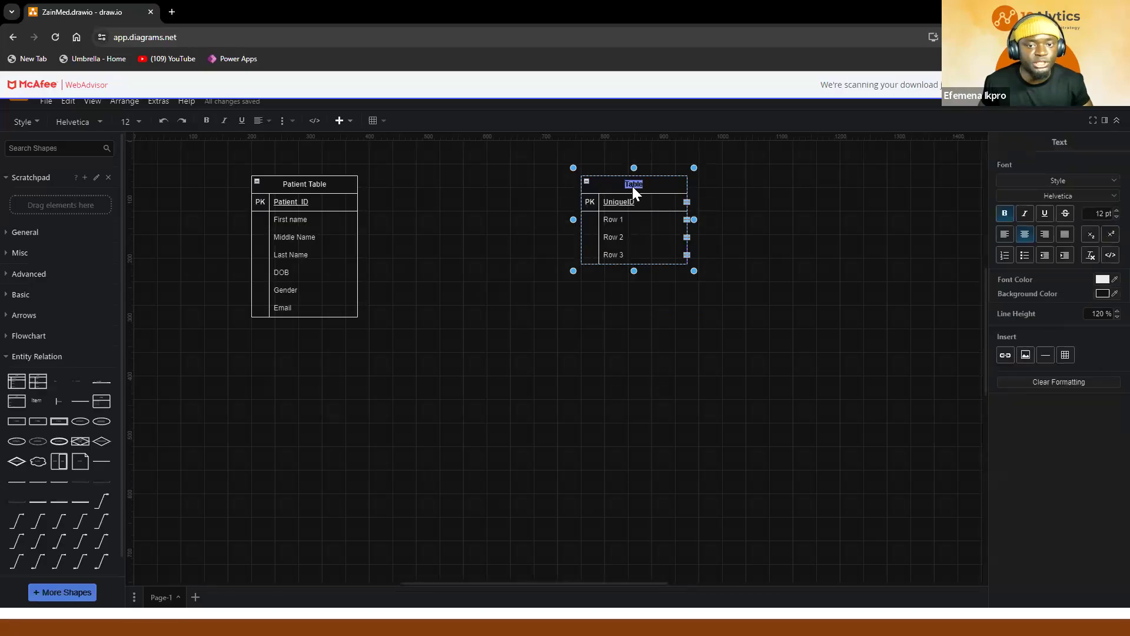
{"action": "type", "text": "Procedure"}
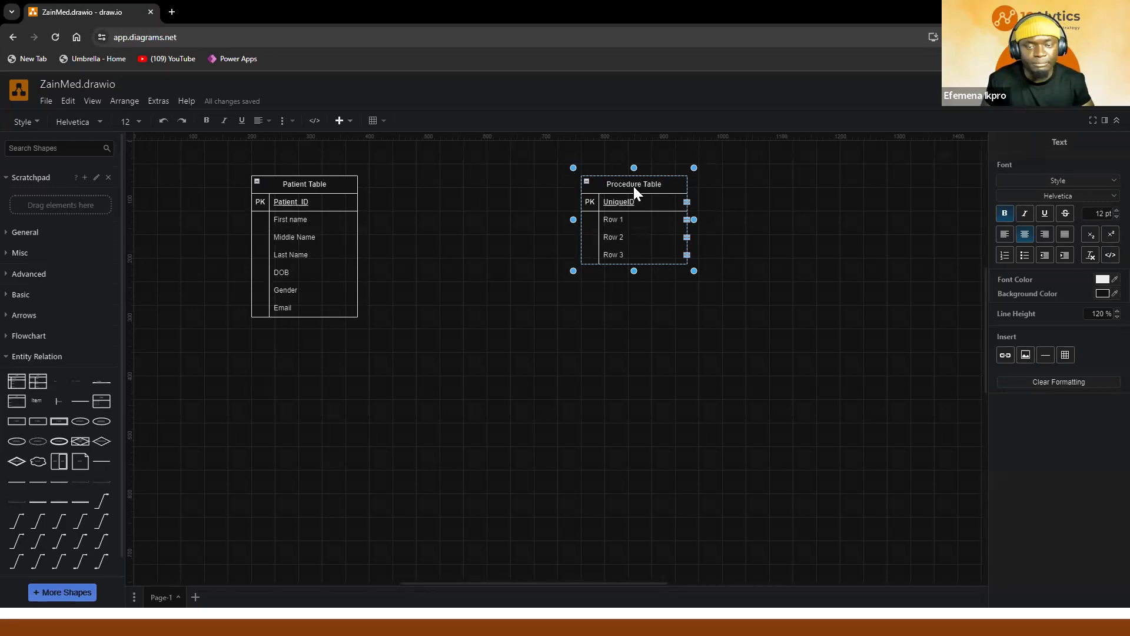
Rename the primary key field of the Procedure Table to Procedure_ID.
{"action": "double_click", "coordinate": [628, 200]}
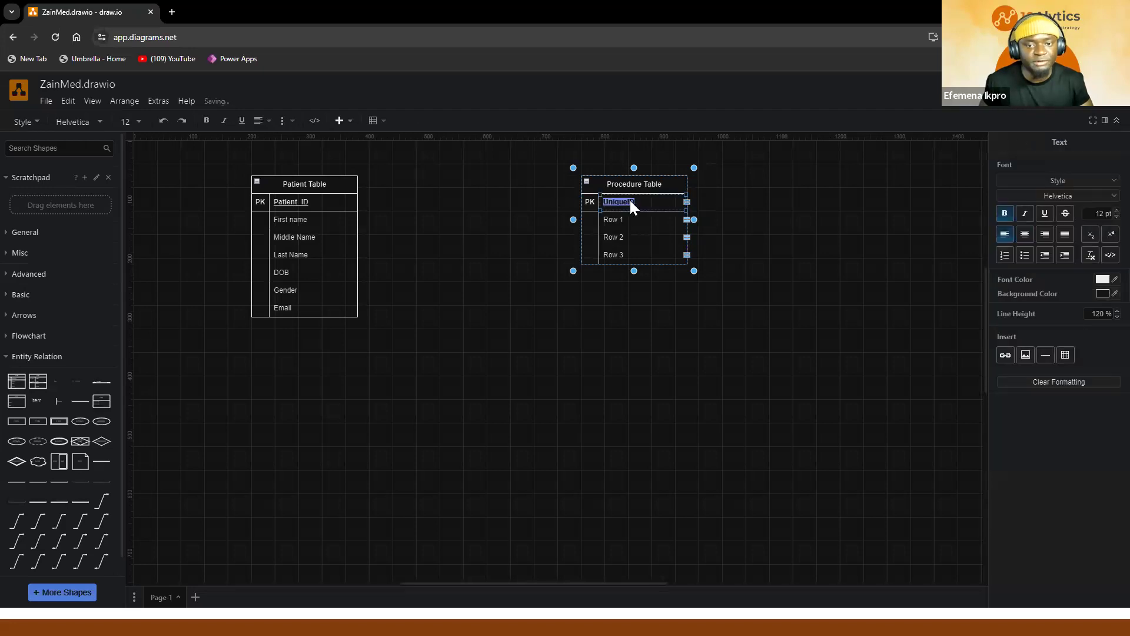
{"action": "type", "text": "Pro"}
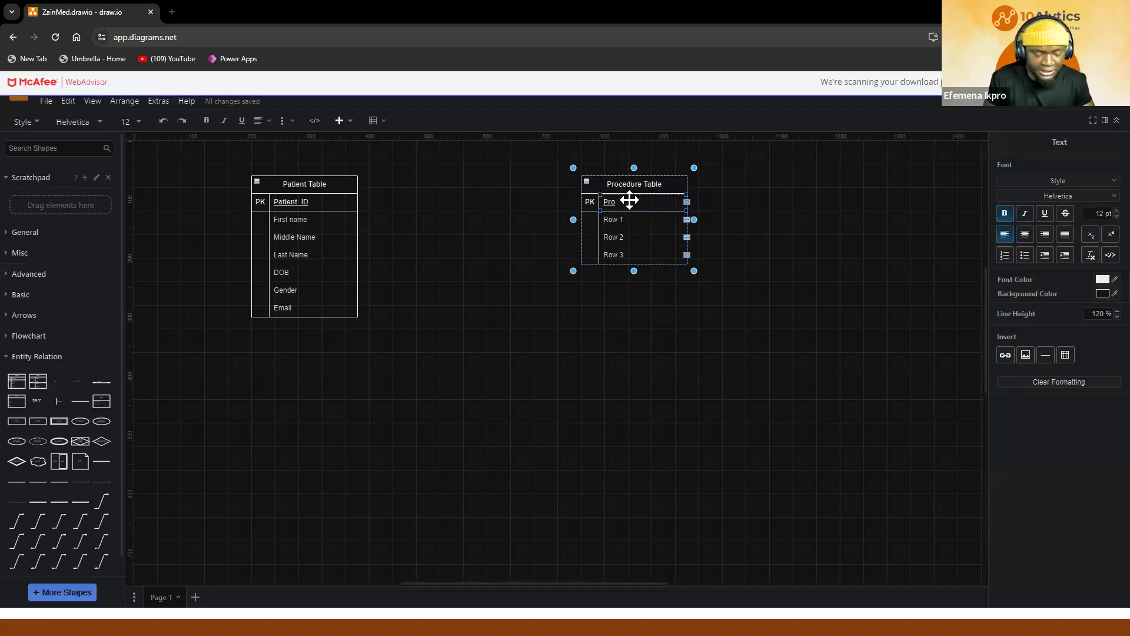
{"action": "double_click", "coordinate": [627, 203]}
{"action": "left_click", "coordinate": [627, 203]}
{"action": "double_click", "coordinate": [619, 202]}
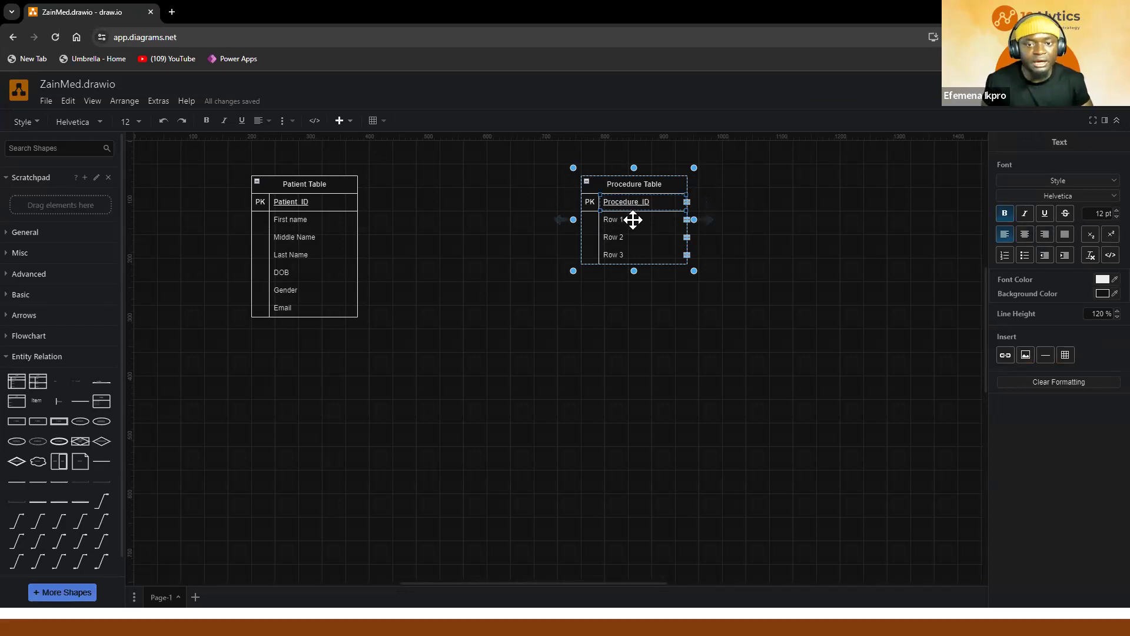
Check the data points slide and rename the first row of the Procedure Table to Procedure name.
{"action": "left_click", "coordinate": [634, 220]}
{"action": "key", "text": "alt+Tab"}
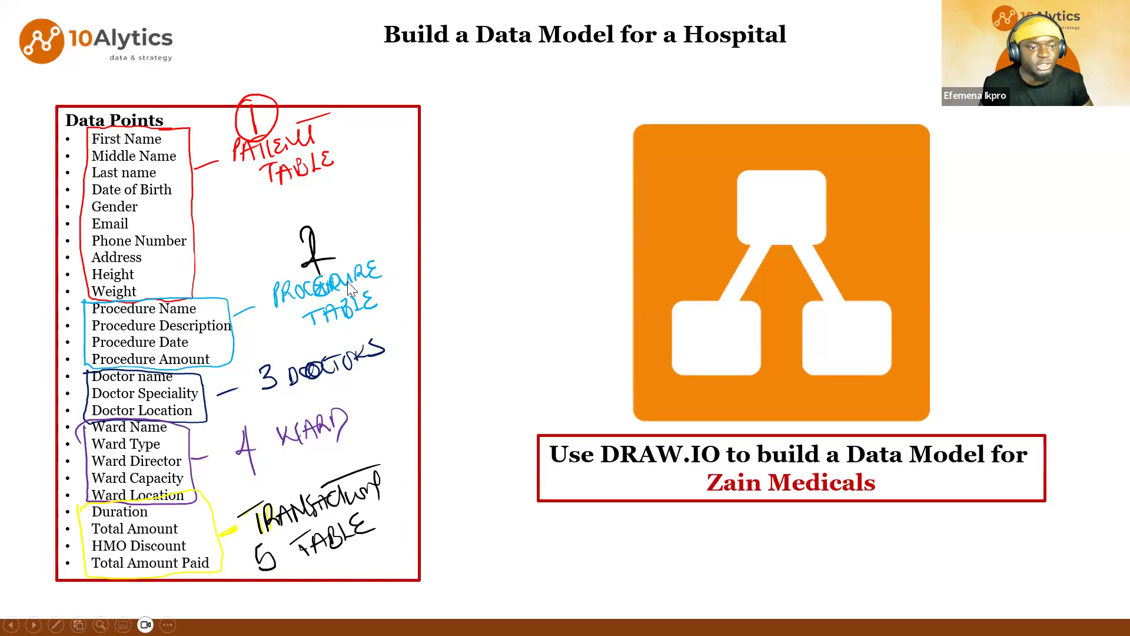
{"action": "key", "text": "alt+Tab"}
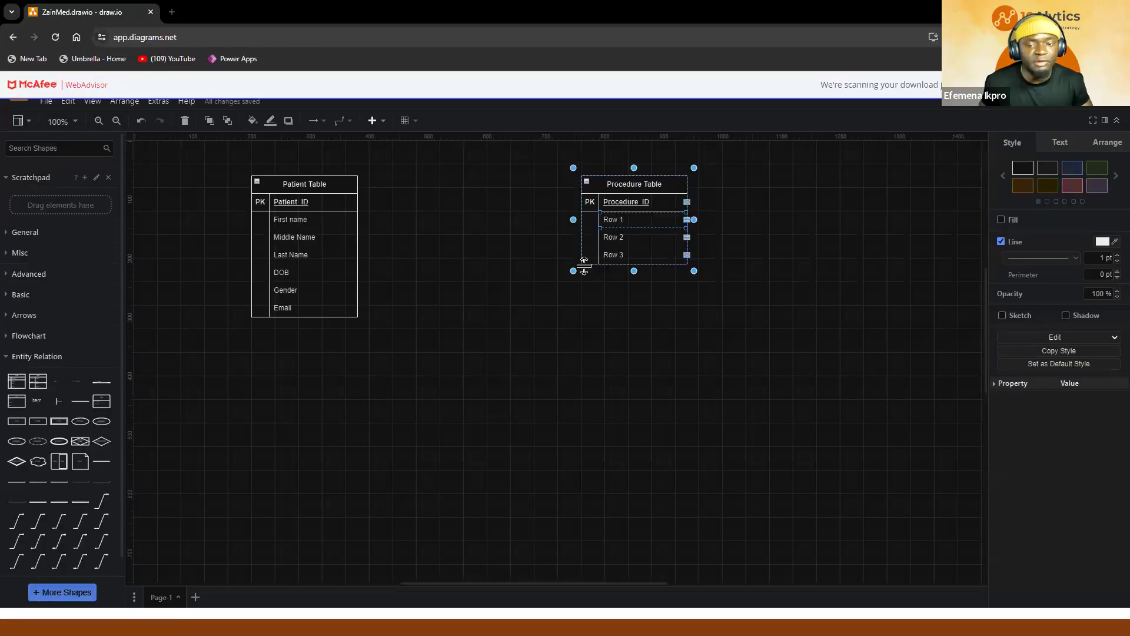
{"action": "double_click", "coordinate": [615, 222]}
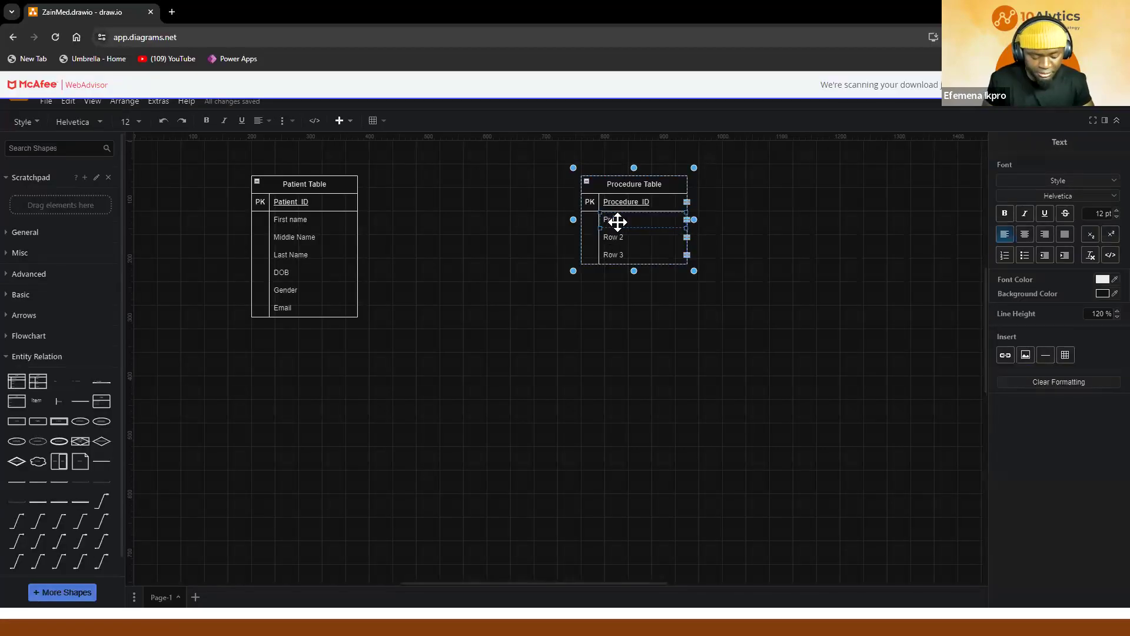
{"action": "type", "text": "Producedu"}
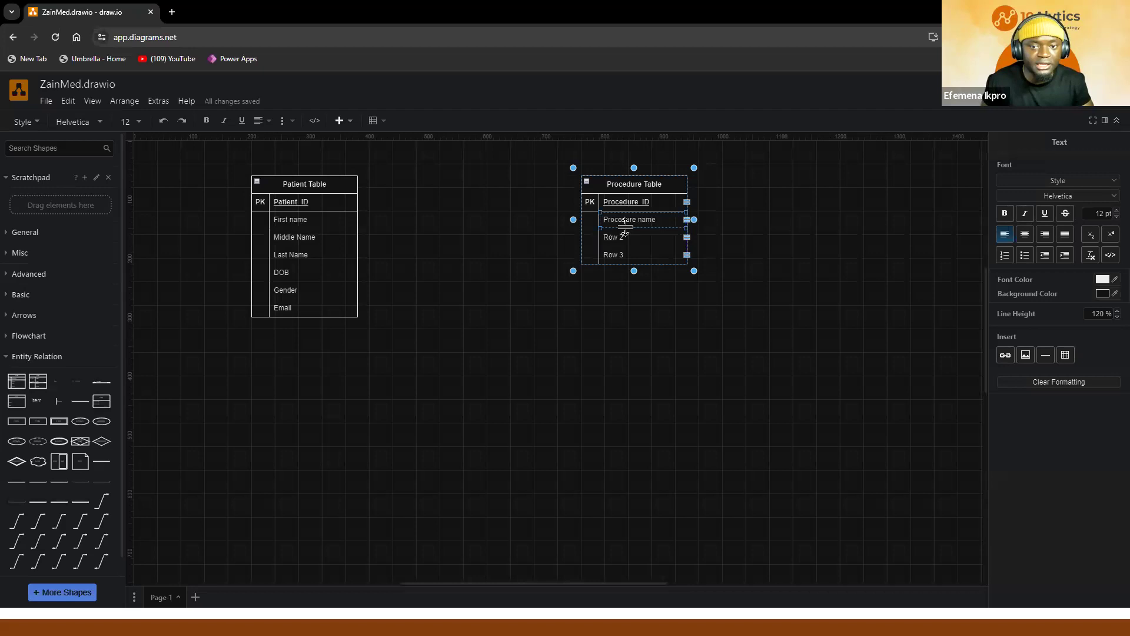
{"action": "left_click", "coordinate": [631, 240]}
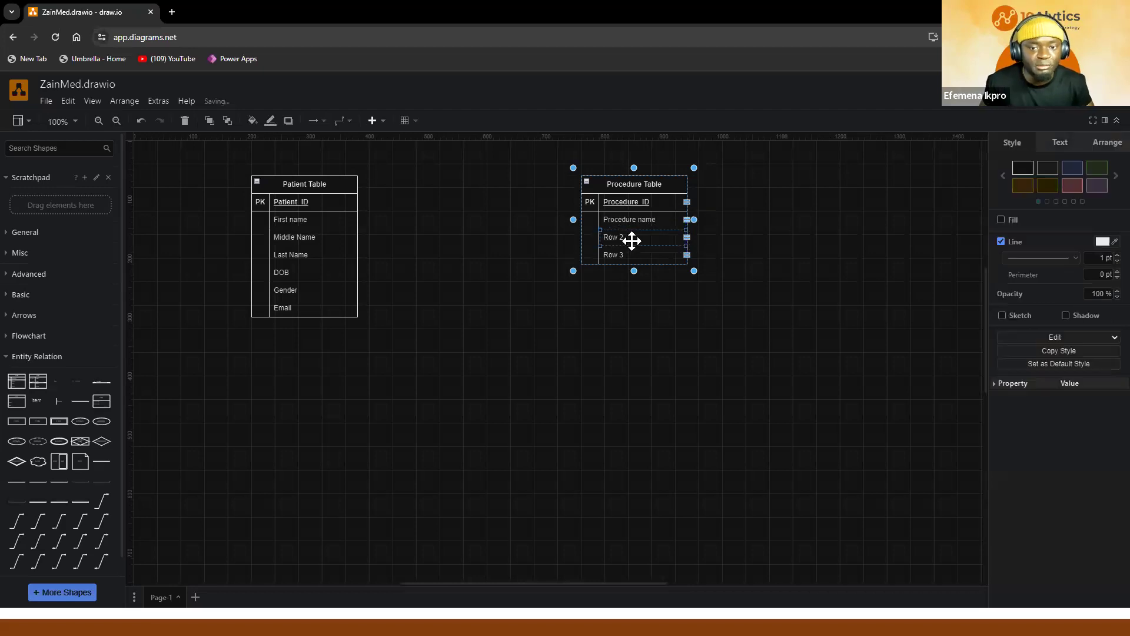
{"action": "left_click", "coordinate": [622, 287]}
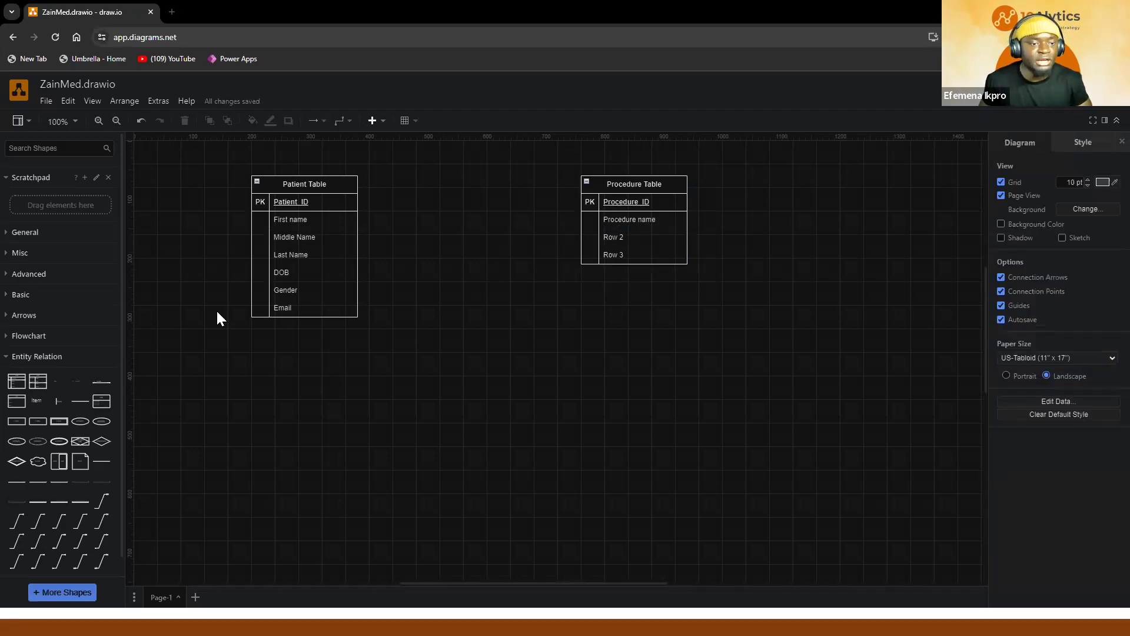
Check the data points slide, then insert a blank primary key table below the Procedure Table and title it Doctor Table.
{"action": "key", "text": "alt+Tab"}
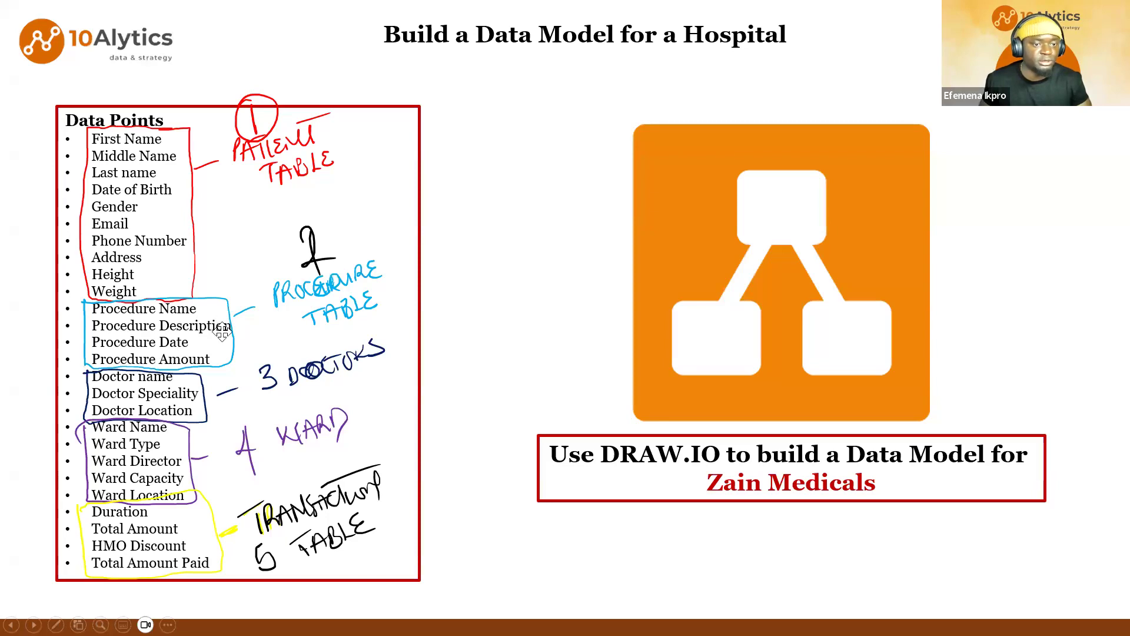
{"action": "key", "text": "alt+Tab"}
{"action": "left_click", "coordinate": [632, 187]}
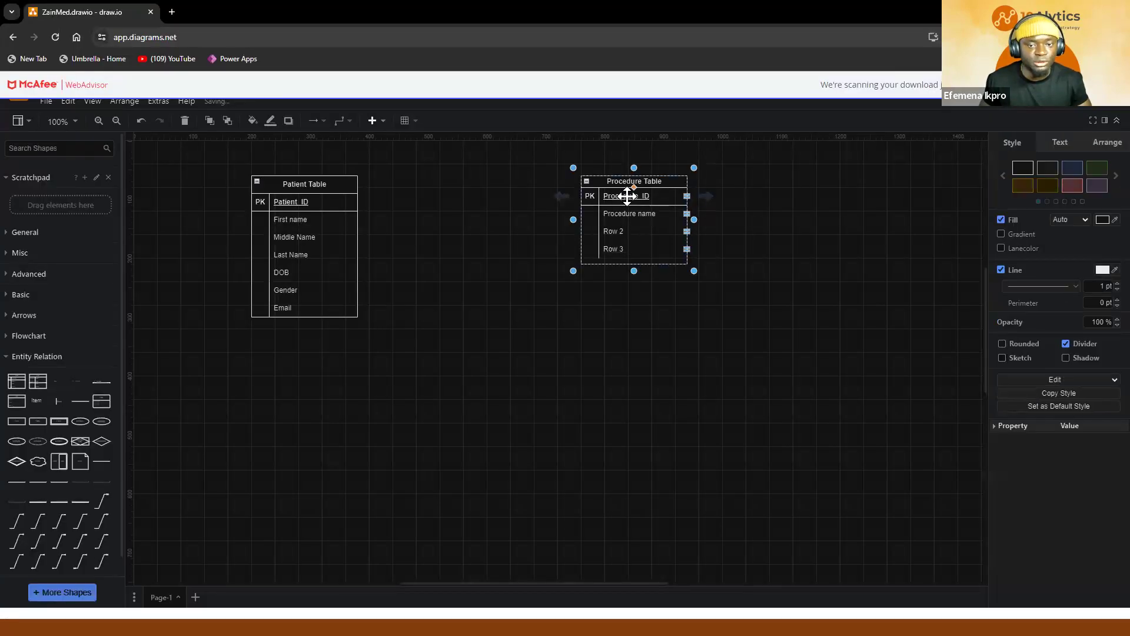
{"action": "key", "text": "ctrl+z"}
{"action": "left_click", "coordinate": [22, 387]}
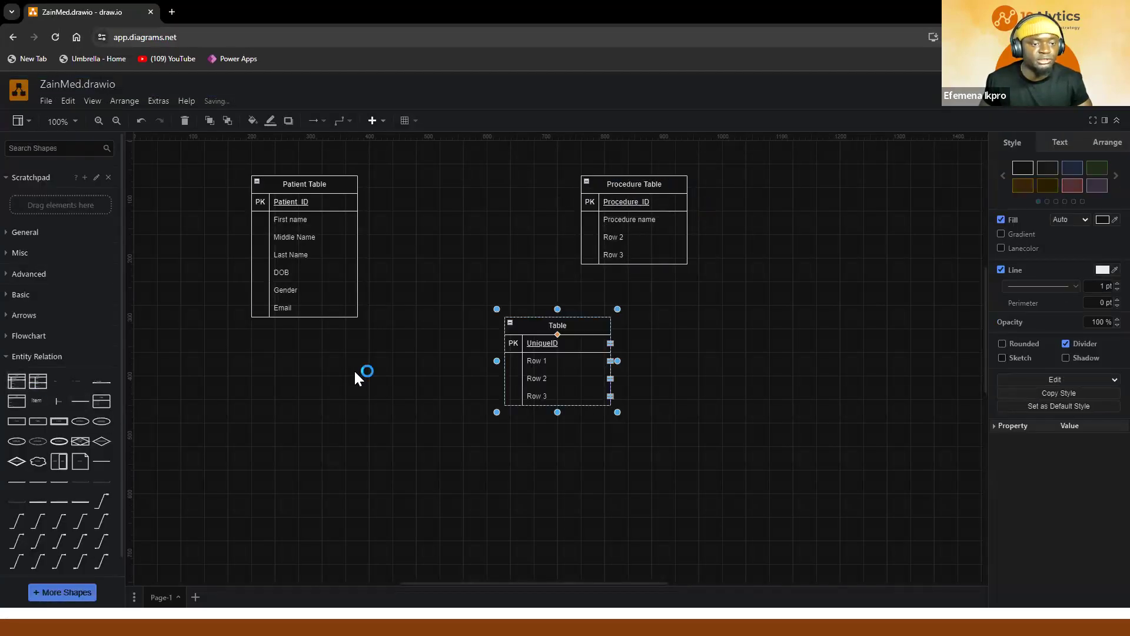
{"action": "key", "text": "alt+Tab"}
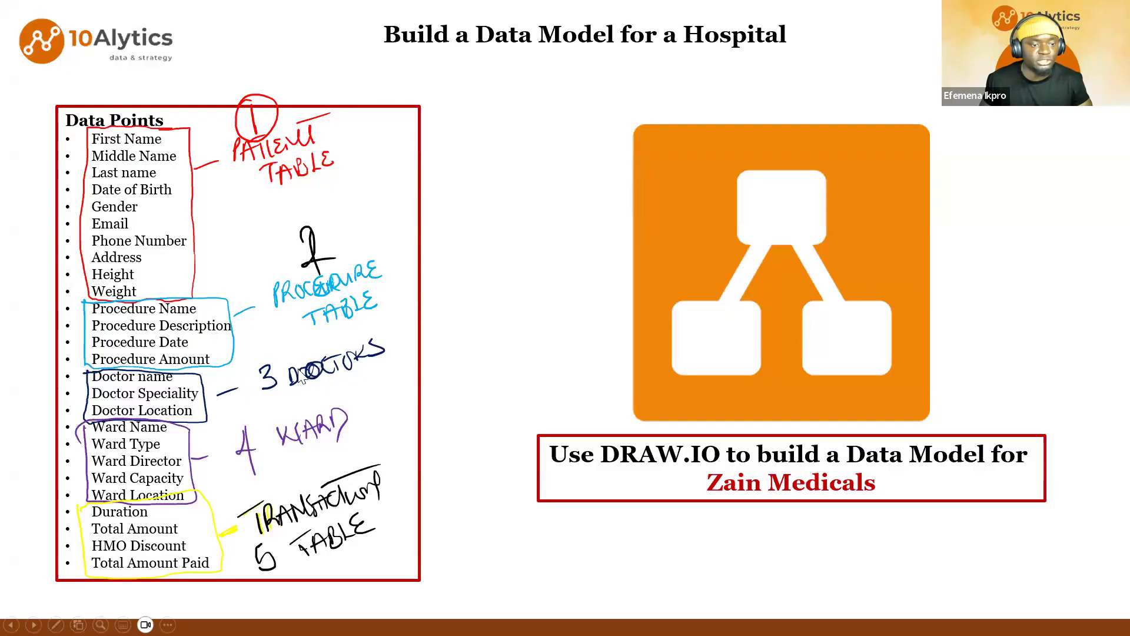
{"action": "key", "text": "alt+Tab"}
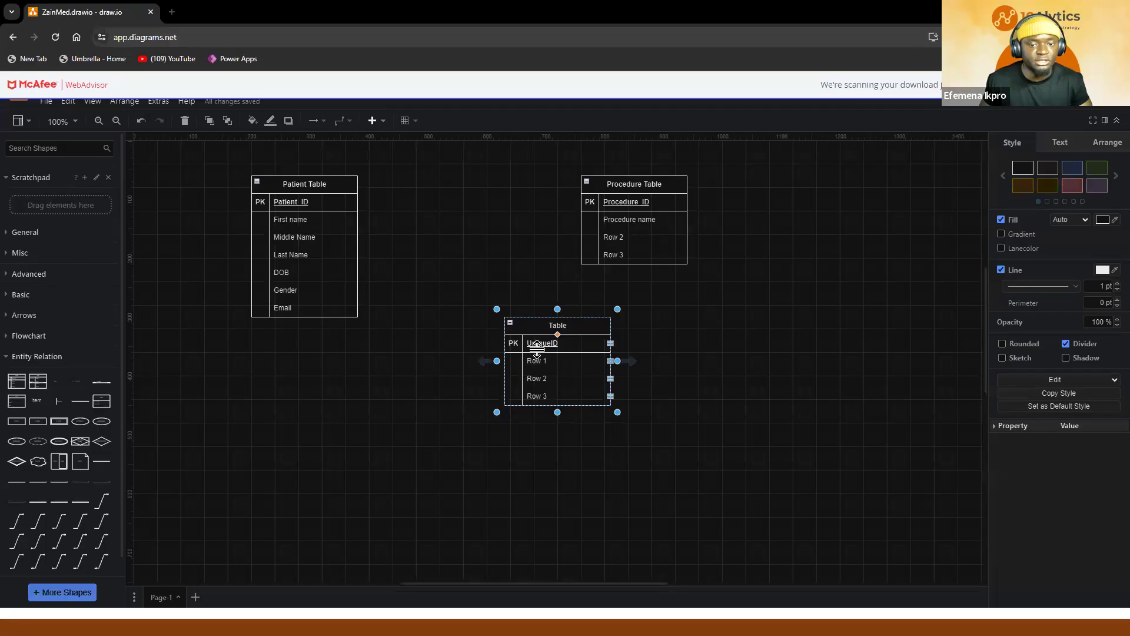
{"action": "double_click", "coordinate": [555, 325]}
{"action": "type", "text": "Doctor"}
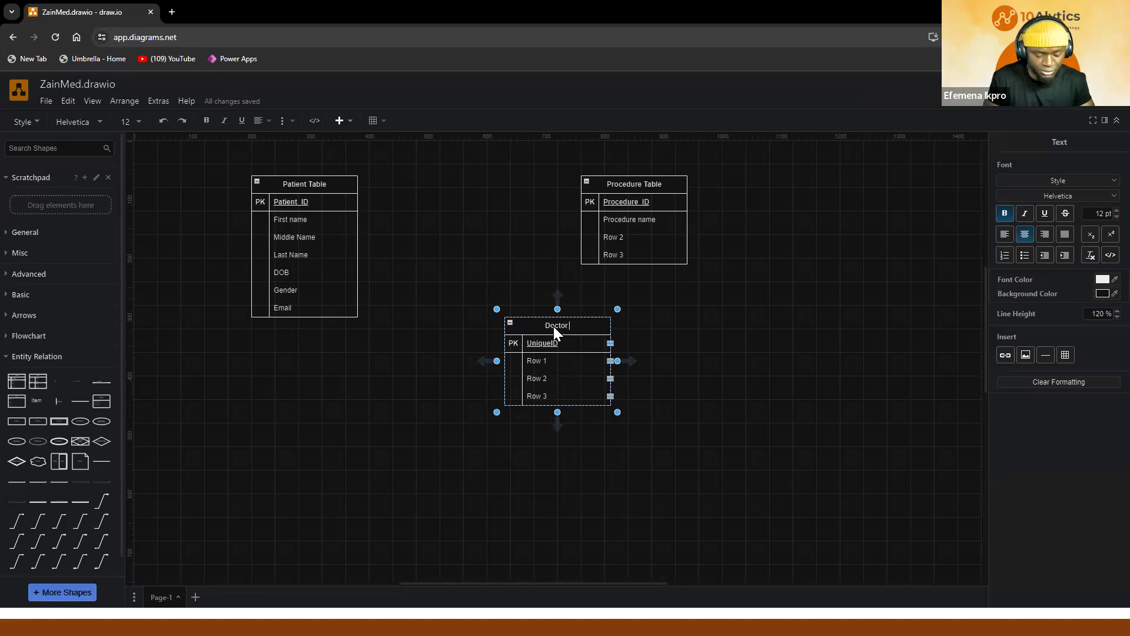
Rename the Doctor Table's primary key field to Doctor_ID and move the table below and slightly right of the Procedure Table.
{"action": "double_click", "coordinate": [555, 344]}
{"action": "type", "text": "Doctor"}
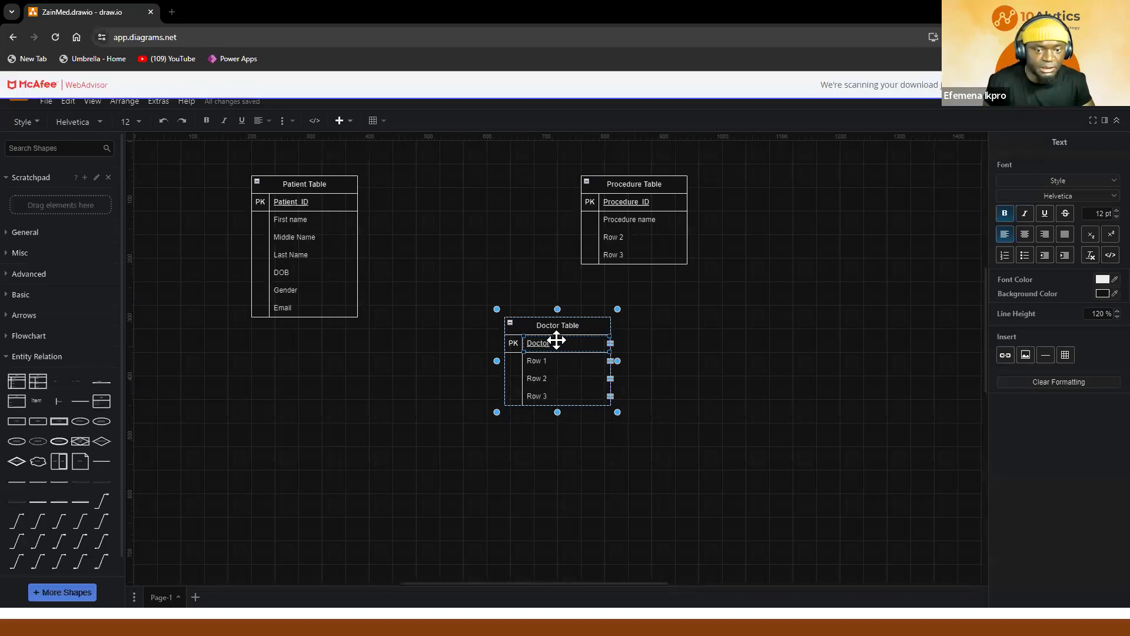
{"action": "double_click", "coordinate": [557, 343]}
{"action": "double_click", "coordinate": [558, 342]}
{"action": "key", "text": "Right"}
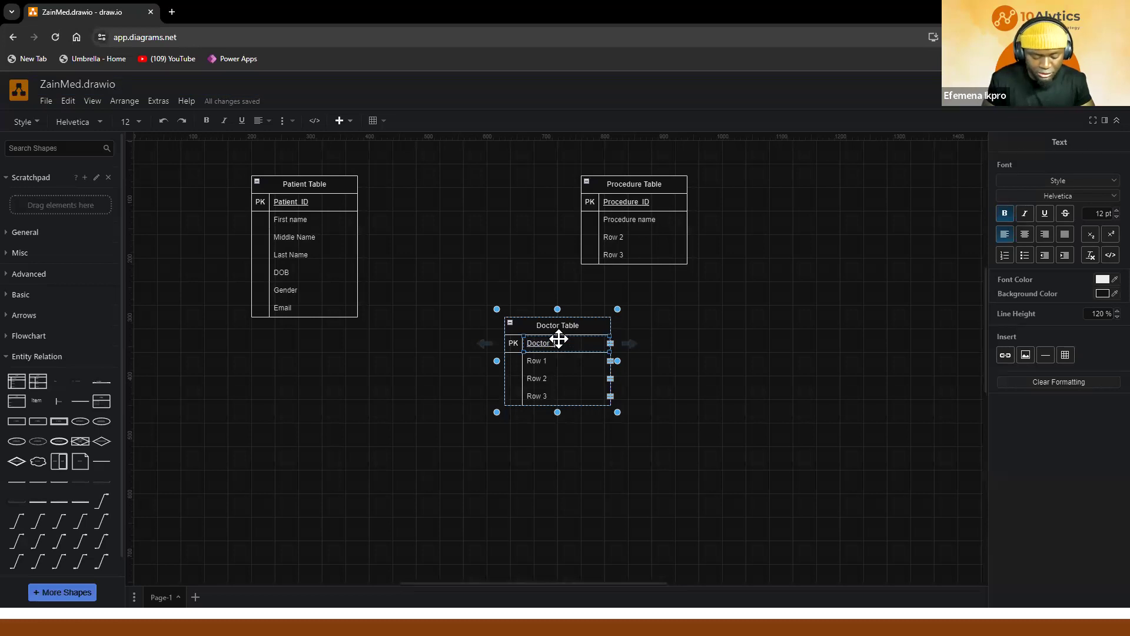
{"action": "left_click", "coordinate": [557, 442]}
{"action": "mouse_move", "coordinate": [590, 331]}
{"action": "left_mouse_down"}
{"action": "mouse_move", "coordinate": [735, 366]}
{"action": "mouse_move", "coordinate": [741, 382]}
{"action": "left_mouse_up"}
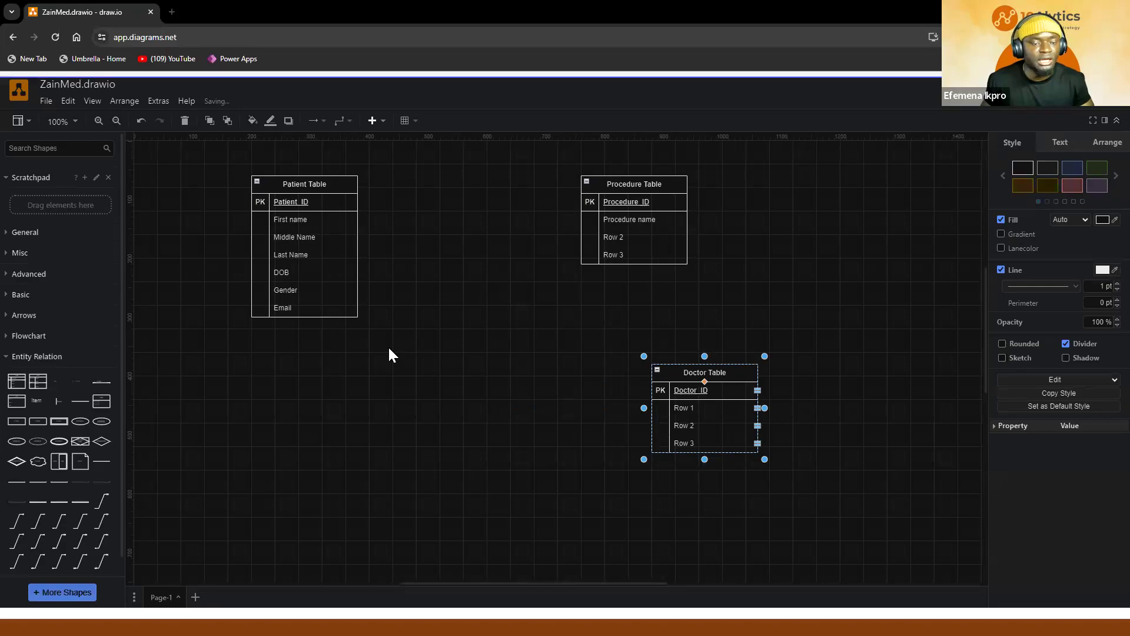
Check the data points slide, then add two blank primary key tables, one mid-canvas and one below the Patient Table.
{"action": "key", "text": "alt+Tab"}
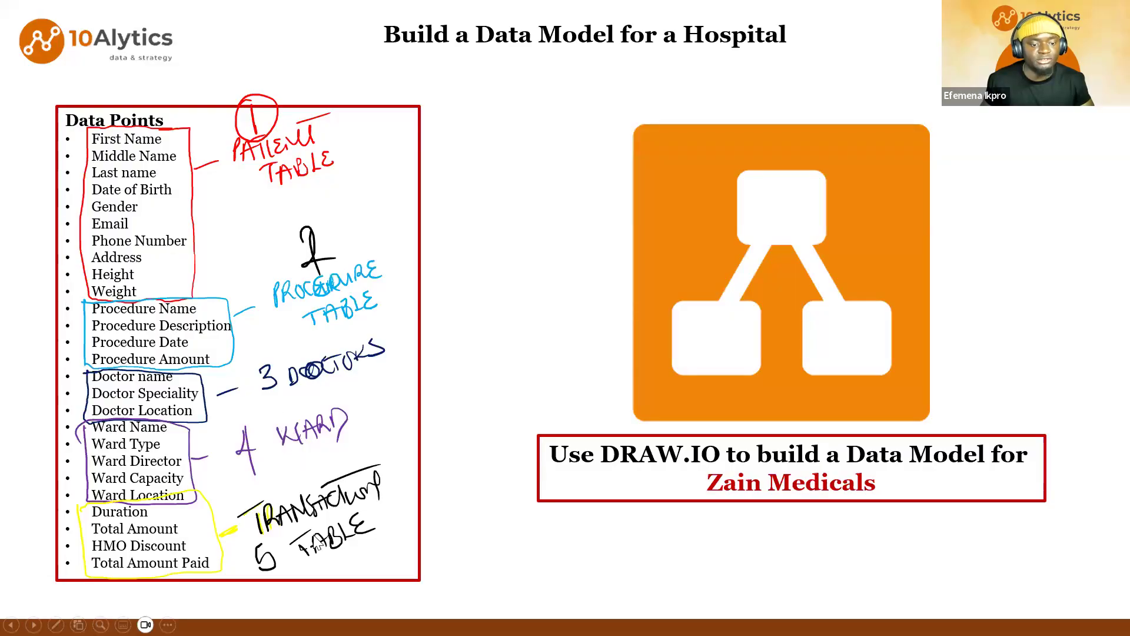
{"action": "key", "text": "alt+Tab"}
{"action": "left_click", "coordinate": [21, 384]}
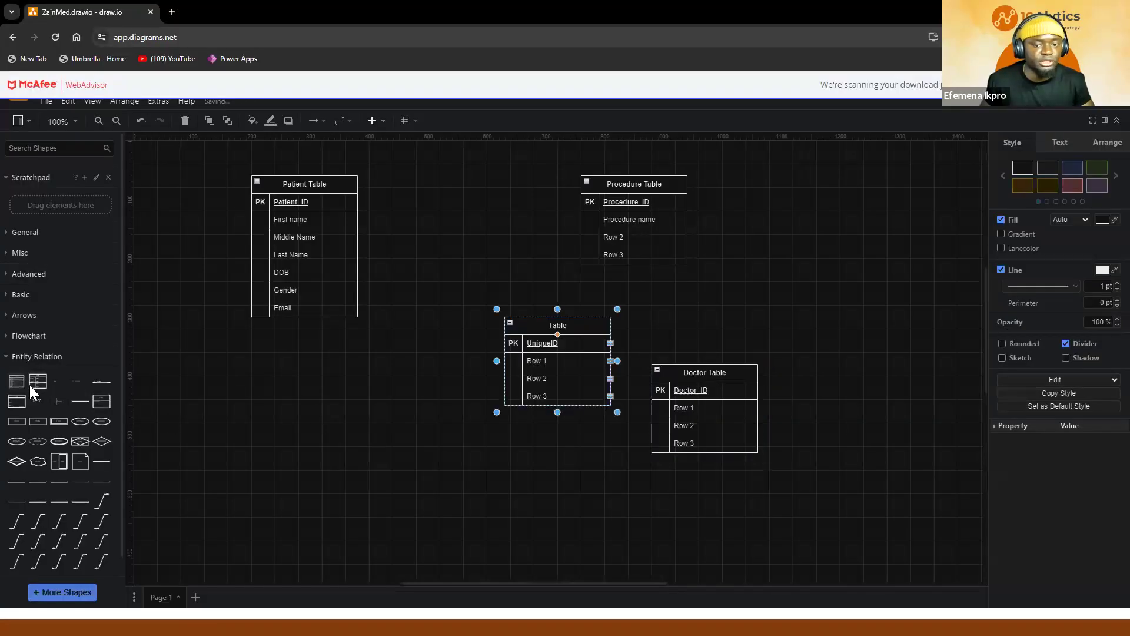
{"action": "left_click_drag", "start_coordinate": [517, 325], "coordinate": [340, 384]}
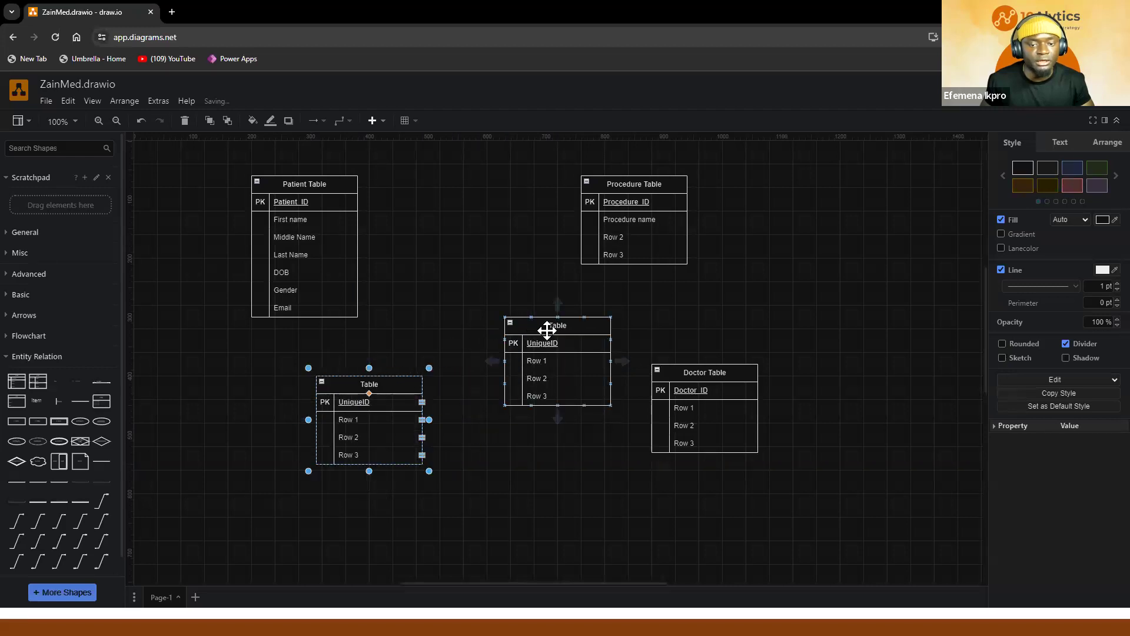
Title the blank table in the middle of the canvas Ward Table and rename its primary key field to Ward_ID.
{"action": "double_click", "coordinate": [557, 325]}
{"action": "type", "text": "Ward"}
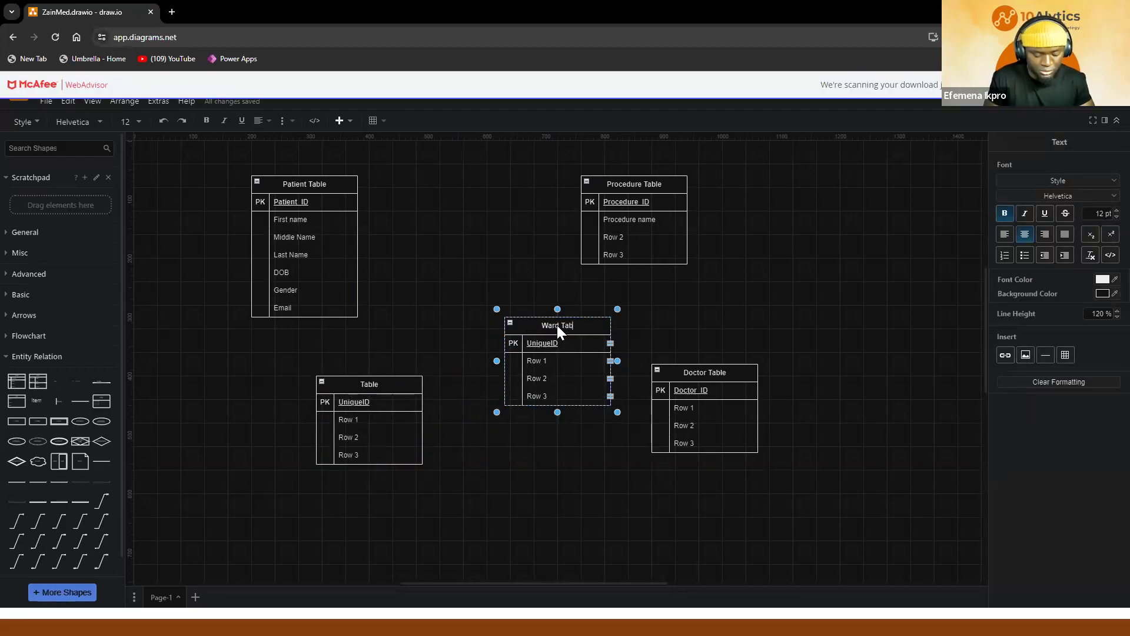
{"action": "type", "text": " Table"}
{"action": "left_click", "coordinate": [550, 341]}
{"action": "double_click", "coordinate": [551, 340]}
{"action": "type", "text": "Ward"}
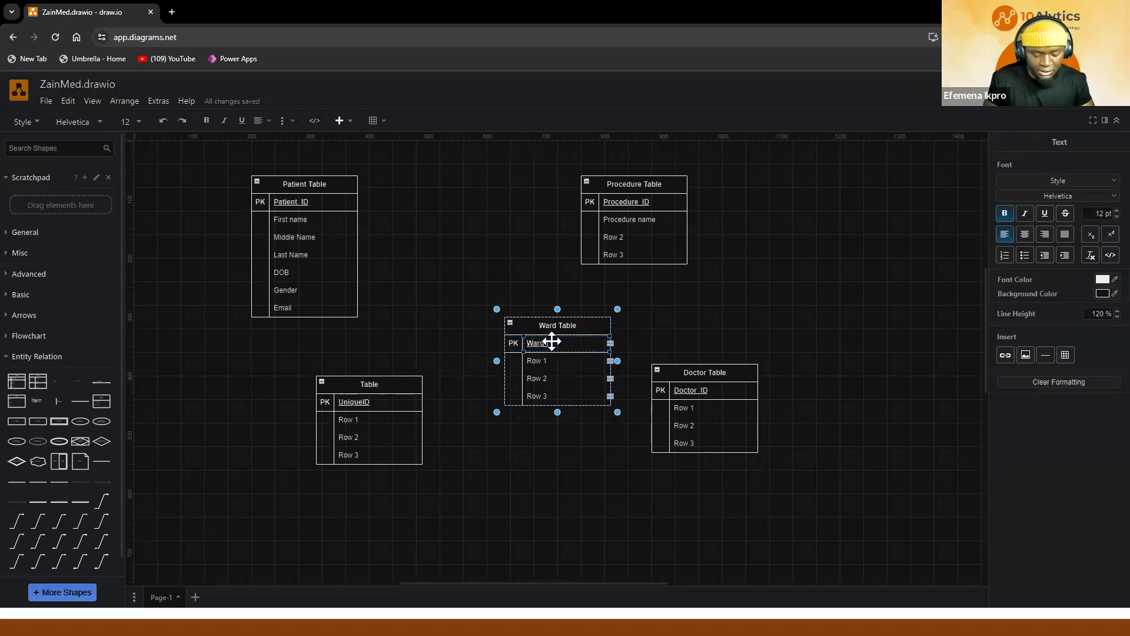
{"action": "double_click", "coordinate": [552, 343]}
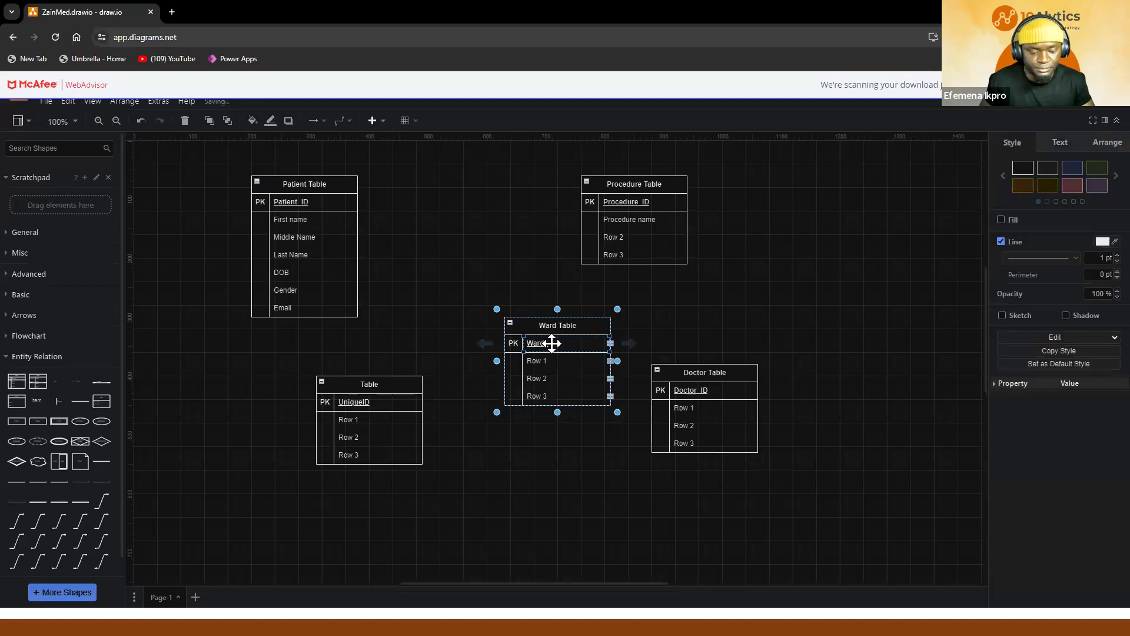
{"action": "left_click", "coordinate": [552, 345]}
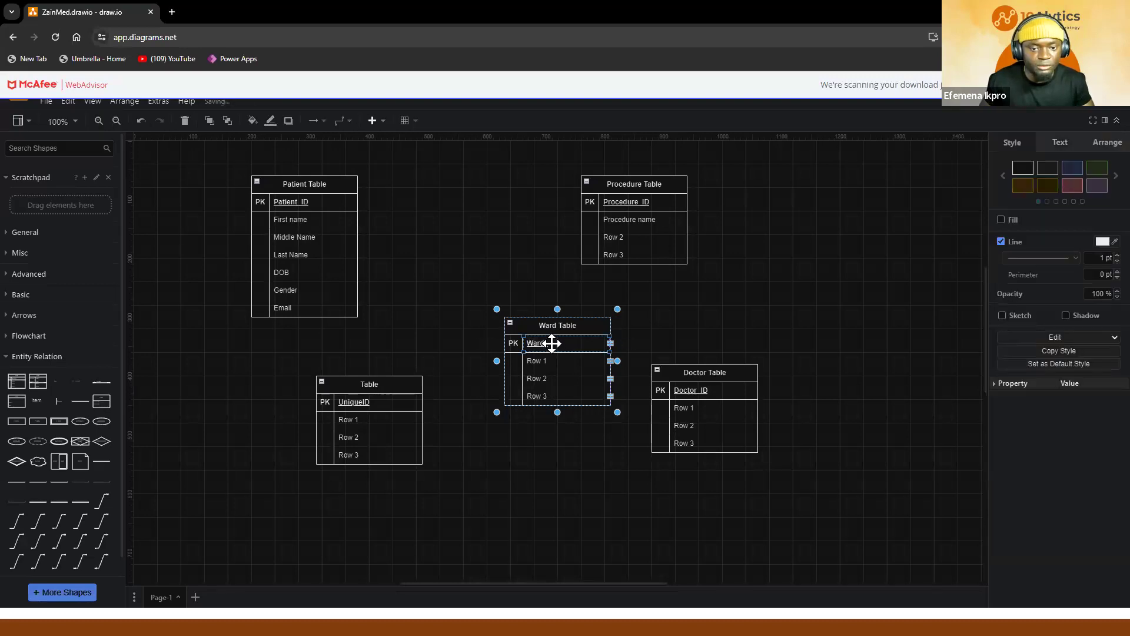
{"action": "double_click", "coordinate": [552, 343]}
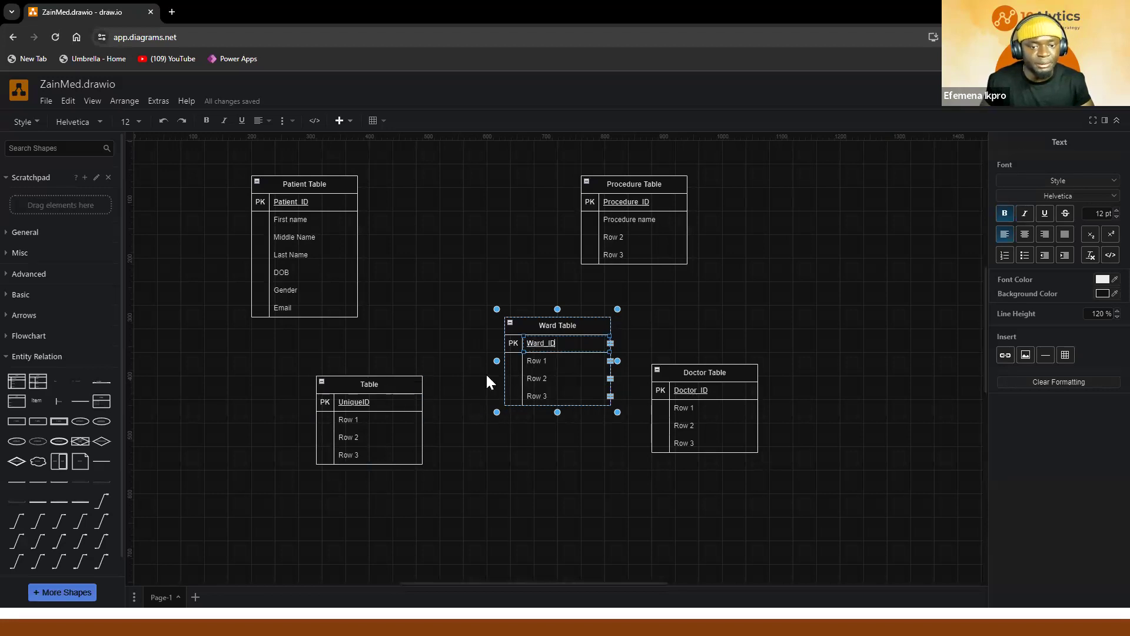
Title the remaining blank table Transaction Table and rename its primary key field to Transaction_ID.
{"action": "double_click", "coordinate": [383, 385]}
{"action": "type", "text": "T"}
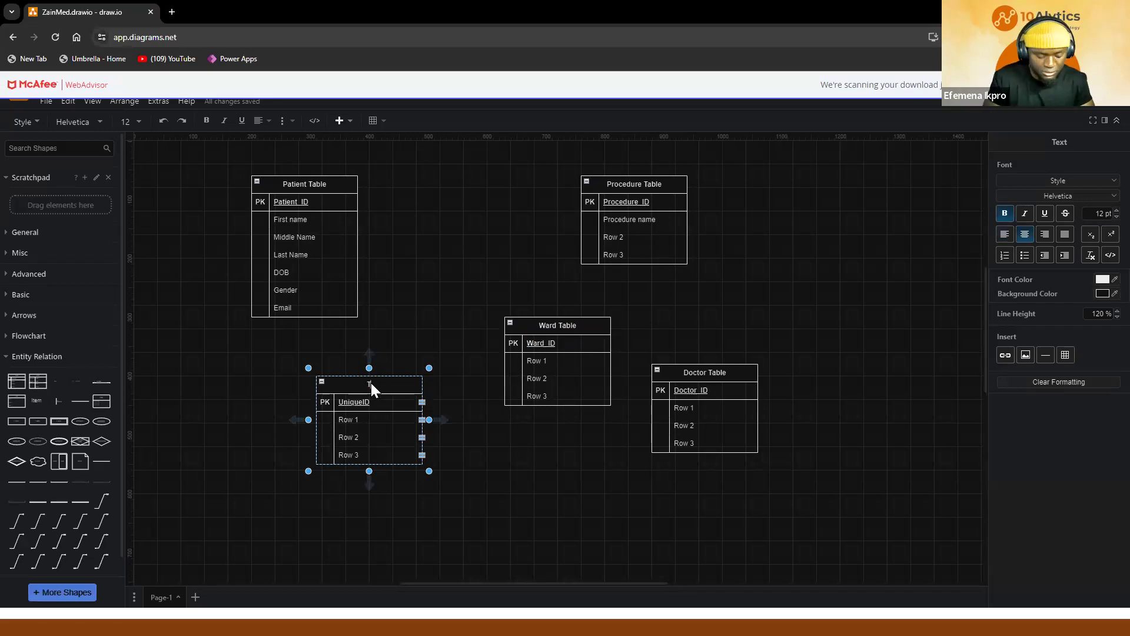
{"action": "type", "text": "ramsaction Table"}
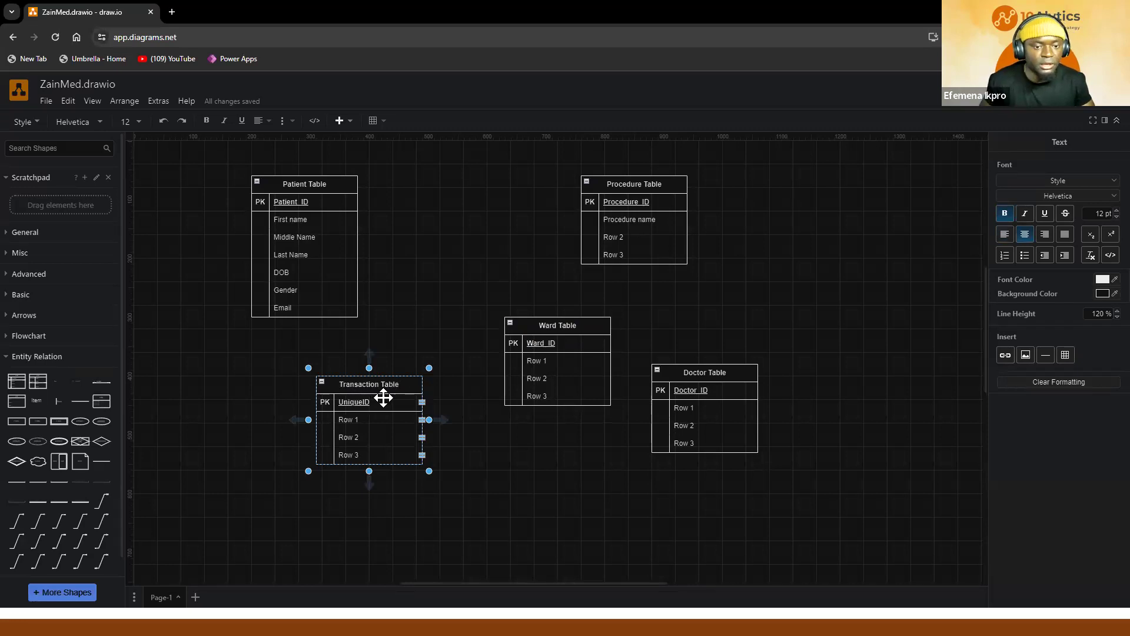
{"action": "double_click", "coordinate": [364, 402]}
{"action": "type", "text": "Trans"}
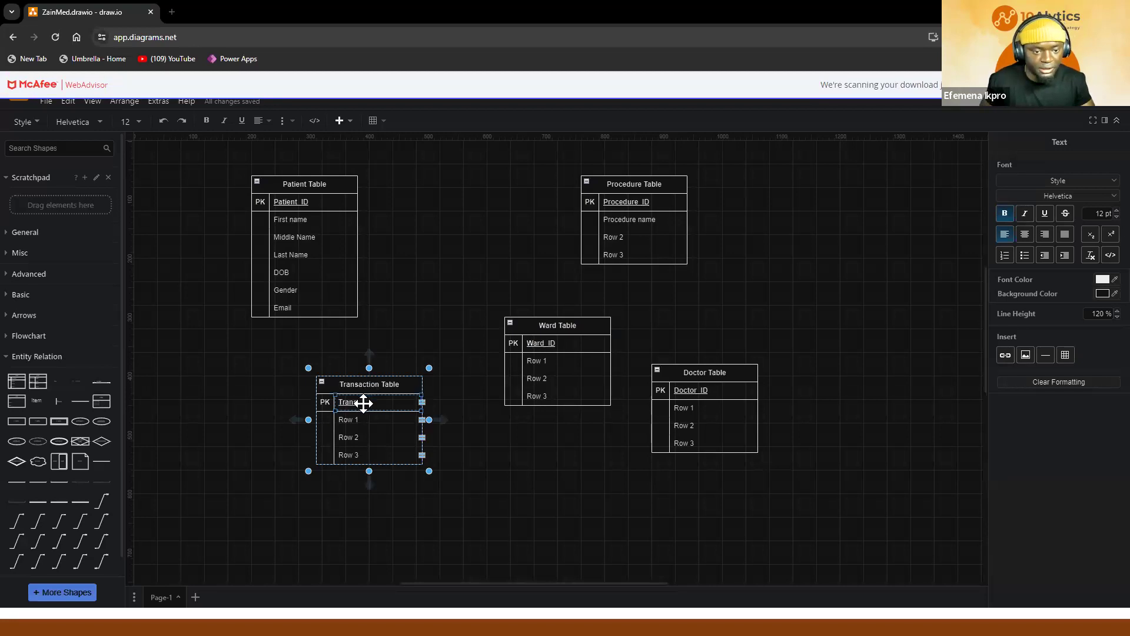
{"action": "type", "text": "act"}
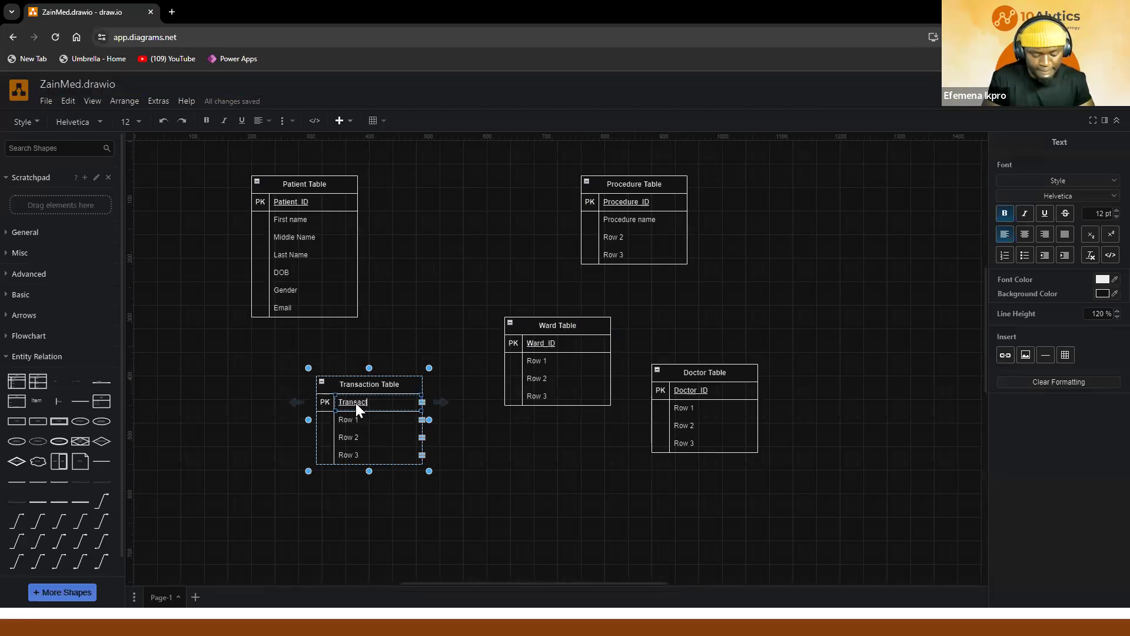
{"action": "type", "text": "ion_ID"}
{"action": "left_click", "coordinate": [429, 449]}
Move the Transaction Table to the centre of the other tables and align the Ward Table directly below the Patient Table.
{"action": "left_click", "coordinate": [404, 383]}
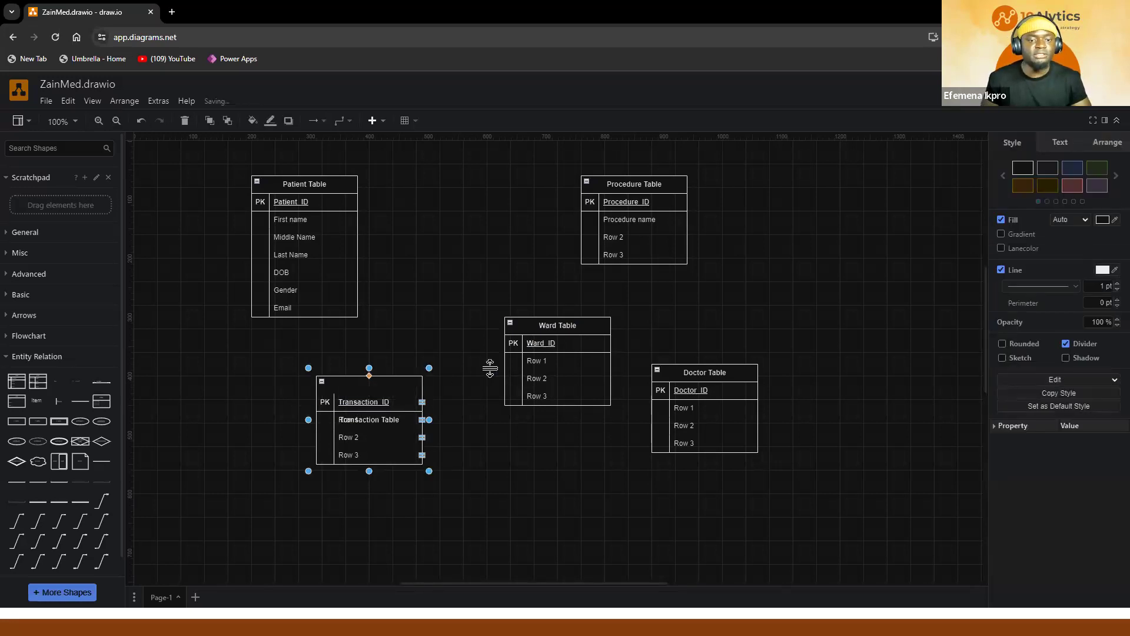
{"action": "left_click_drag", "start_coordinate": [413, 385], "coordinate": [454, 355]}
{"action": "left_click_drag", "start_coordinate": [560, 337], "coordinate": [266, 455]}
{"action": "left_click_drag", "start_coordinate": [435, 357], "coordinate": [517, 314]}
{"action": "left_click_drag", "start_coordinate": [298, 440], "coordinate": [336, 398]}
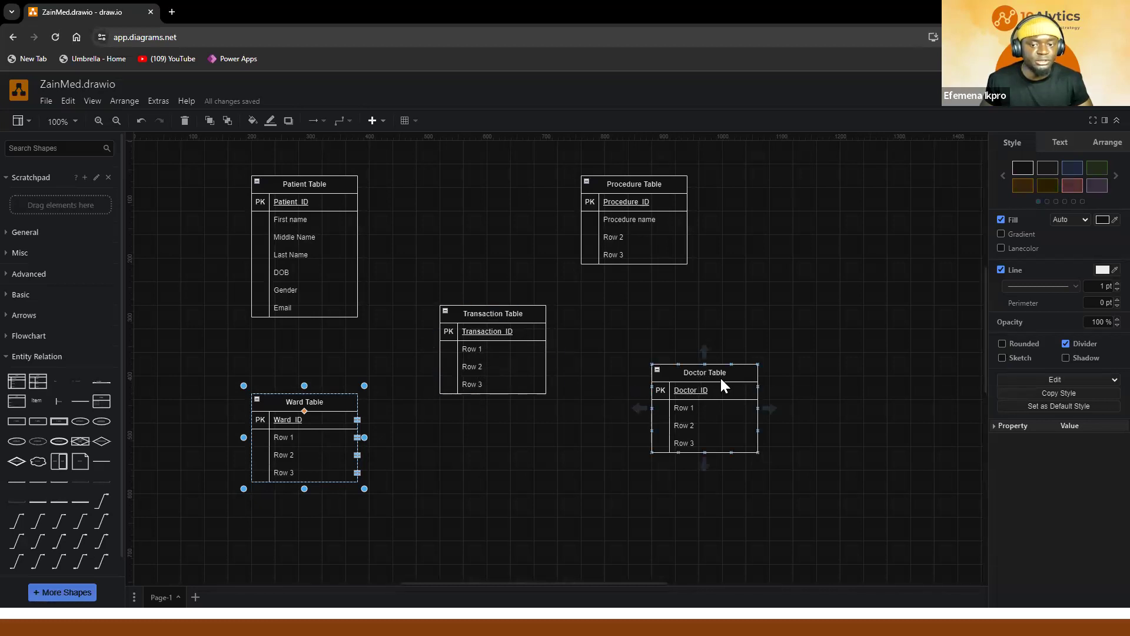
Line up the Doctor Table below the Procedure Table farther out, and shift the Transaction Table to the middle between the four outer tables.
{"action": "left_click_drag", "start_coordinate": [703, 376], "coordinate": [745, 387]}
{"action": "left_click_drag", "start_coordinate": [646, 196], "coordinate": [755, 196]}
{"action": "left_click_drag", "start_coordinate": [504, 313], "coordinate": [538, 312]}
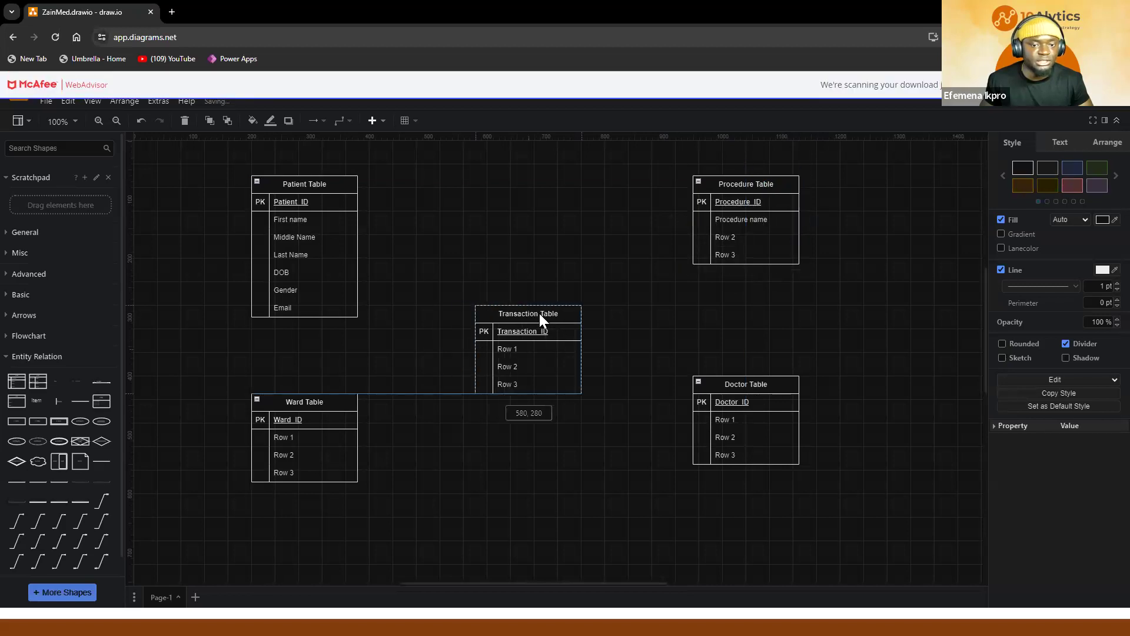
{"action": "left_click", "coordinate": [546, 280]}
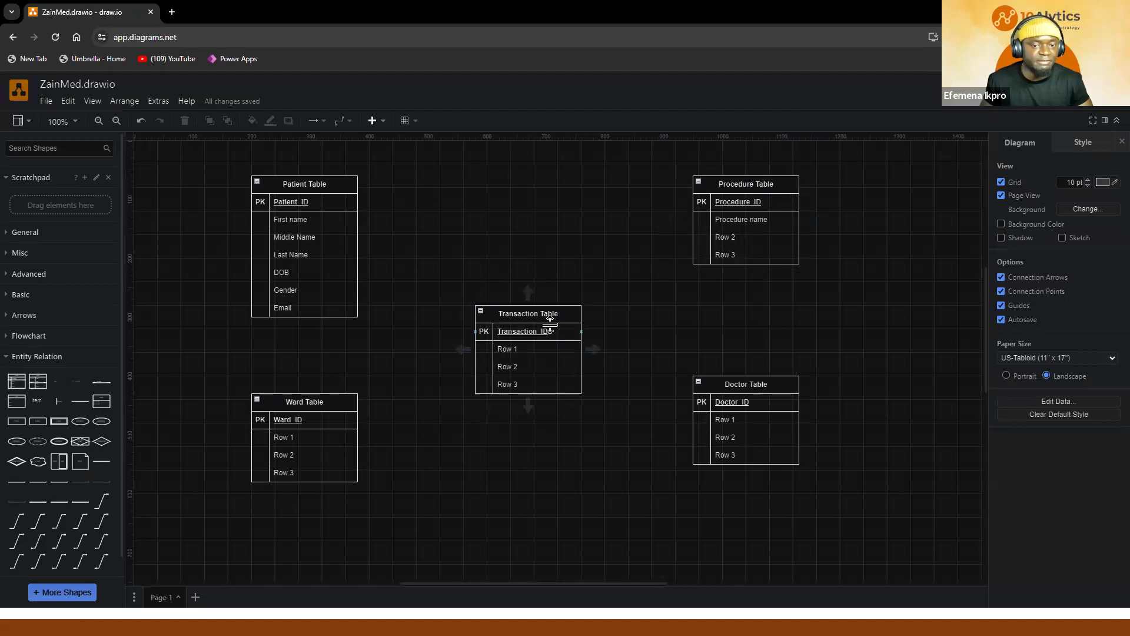
Check the hospital data points slide, then rename Row 1 of the Transaction Table to Patient_ID.
{"action": "key", "text": "alt+Tab"}
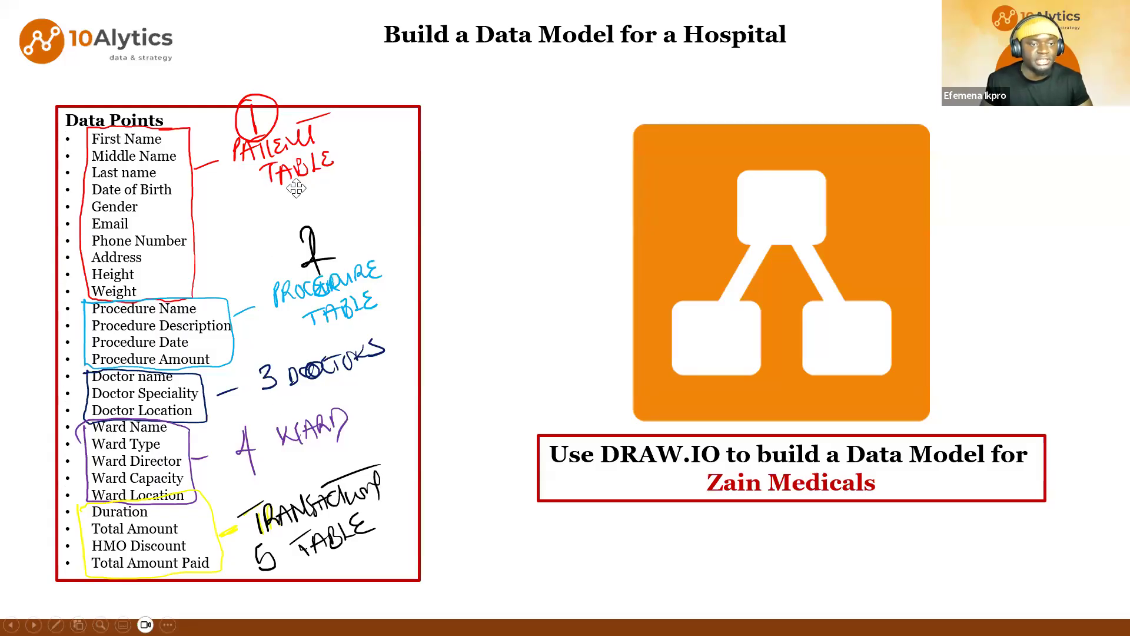
{"action": "key", "text": "alt+Tab"}
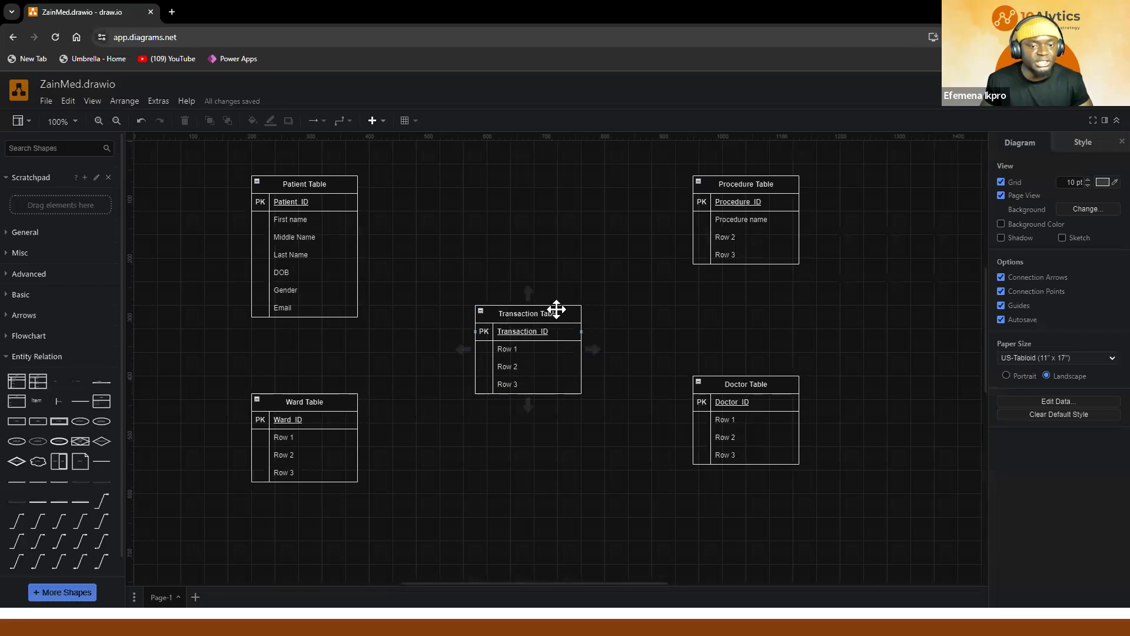
{"action": "key", "text": "alt+Tab"}
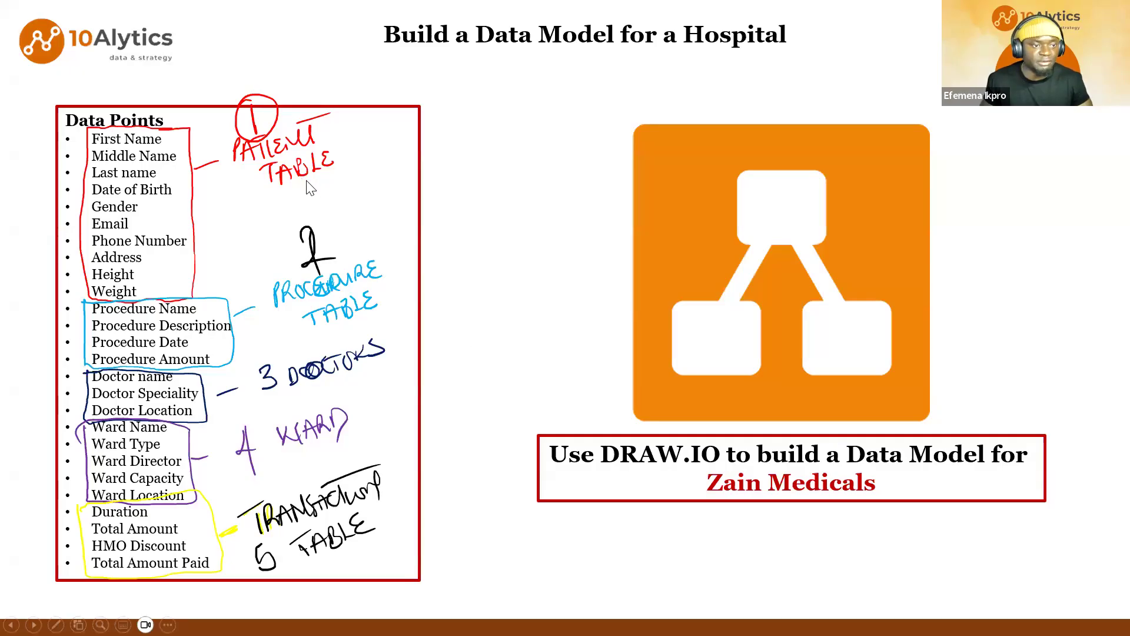
{"action": "key", "text": "alt+Tab"}
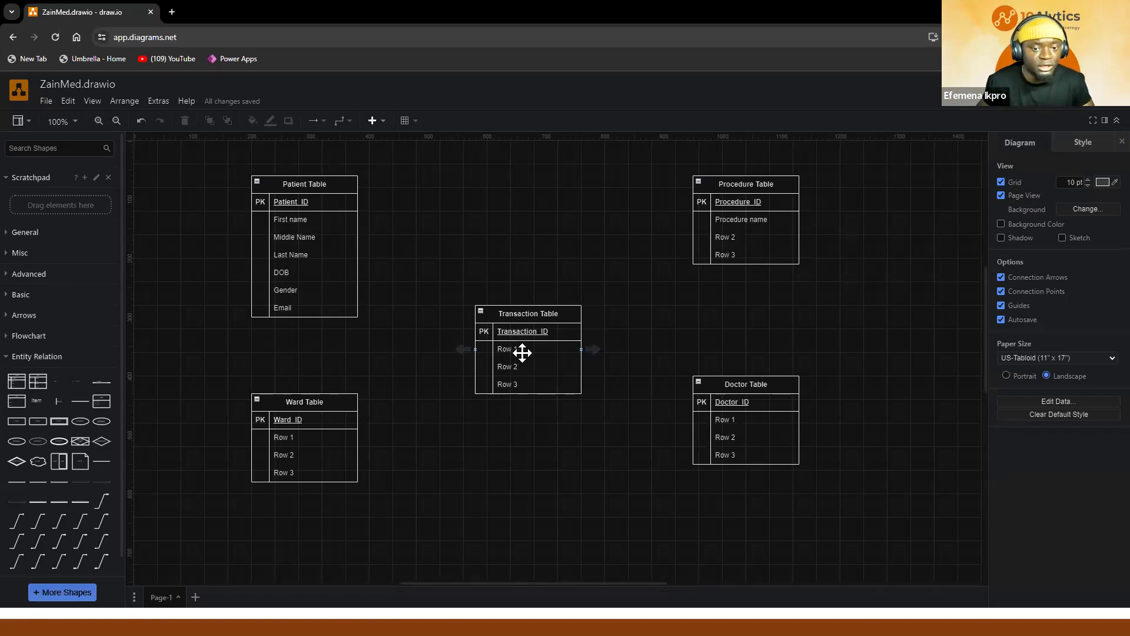
{"action": "double_click", "coordinate": [509, 349]}
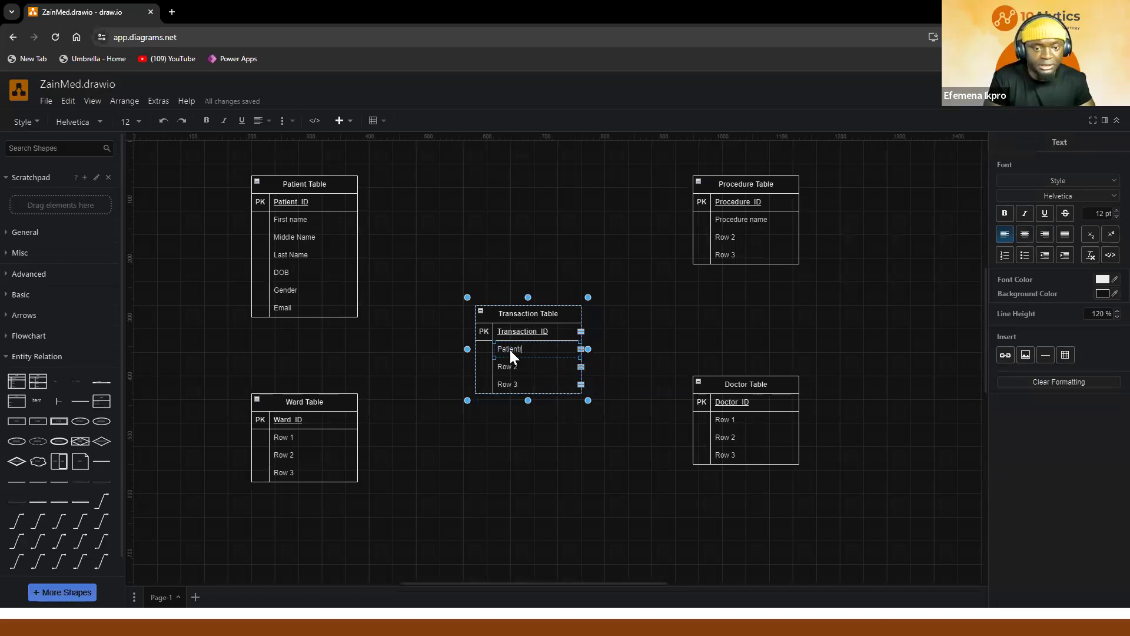
{"action": "type", "text": "Patient_"}
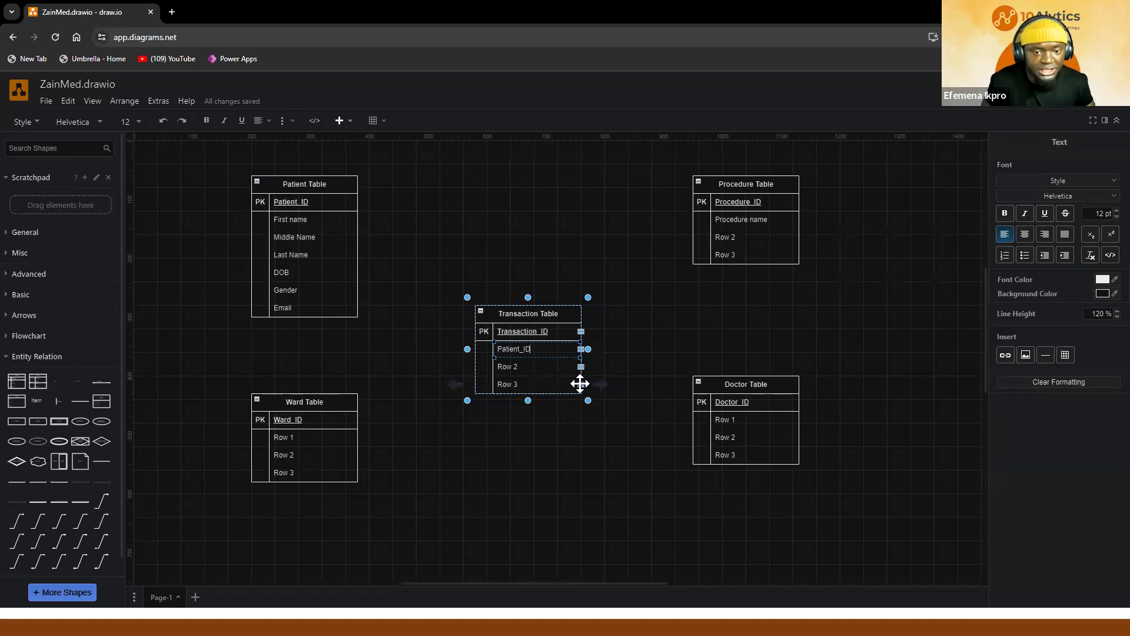
{"action": "type", "text": "ID"}
Rename Row 2 of the Transaction Table to Procedure_ID and Row 3 to Doctor_ID.
{"action": "left_click", "coordinate": [523, 370]}
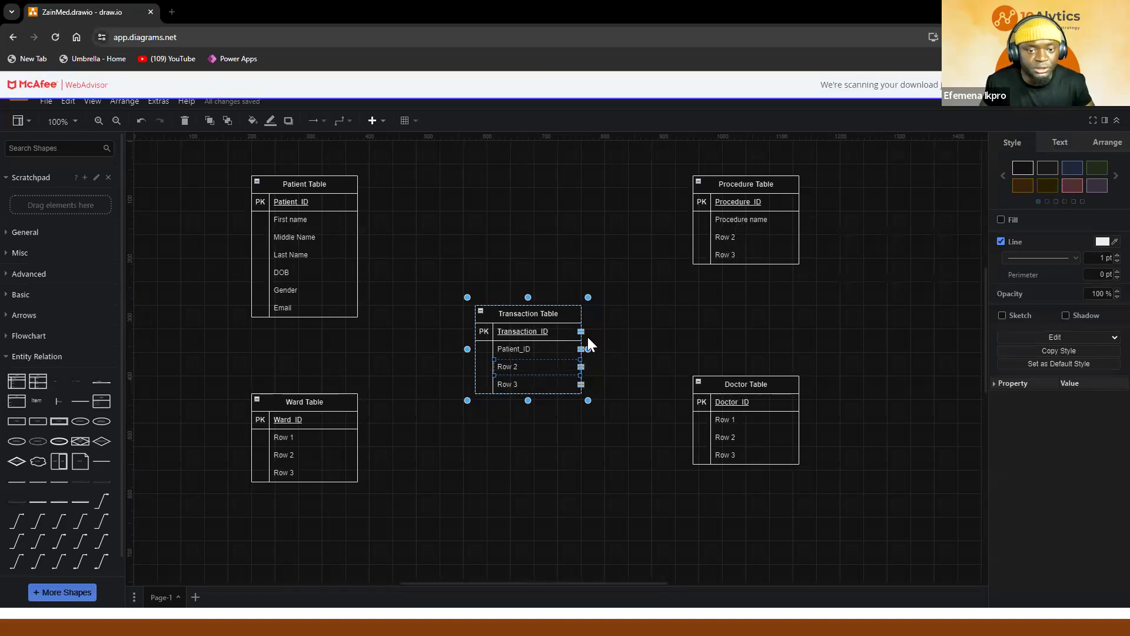
{"action": "double_click", "coordinate": [518, 365]}
{"action": "type", "text": "Procedure_ID"}
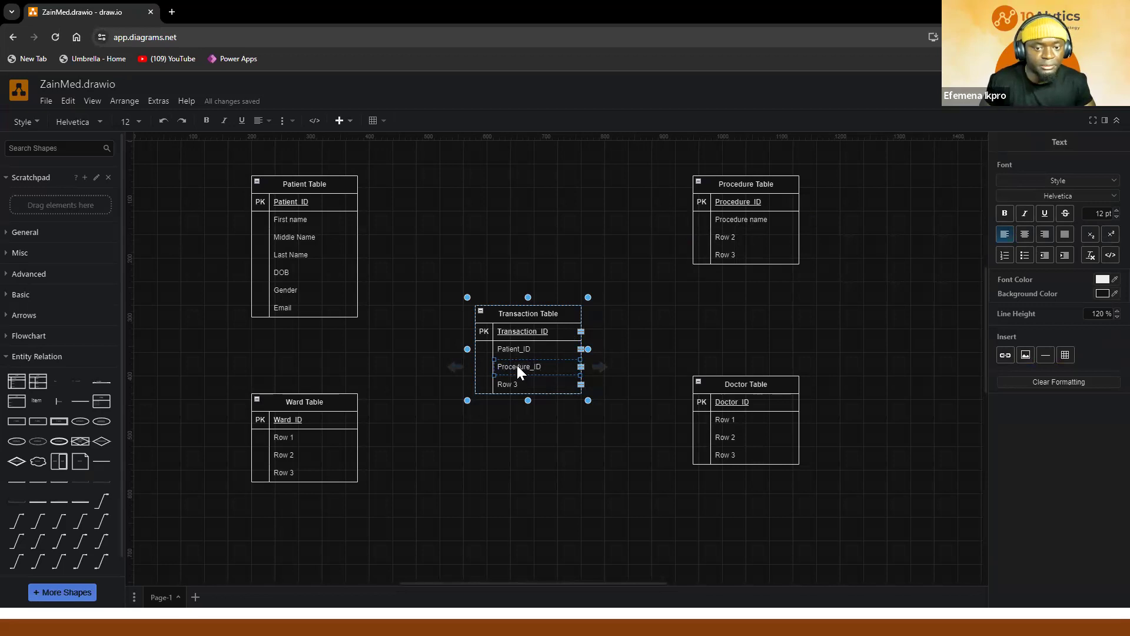
{"action": "left_click", "coordinate": [523, 384]}
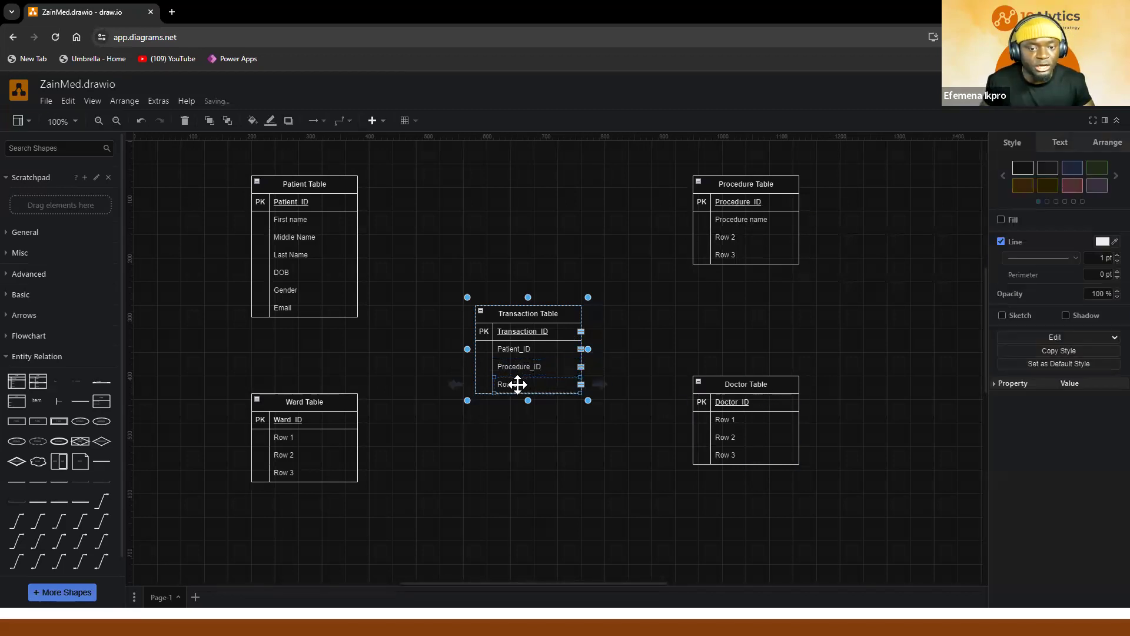
{"action": "double_click", "coordinate": [510, 382]}
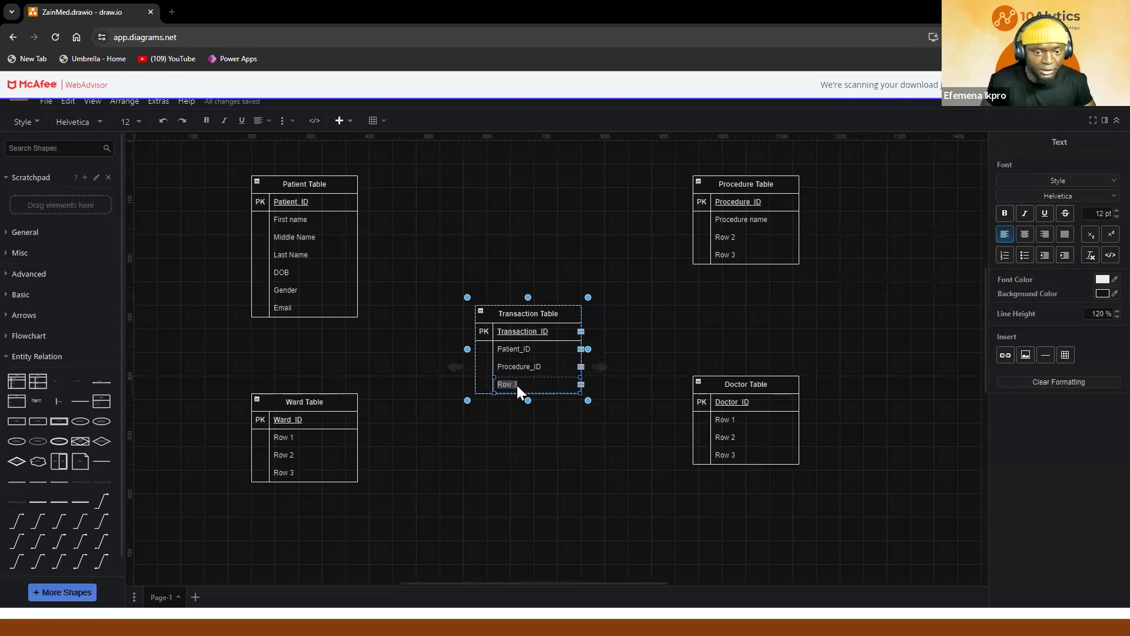
{"action": "left_click", "coordinate": [509, 383]}
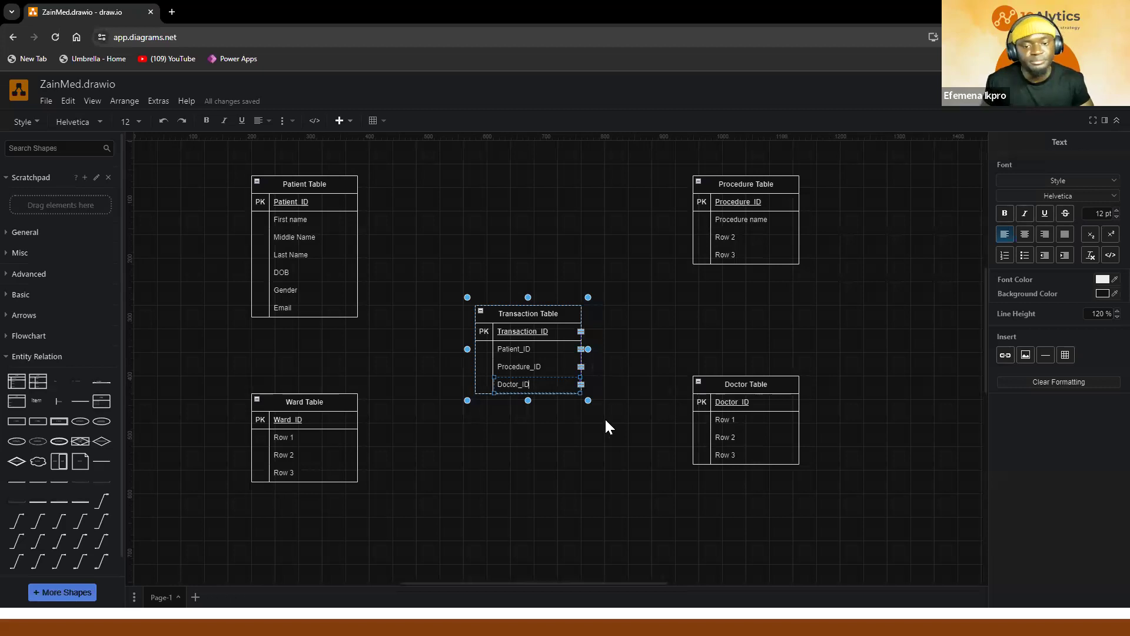
{"action": "left_click", "coordinate": [573, 407]}
Duplicate the Doctor_ID row in the Transaction Table and rename the copy to Ward_ID.
{"action": "left_click", "coordinate": [554, 388]}
{"action": "right_click", "coordinate": [545, 383]}
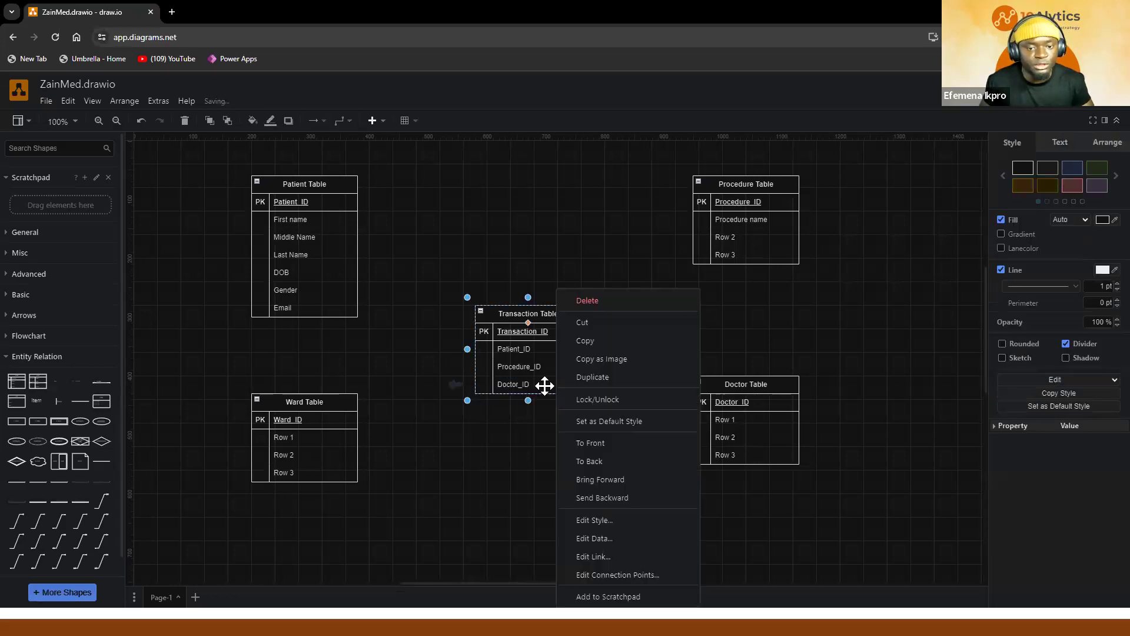
{"action": "left_click", "coordinate": [538, 385]}
{"action": "right_click", "coordinate": [539, 385]}
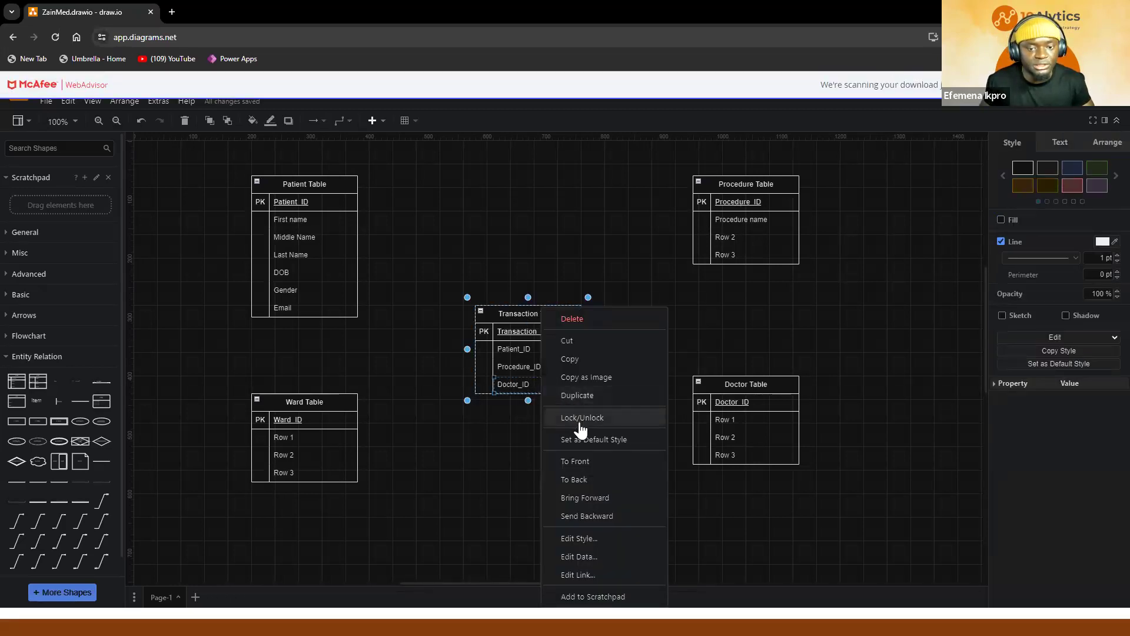
{"action": "left_click", "coordinate": [578, 395]}
{"action": "double_click", "coordinate": [518, 404]}
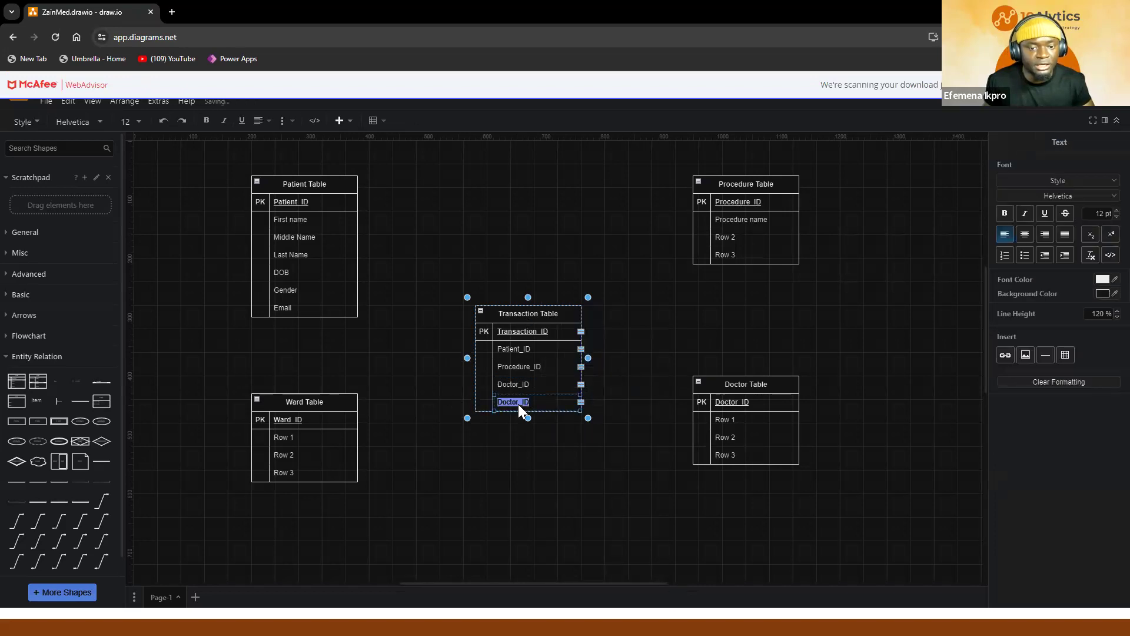
{"action": "type", "text": "War"}
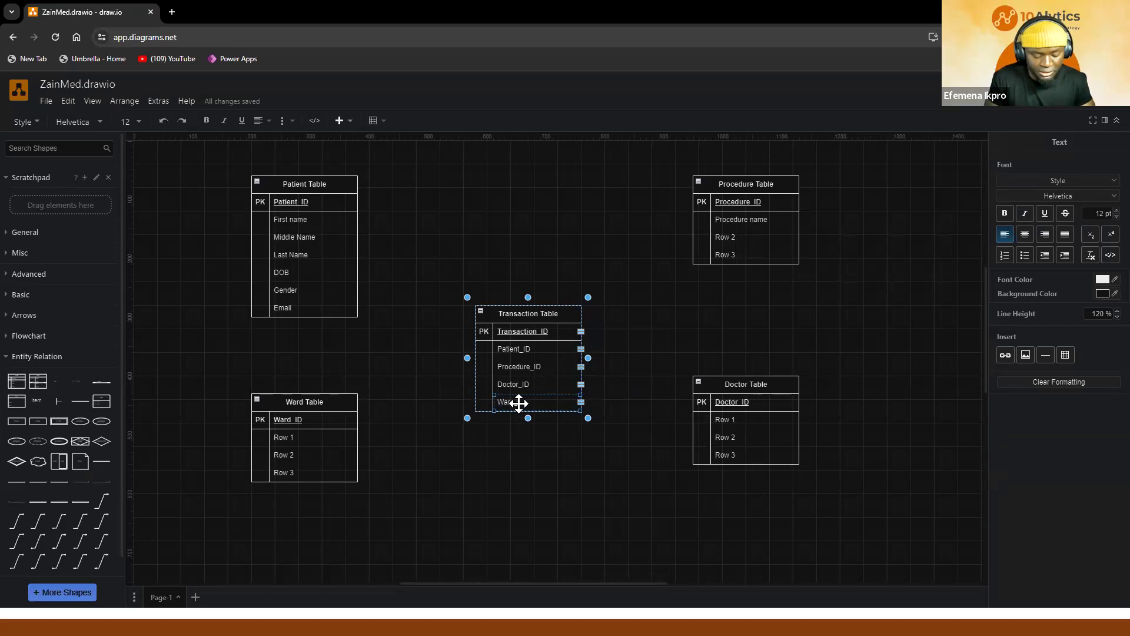
{"action": "left_click", "coordinate": [524, 426]}
Add three more rows to the Transaction Table by duplicating the Ward_ID row.
{"action": "left_click", "coordinate": [536, 401]}
{"action": "right_click", "coordinate": [535, 401]}
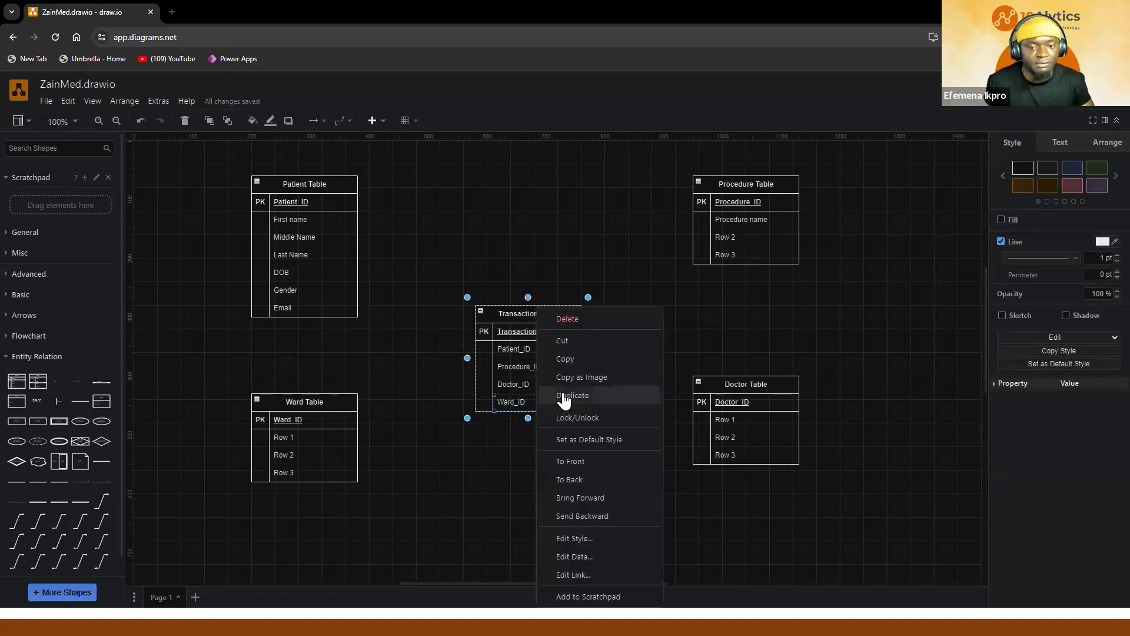
{"action": "left_click", "coordinate": [560, 398]}
{"action": "right_click", "coordinate": [532, 418]}
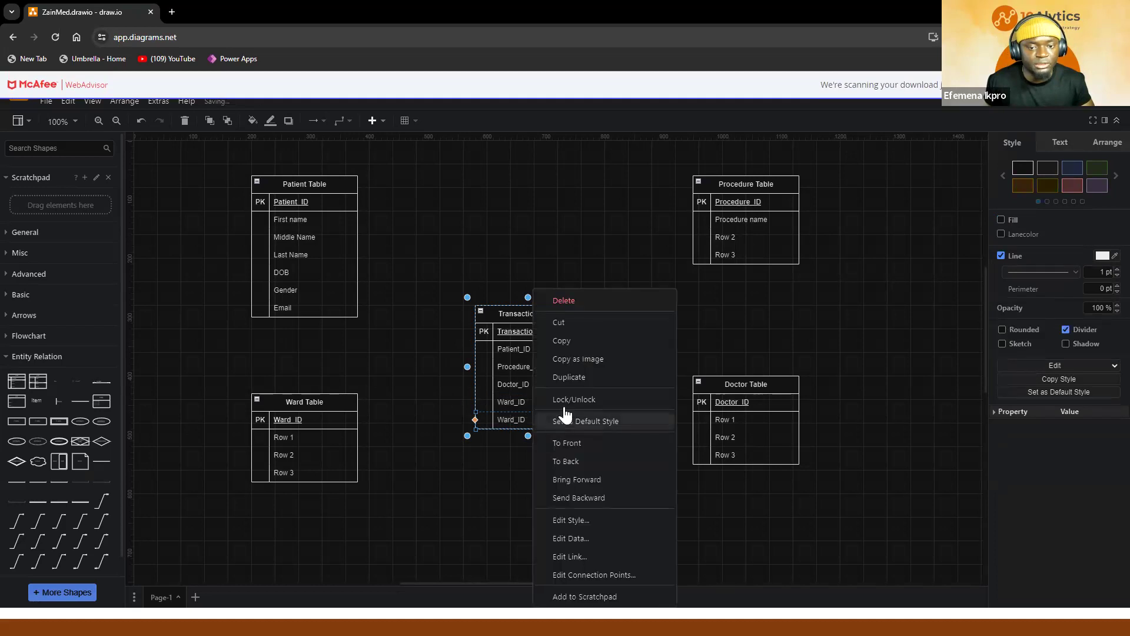
{"action": "left_click", "coordinate": [571, 378]}
{"action": "right_click", "coordinate": [535, 436]}
{"action": "left_click", "coordinate": [572, 378]}
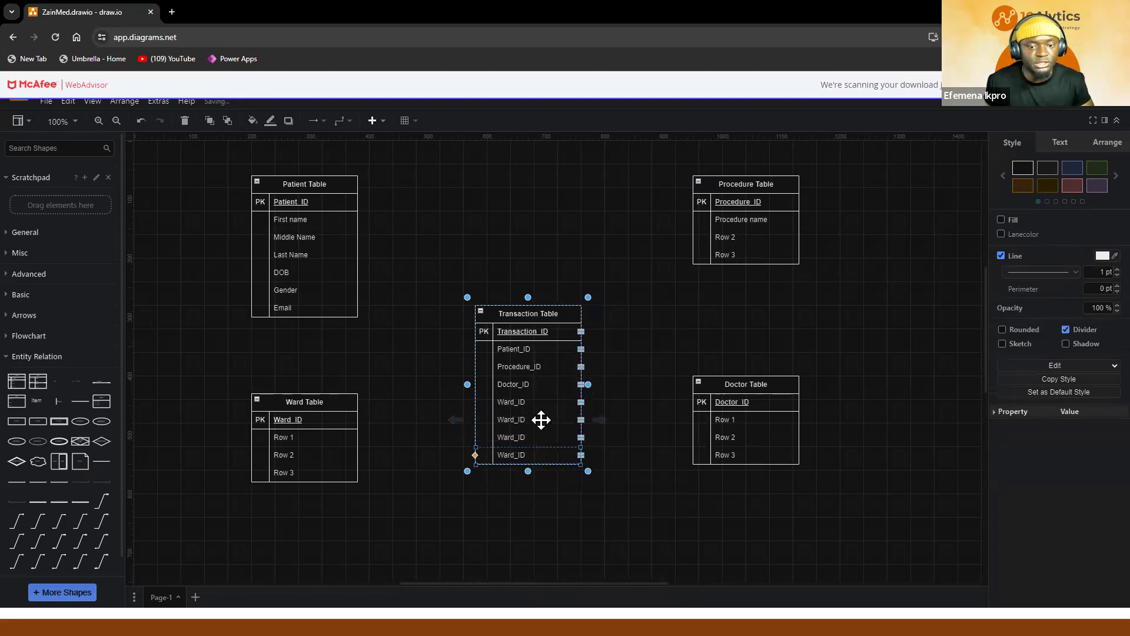
Check the transaction data points on the slide and rename the second Ward_ID row of the Transaction Table to Duration.
{"action": "key", "text": "alt+Tab"}
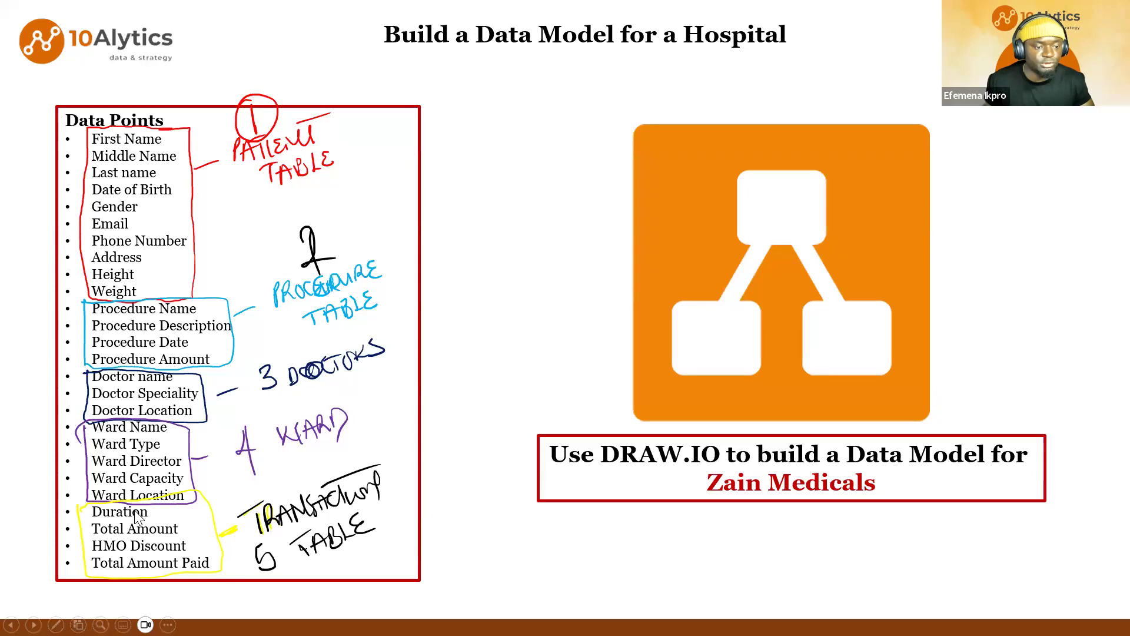
{"action": "key", "text": "alt+Tab"}
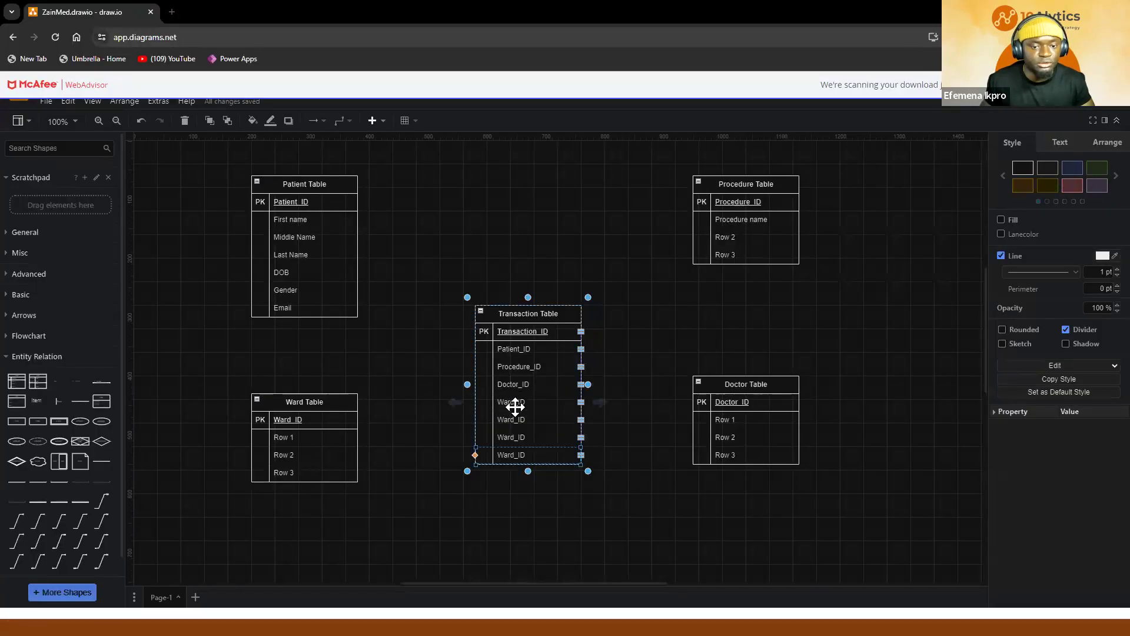
{"action": "double_click", "coordinate": [511, 419]}
{"action": "type", "text": "Duration"}
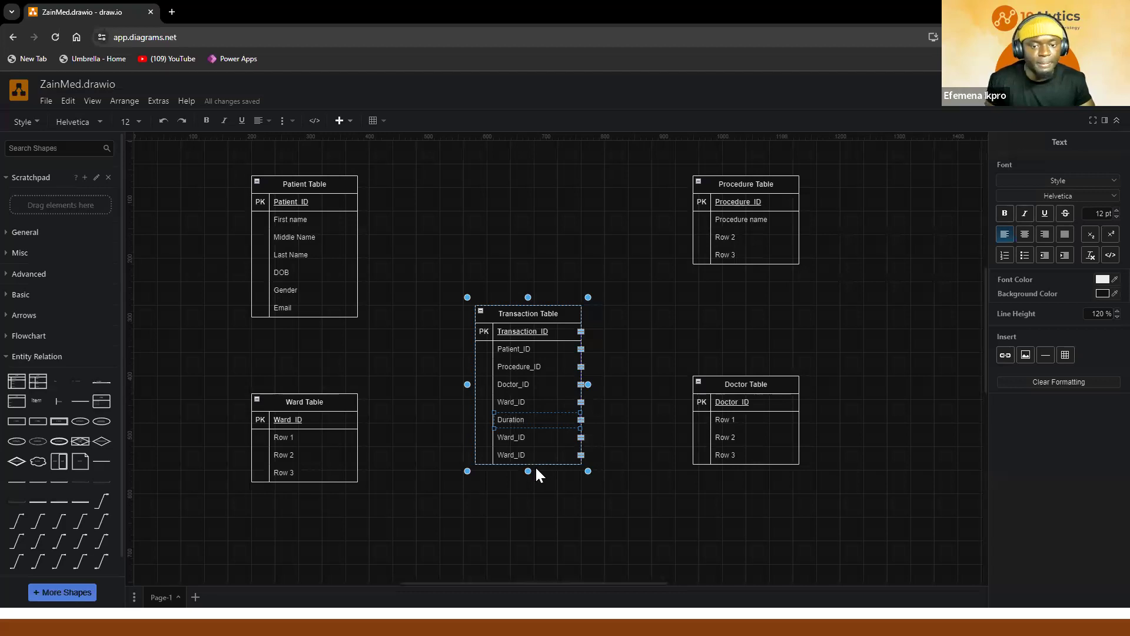
Consult the slide for the next transaction data point and rename the row below Duration to Total Amt.
{"action": "key", "text": "alt+Tab"}
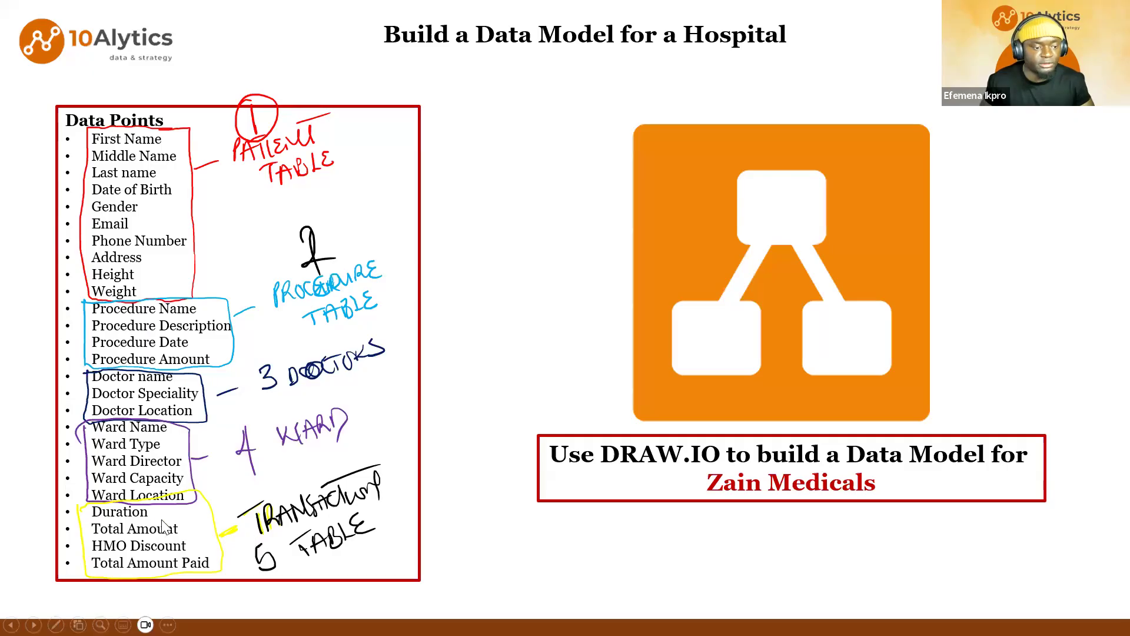
{"action": "key", "text": "alt+Tab"}
{"action": "double_click", "coordinate": [510, 438]}
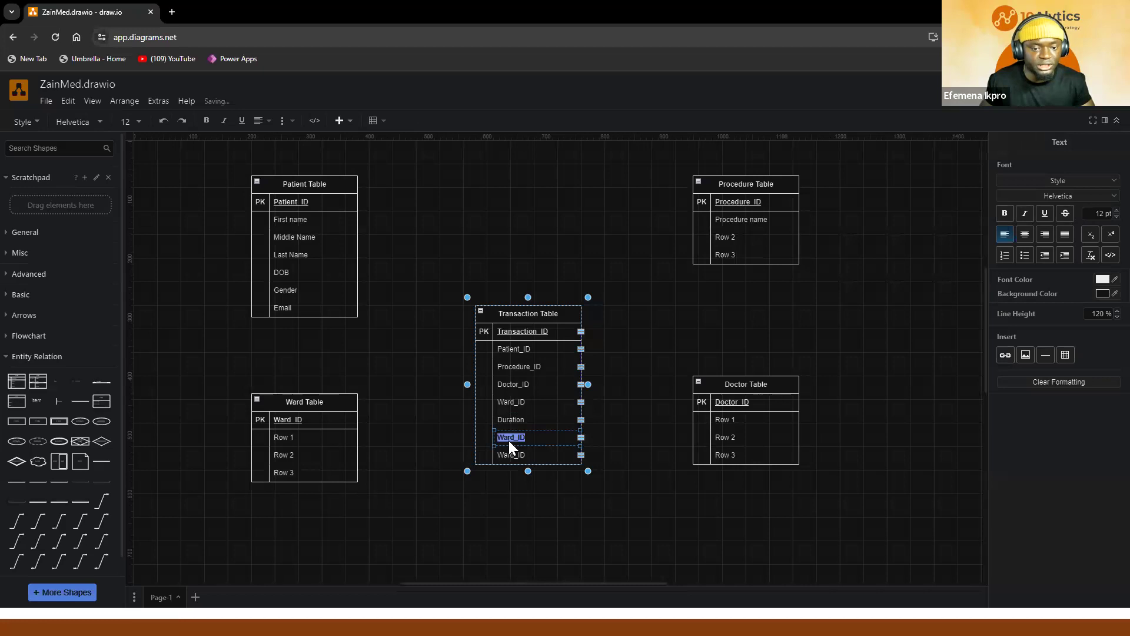
{"action": "type", "text": "Total"}
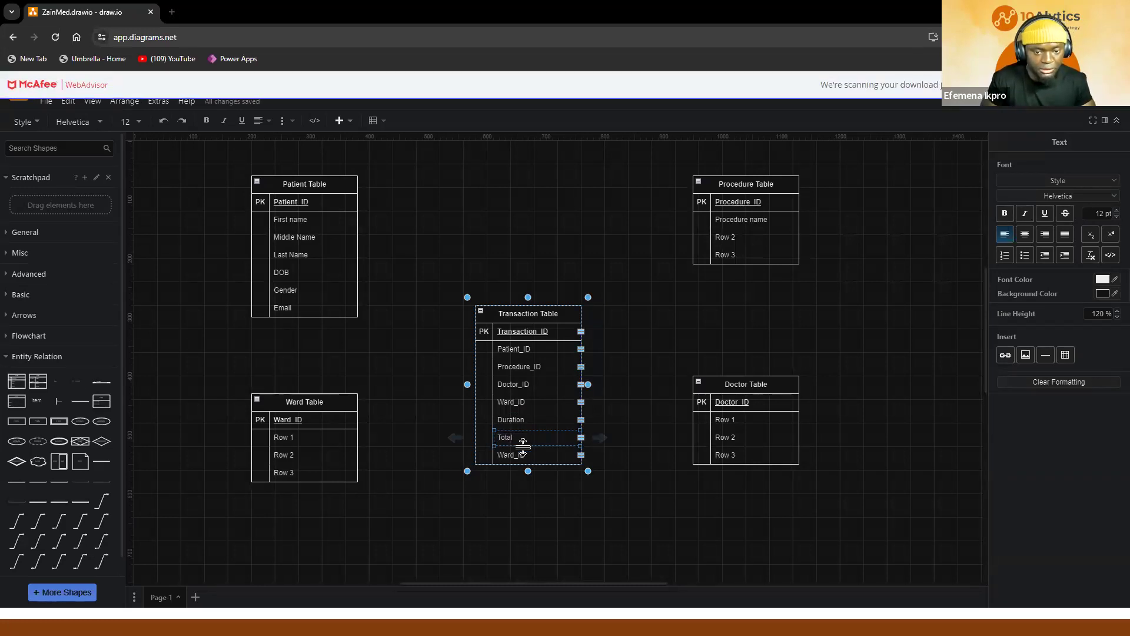
{"action": "left_click", "coordinate": [523, 442]}
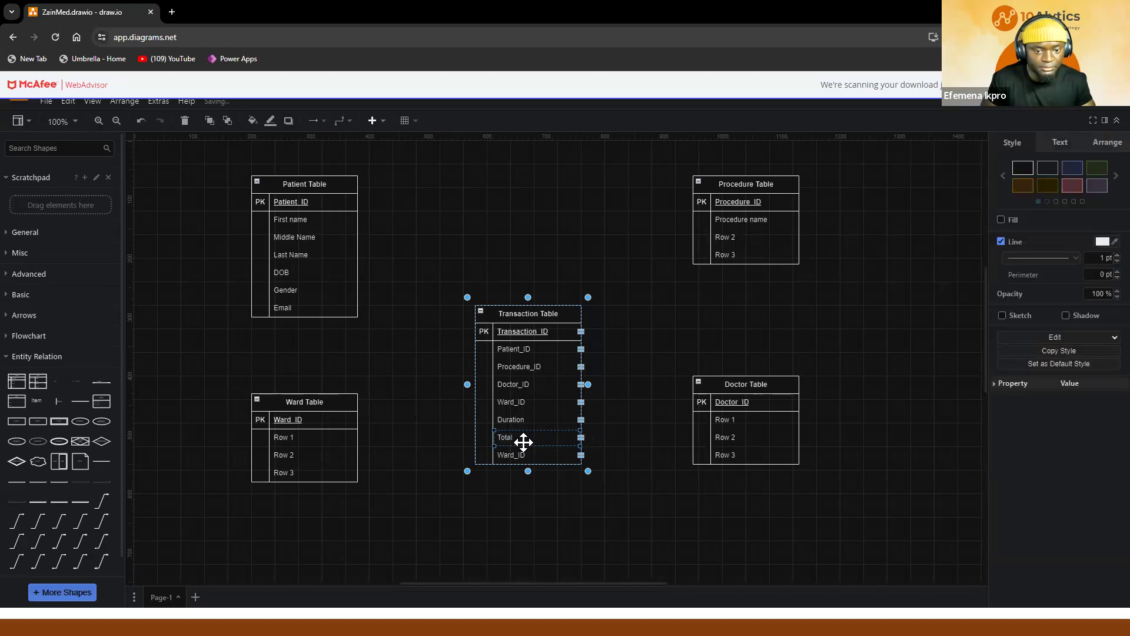
{"action": "double_click", "coordinate": [525, 438]}
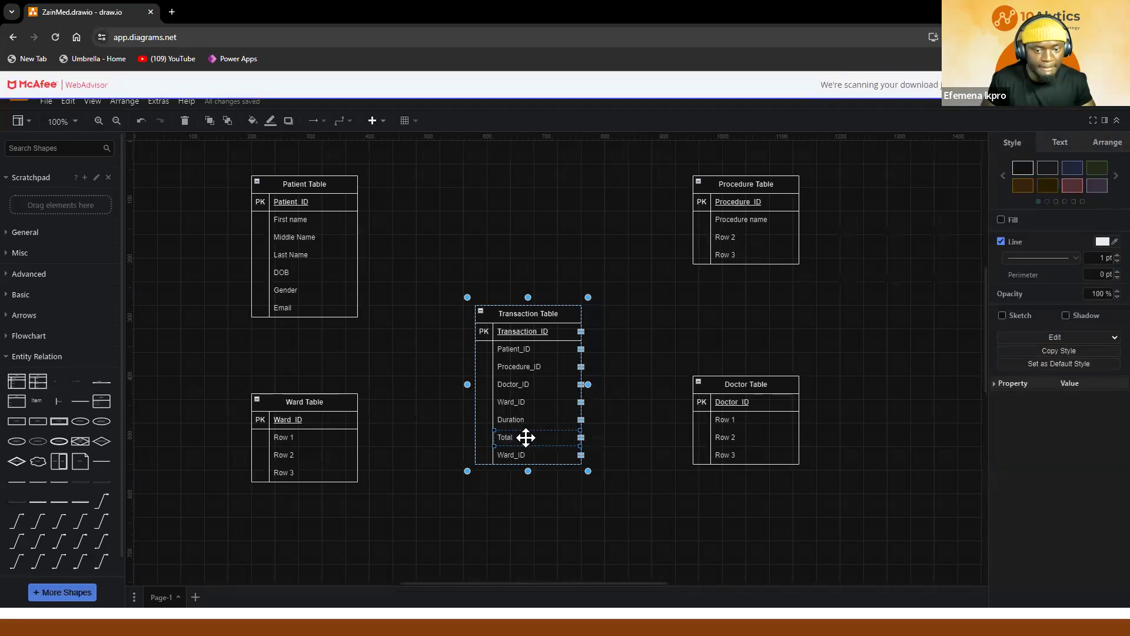
{"action": "type", "text": "T"}
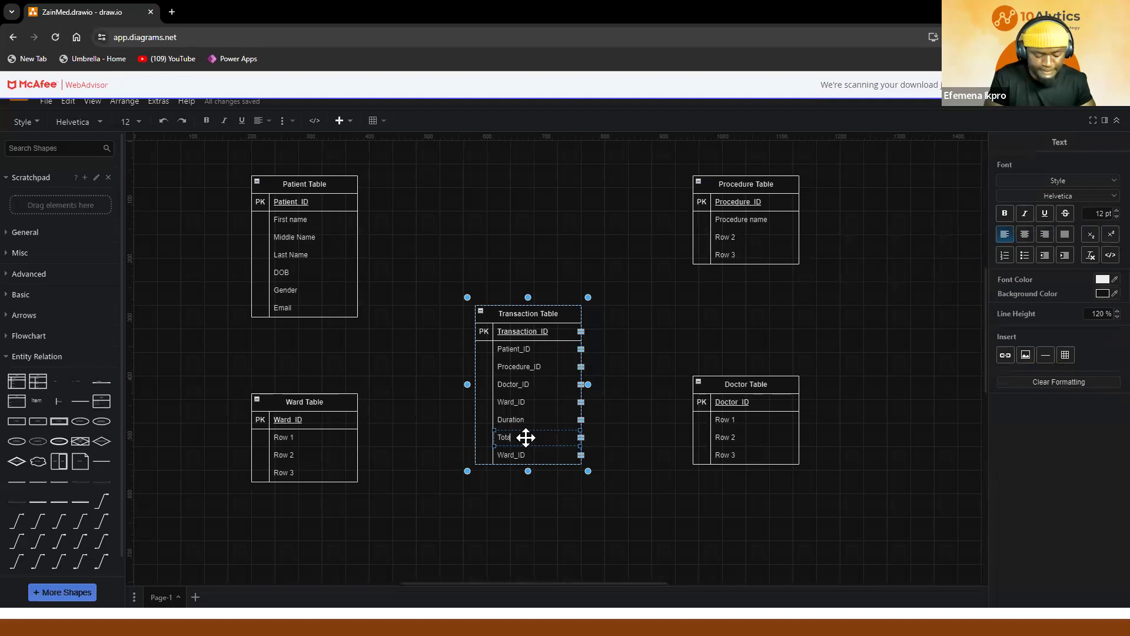
{"action": "key", "text": "alt+Tab"}
{"action": "key", "text": "alt+Tab"}
Consult the slide again and rename the last Ward_ID row of the Transaction Table to HMO Discount.
{"action": "key", "text": "alt+Tab"}
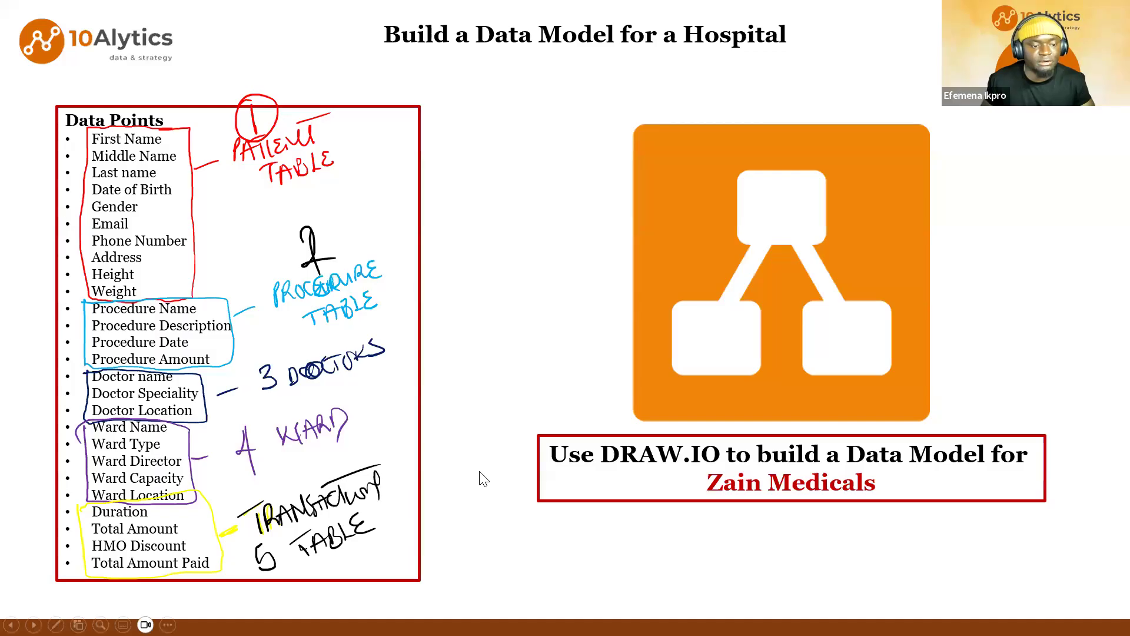
{"action": "key", "text": "alt+Tab"}
{"action": "left_click", "coordinate": [513, 459]}
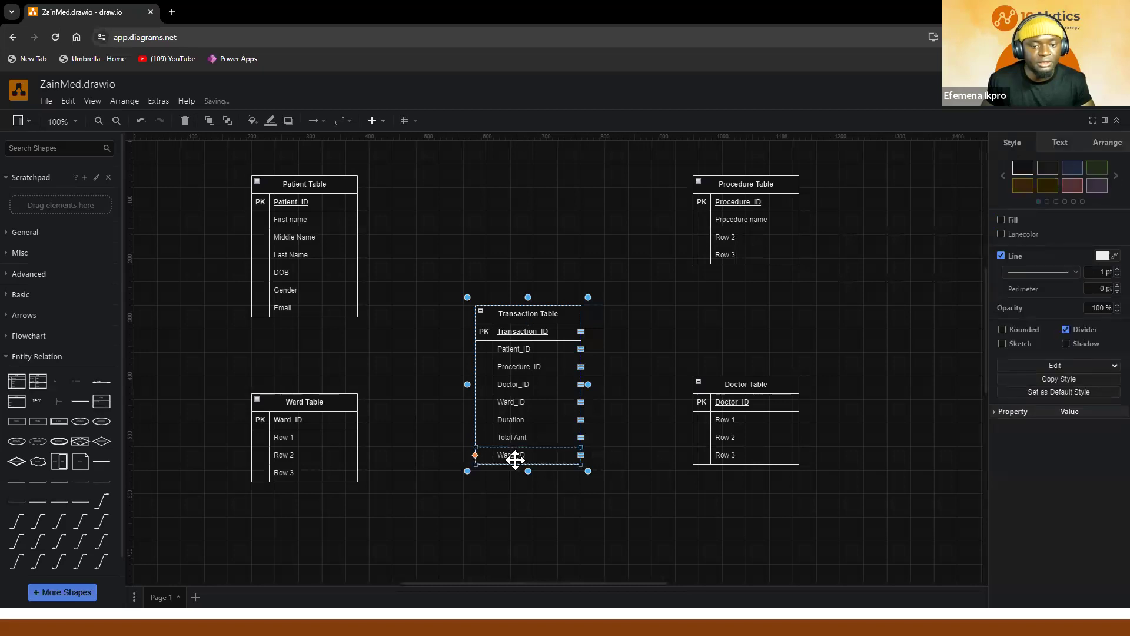
{"action": "double_click", "coordinate": [515, 459]}
{"action": "type", "text": "HM"}
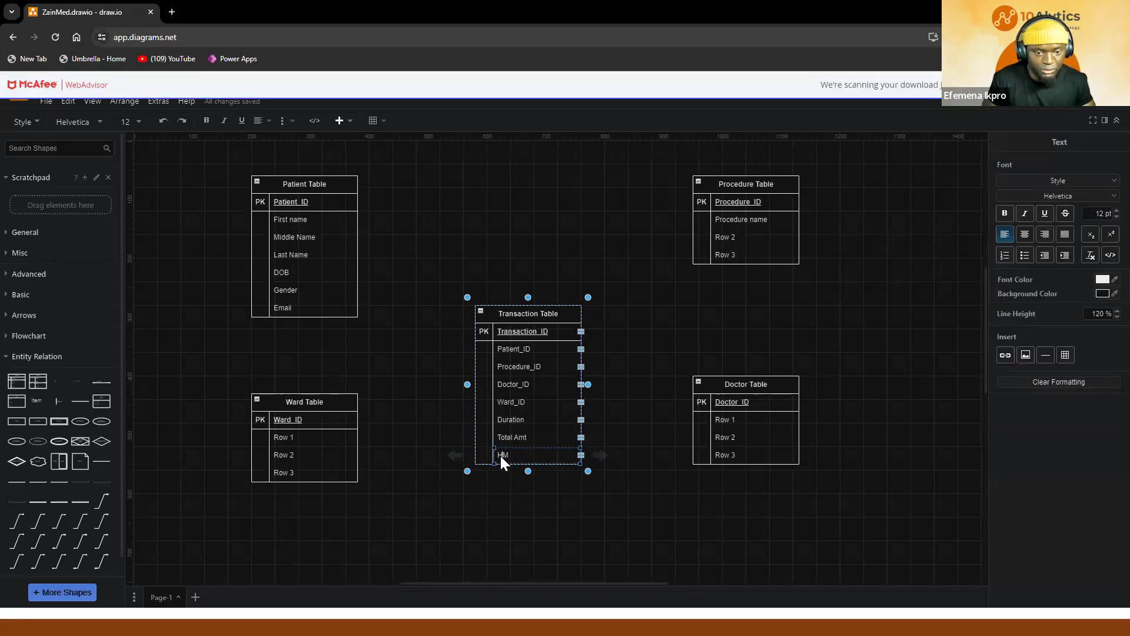
{"action": "type", "text": "O D"}
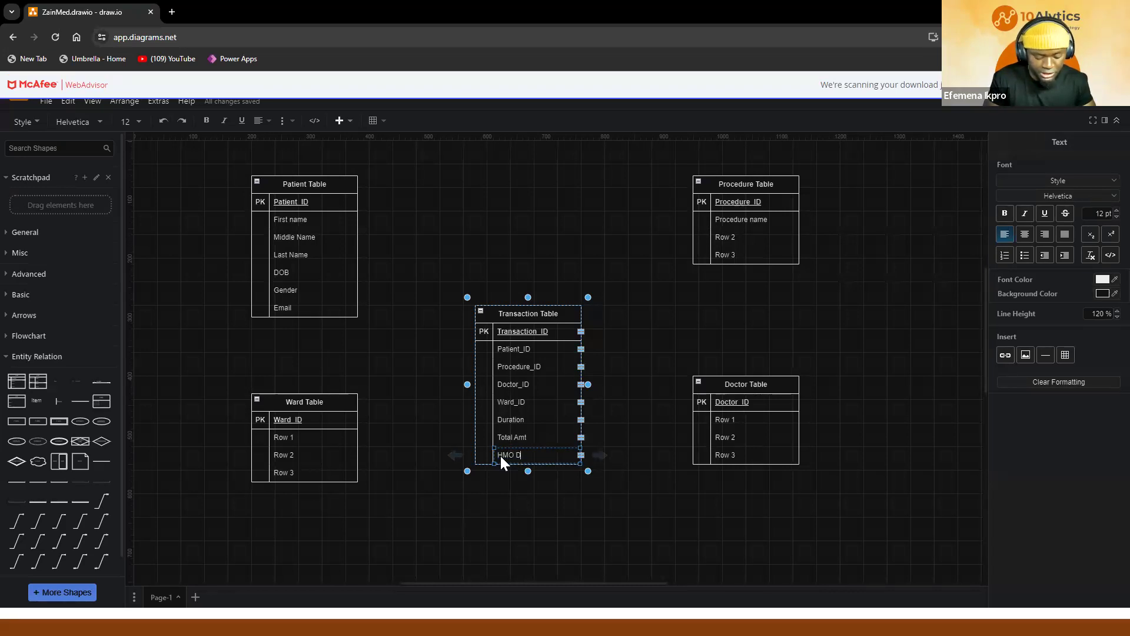
{"action": "type", "text": "isc"}
{"action": "type", "text": "our"}
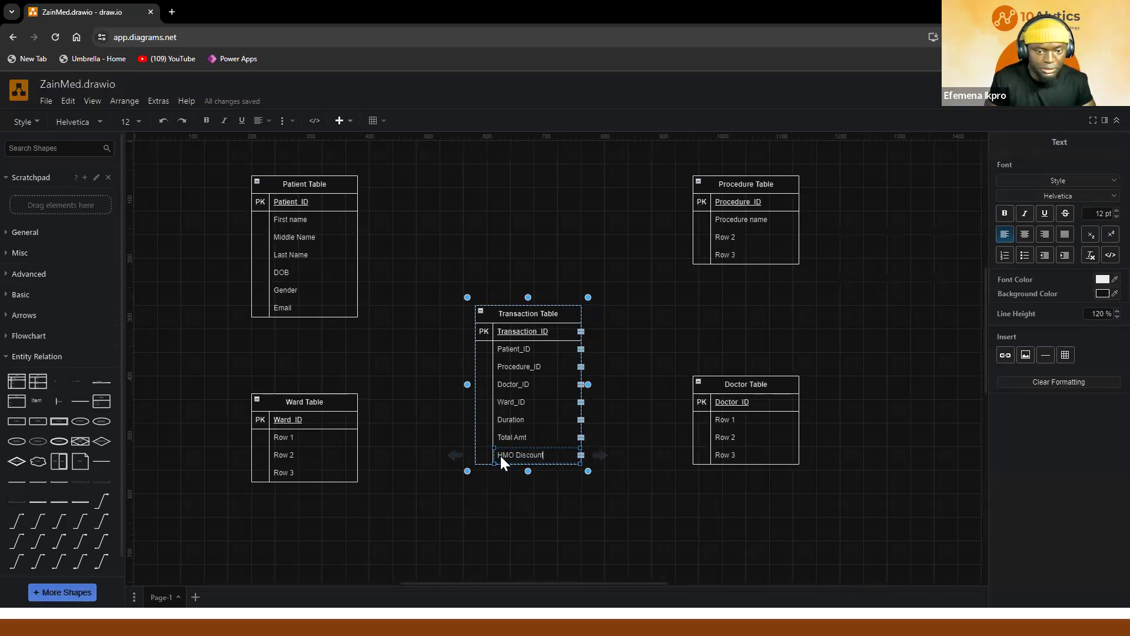
{"action": "left_click", "coordinate": [517, 500]}
Duplicate the HMO Discount row of the Transaction Table and rename the new row to Total Amt Paid.
{"action": "right_click", "coordinate": [520, 458]}
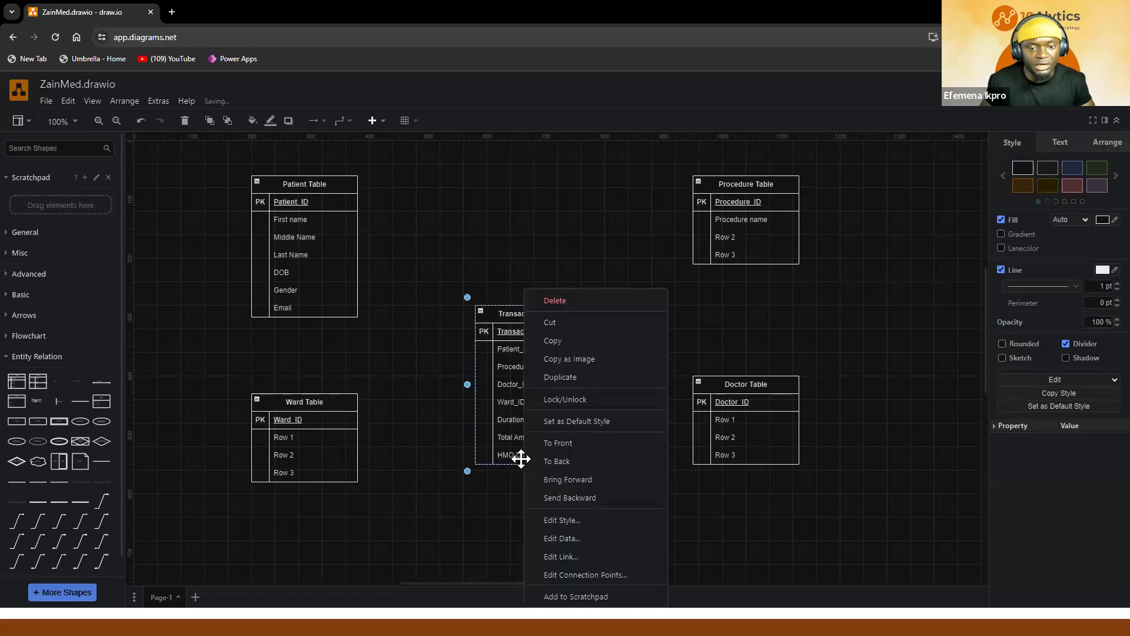
{"action": "left_click", "coordinate": [521, 458]}
{"action": "right_click", "coordinate": [520, 457]}
{"action": "left_click", "coordinate": [556, 395]}
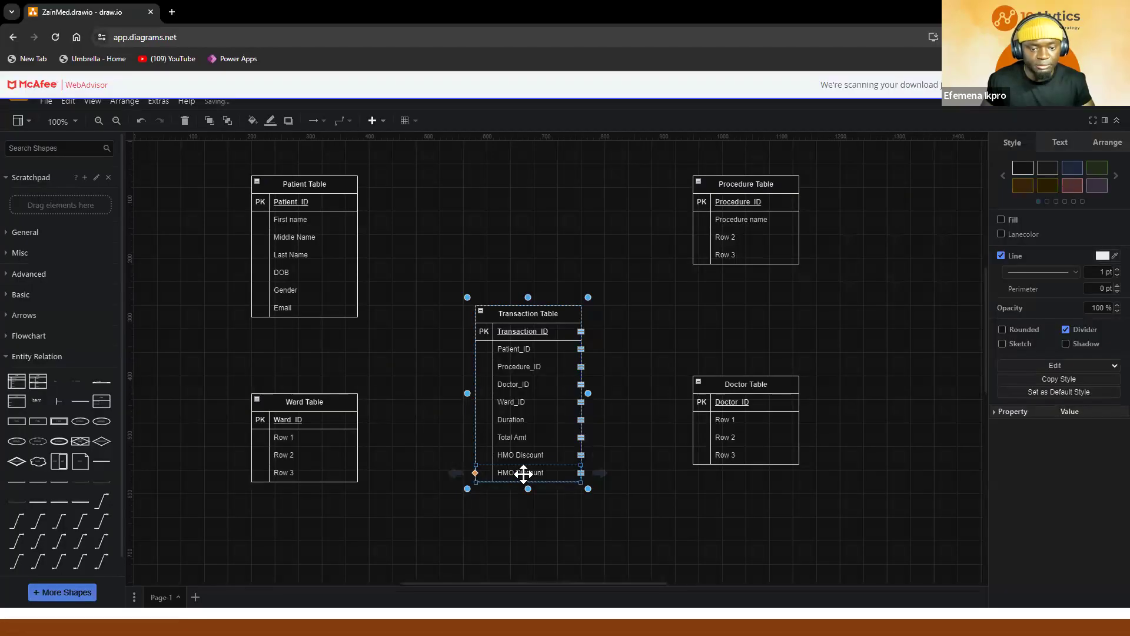
{"action": "double_click", "coordinate": [523, 473]}
{"action": "type", "text": "Total Amt Pa"}
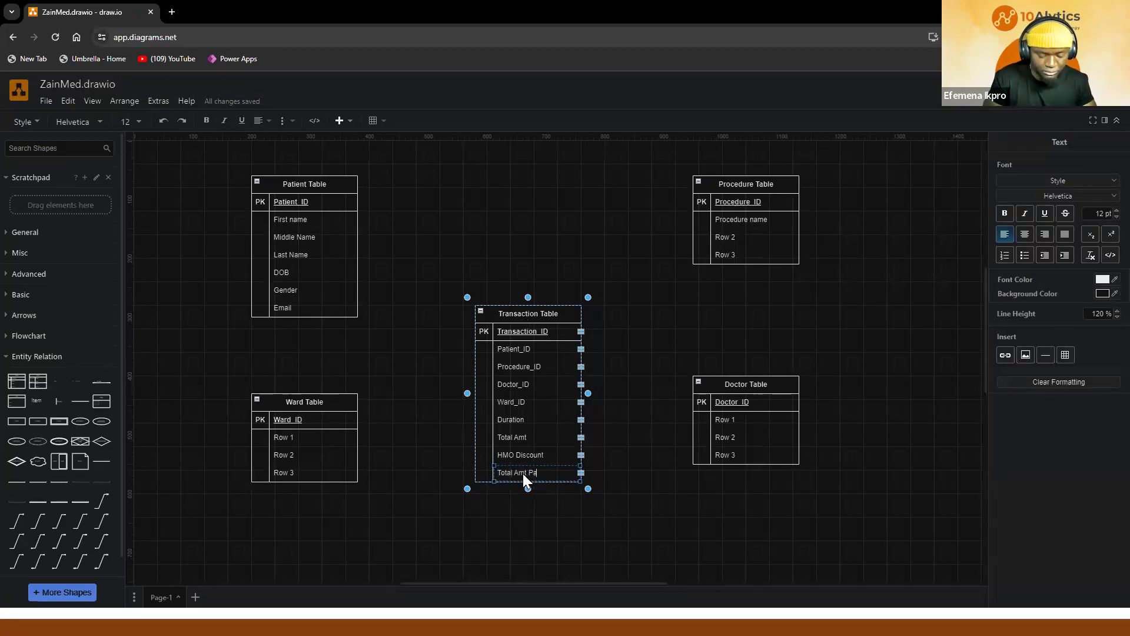
{"action": "left_click", "coordinate": [525, 507]}
Label the Patient_ID and Procedure_ID rows of the Transaction Table with FK in the key column.
{"action": "left_click", "coordinate": [486, 354]}
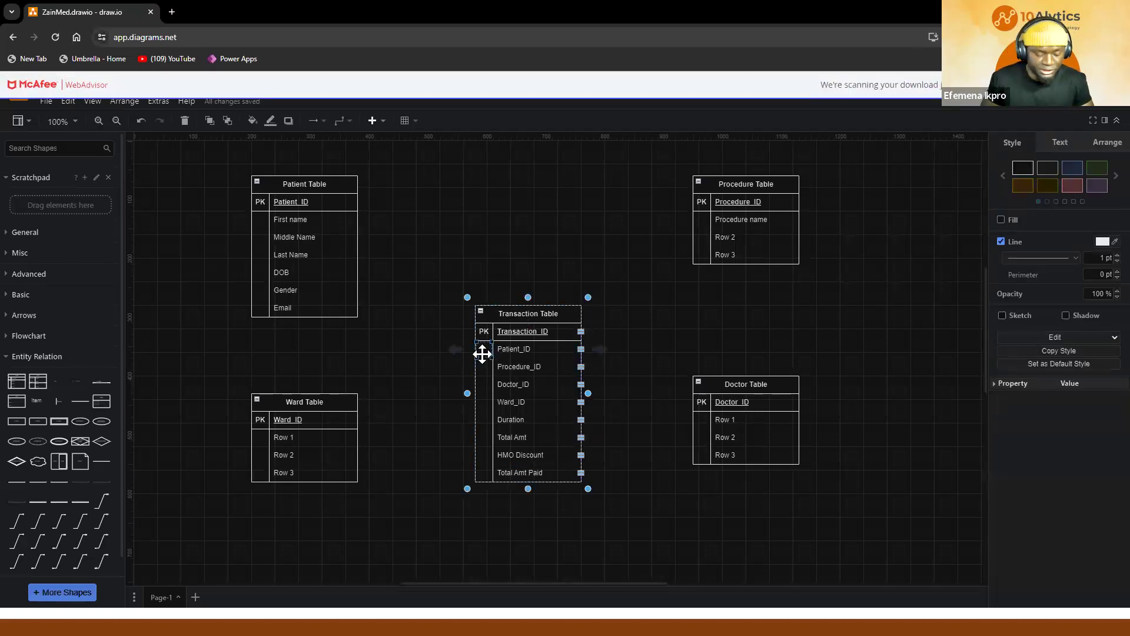
{"action": "double_click", "coordinate": [483, 353]}
{"action": "type", "text": "FK"}
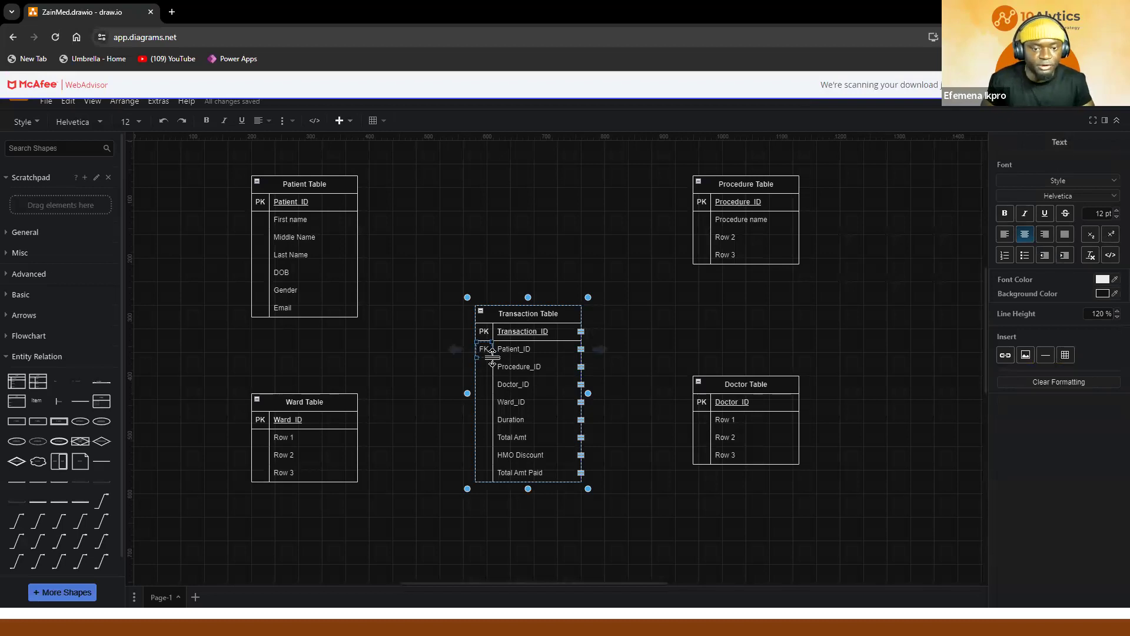
{"action": "left_click", "coordinate": [484, 366]}
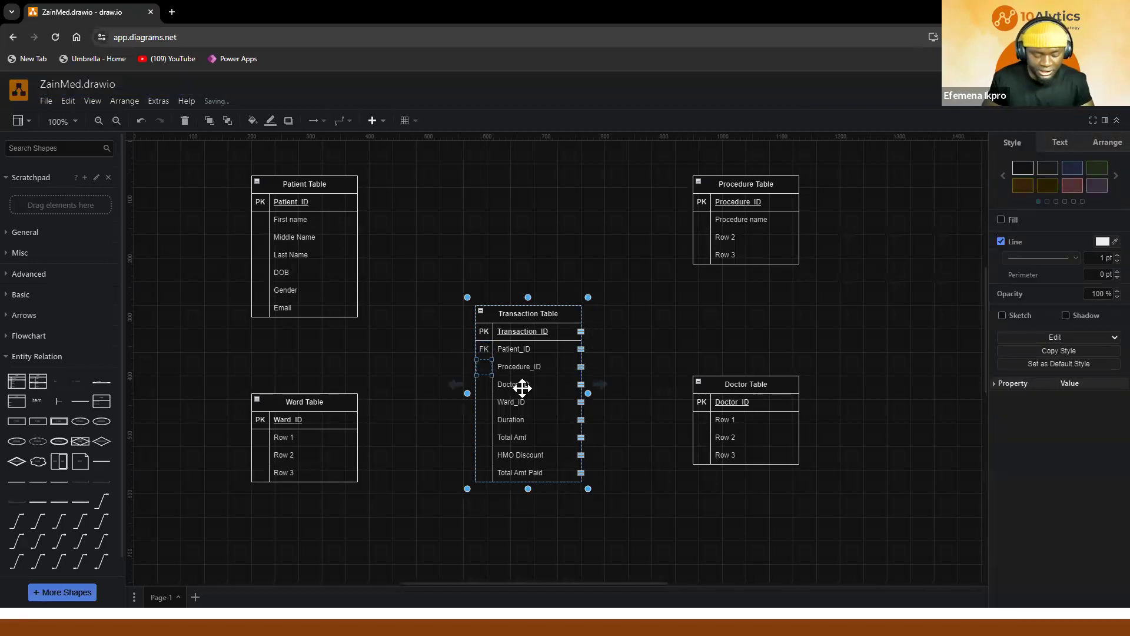
{"action": "type", "text": "F"}
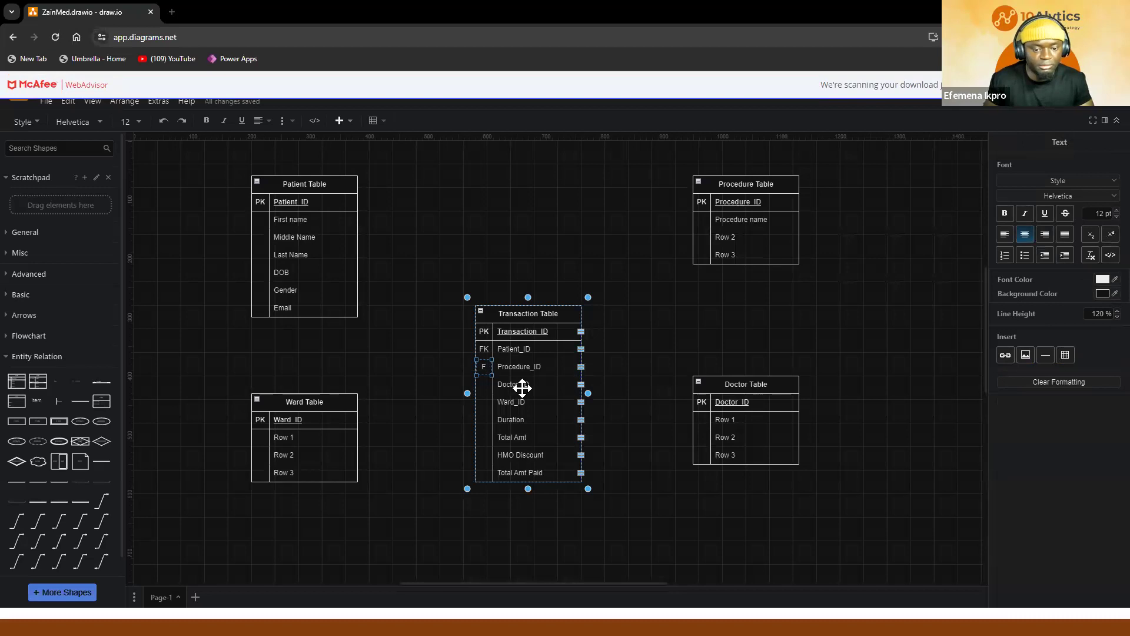
{"action": "double_click", "coordinate": [486, 369]}
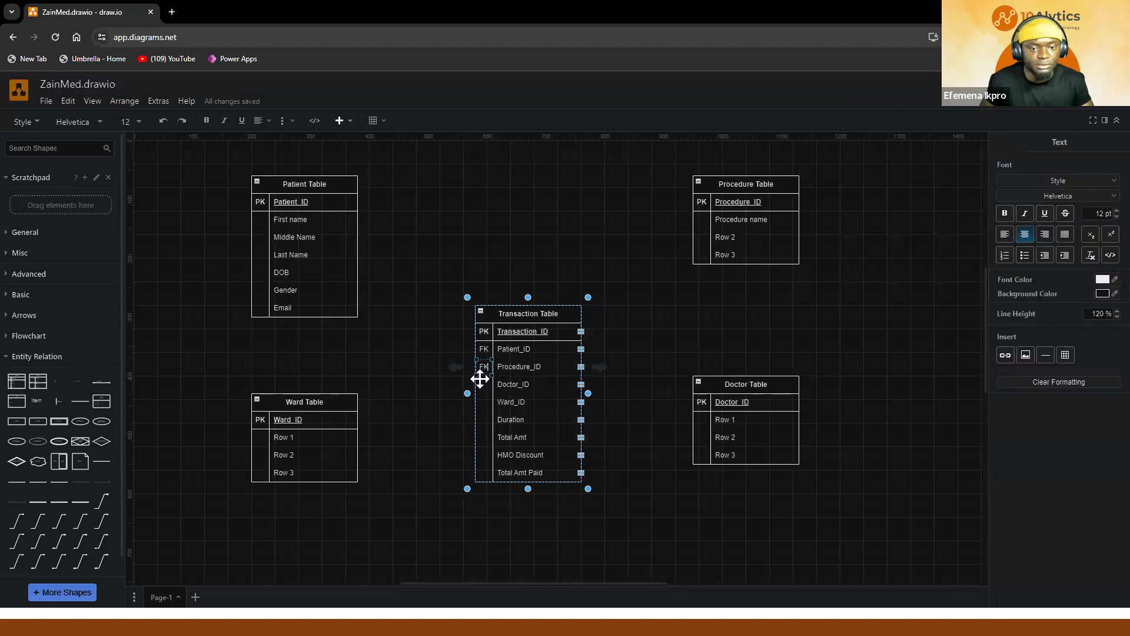
Label the Doctor_ID row of the Transaction Table with FK in the key column.
{"action": "left_click", "coordinate": [482, 381]}
{"action": "double_click", "coordinate": [482, 381]}
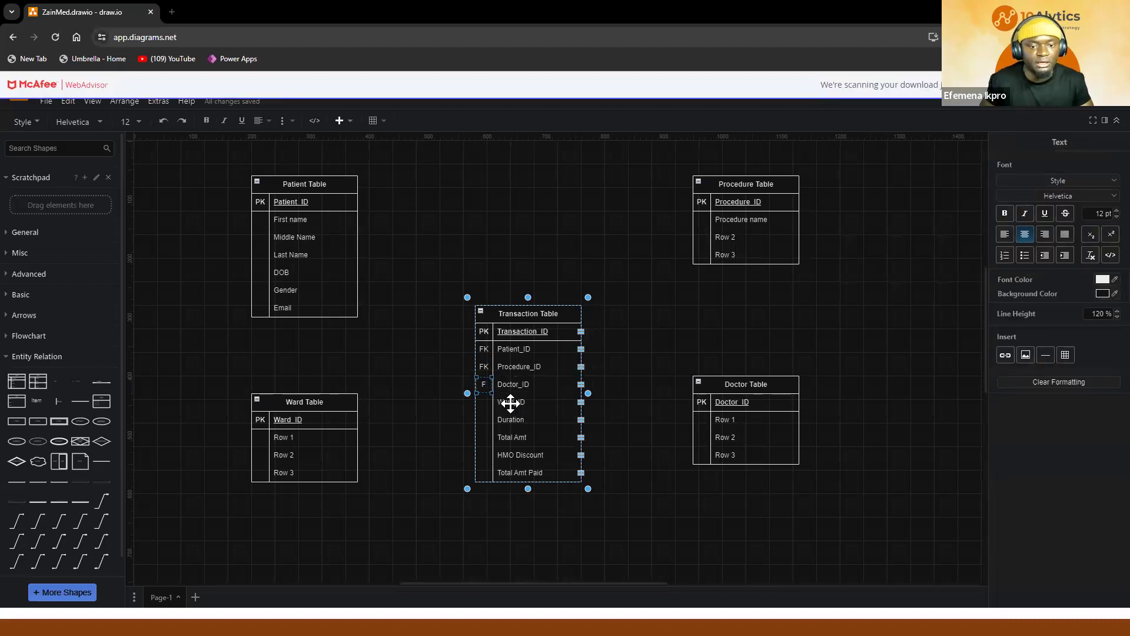
{"action": "key", "text": "Escape"}
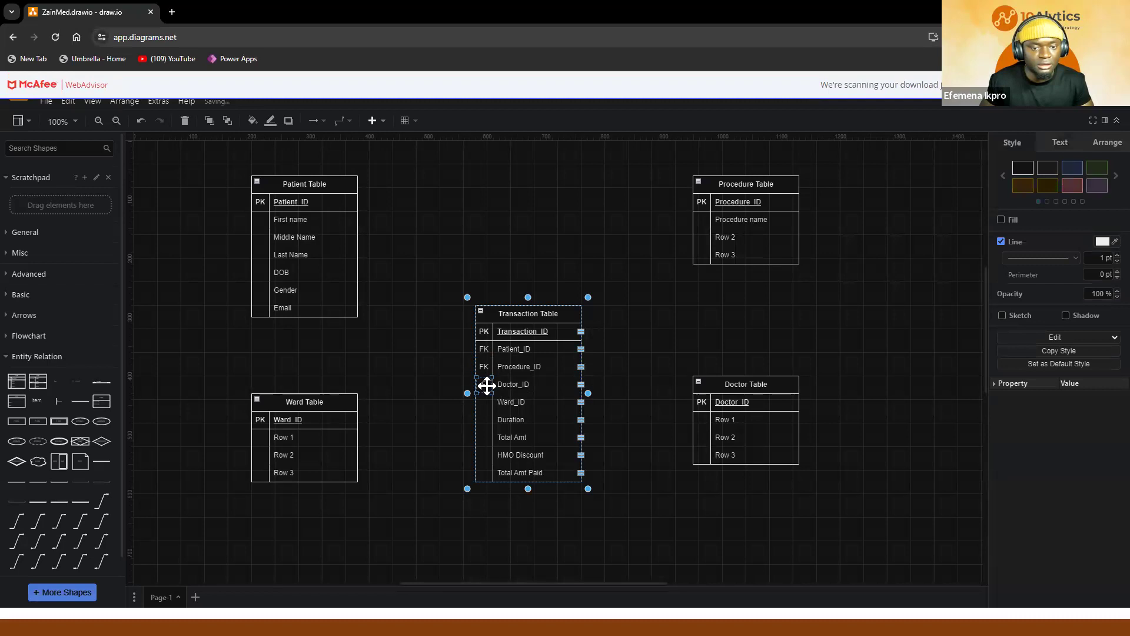
{"action": "double_click", "coordinate": [486, 384]}
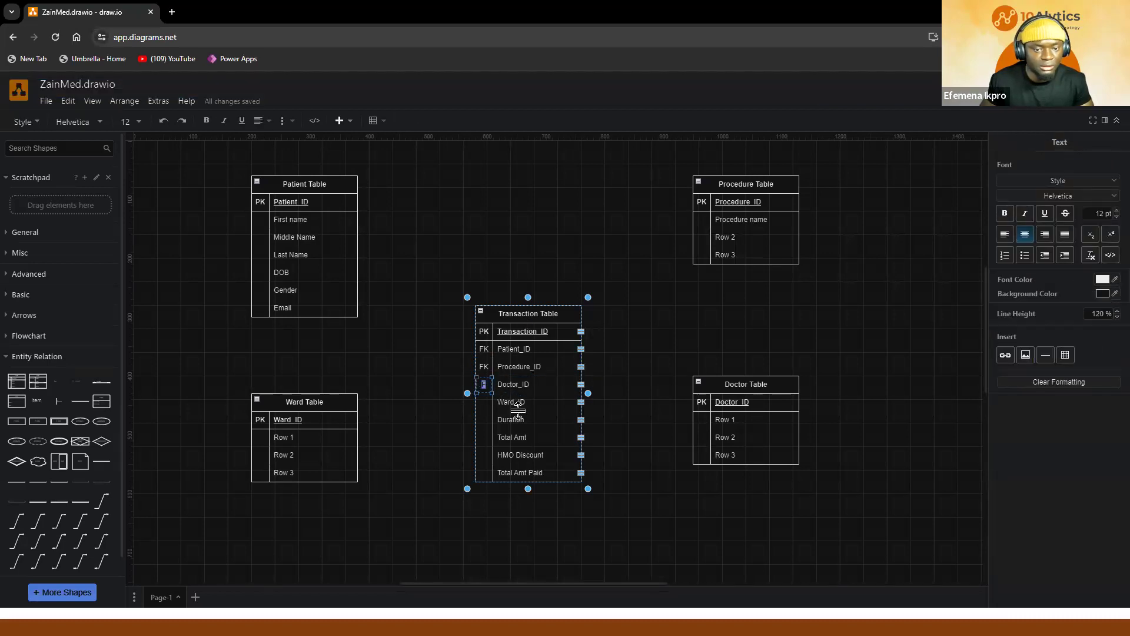
Label the Ward_ID row of the Transaction Table with FK in the key column.
{"action": "left_click", "coordinate": [486, 402]}
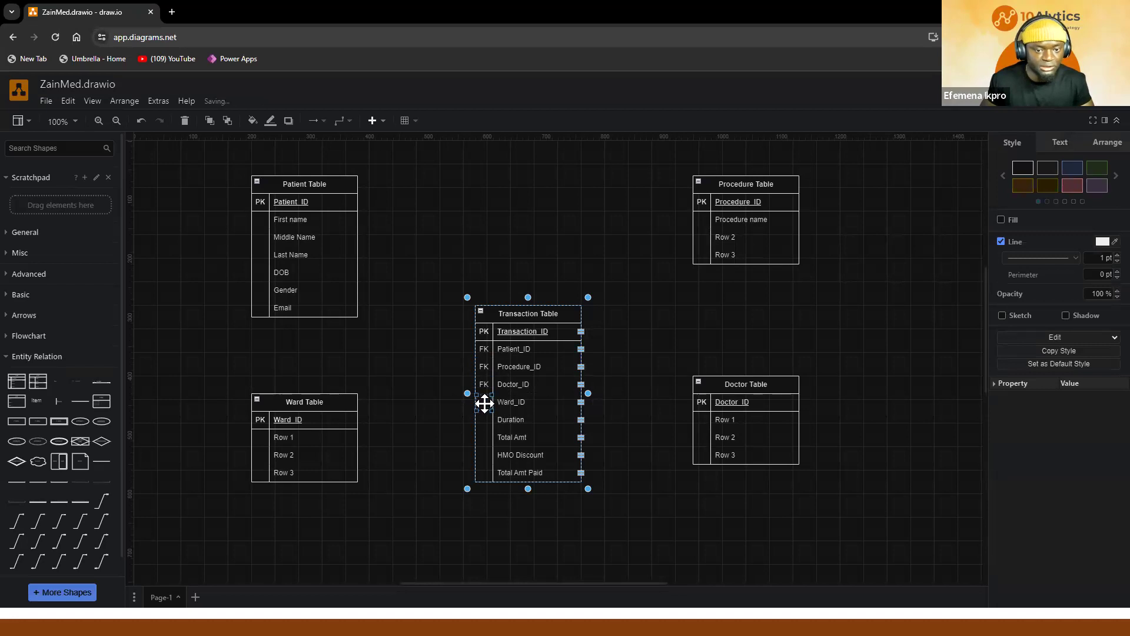
{"action": "double_click", "coordinate": [486, 402]}
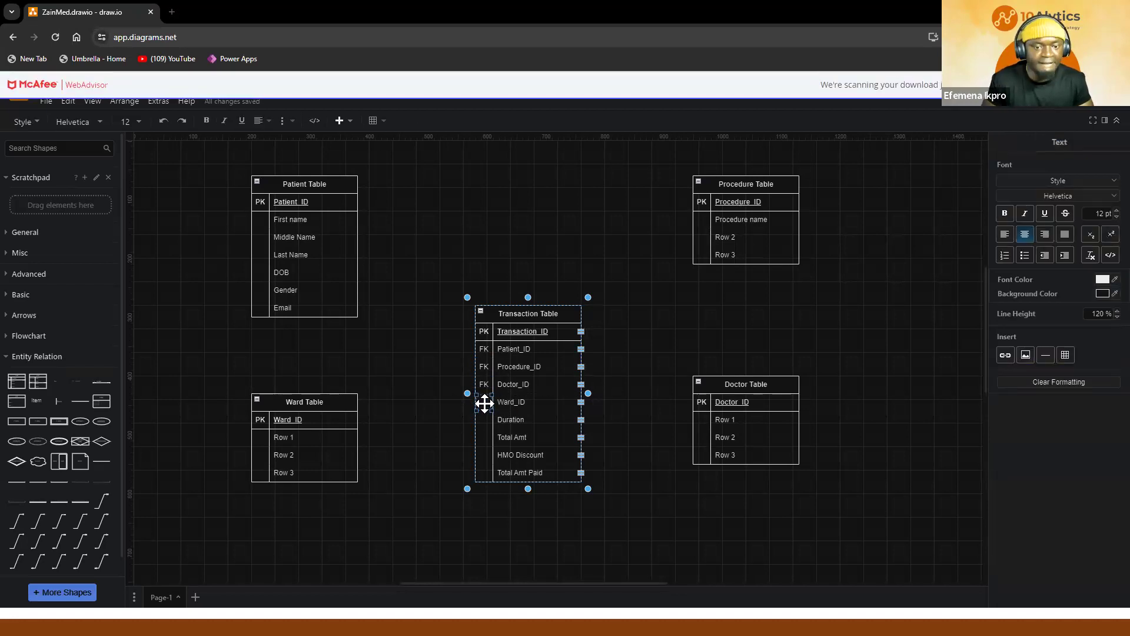
{"action": "left_click", "coordinate": [472, 409]}
{"action": "double_click", "coordinate": [482, 403]}
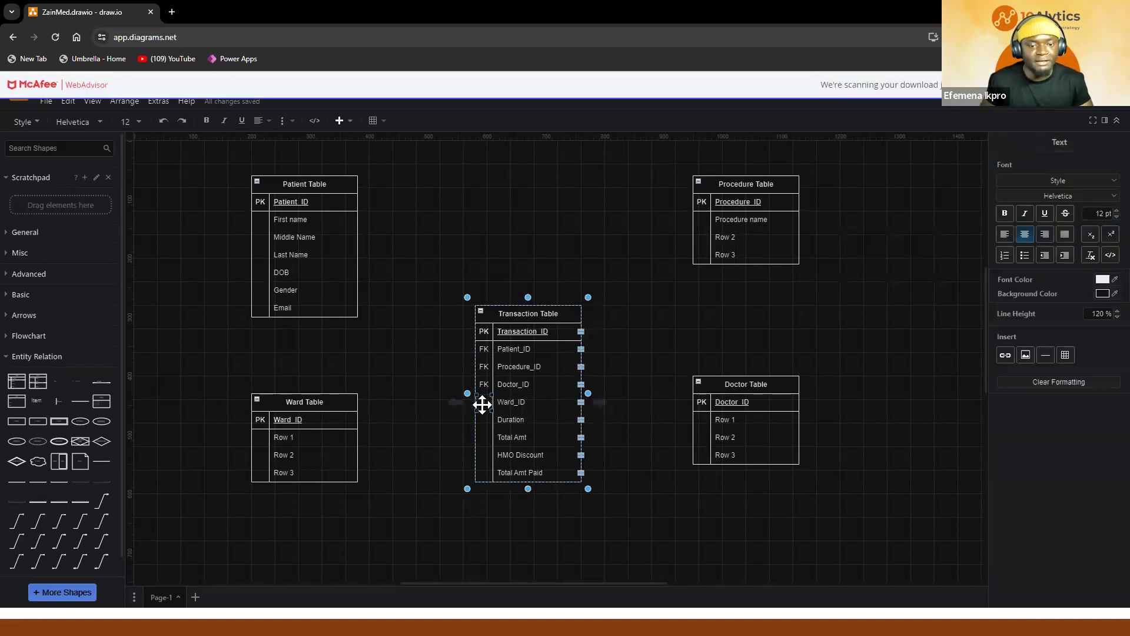
{"action": "left_click", "coordinate": [482, 404]}
{"action": "double_click", "coordinate": [482, 402]}
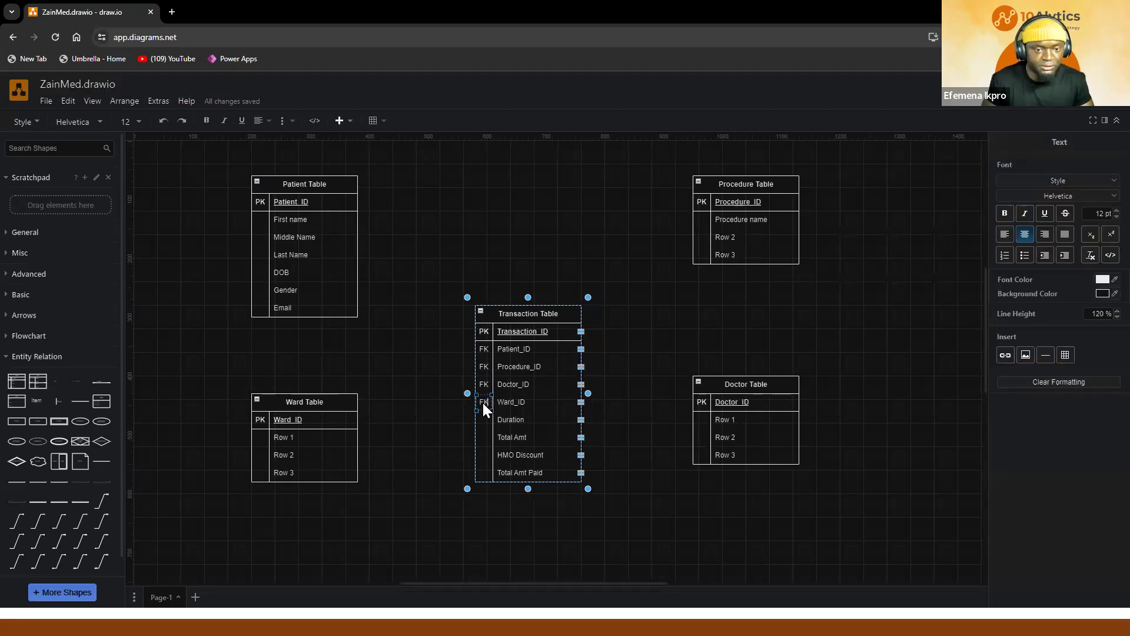
{"action": "left_click", "coordinate": [436, 416]}
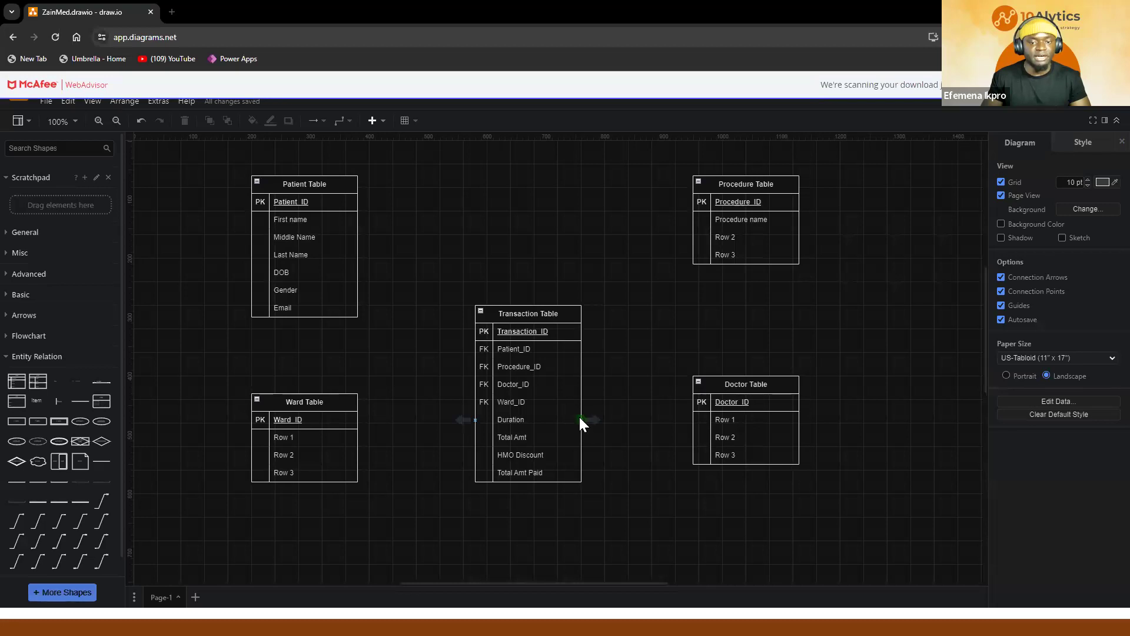
Move the Transaction Table slightly up and to the right so it sits between the four surrounding tables.
{"action": "left_click", "coordinate": [572, 398]}
{"action": "left_click_drag", "start_coordinate": [547, 397], "coordinate": [560, 368]}
{"action": "left_click", "coordinate": [504, 476]}
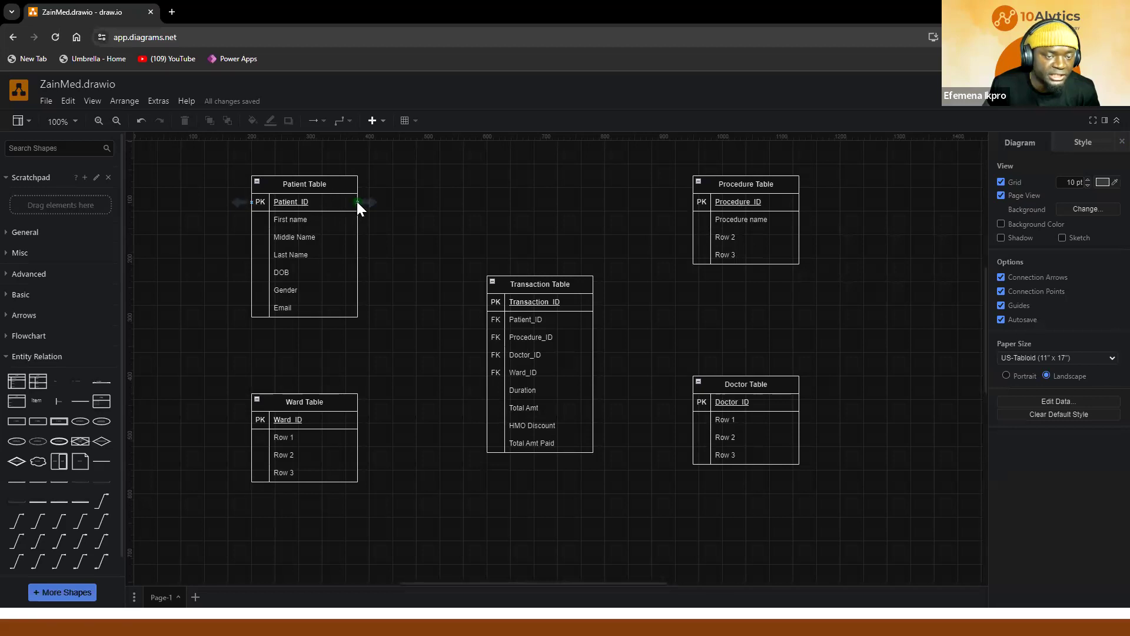
Connect the primary keys of the Patient, Ward, Procedure and Doctor tables to their matching FK rows in the Transaction Table.
{"action": "left_click_drag", "start_coordinate": [357, 202], "coordinate": [485, 317]}
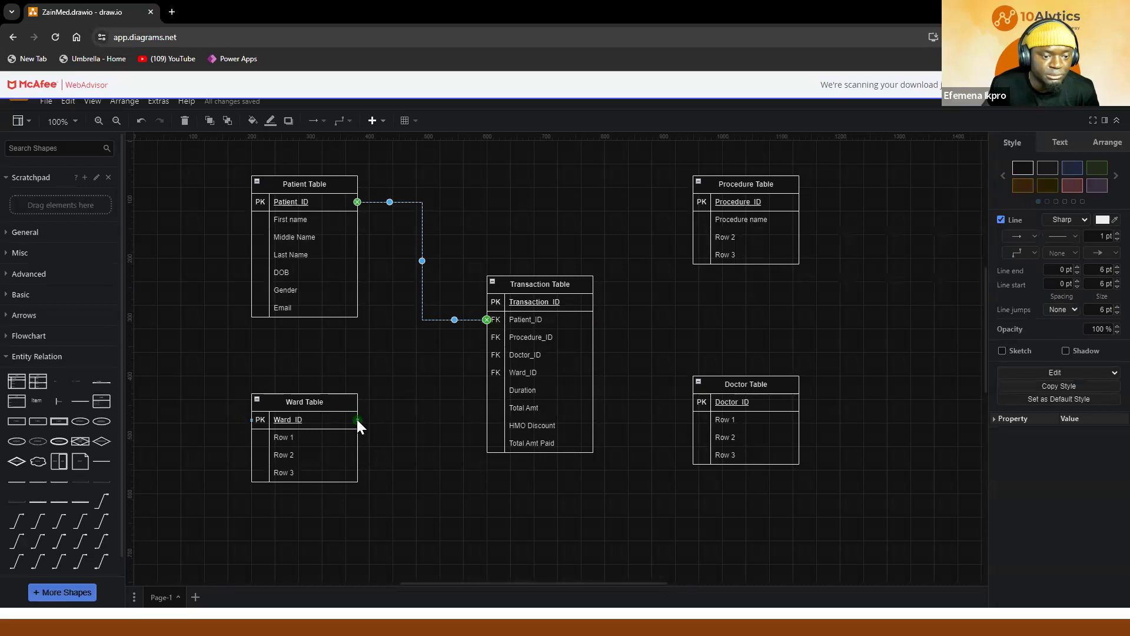
{"action": "left_click_drag", "start_coordinate": [433, 404], "coordinate": [486, 371]}
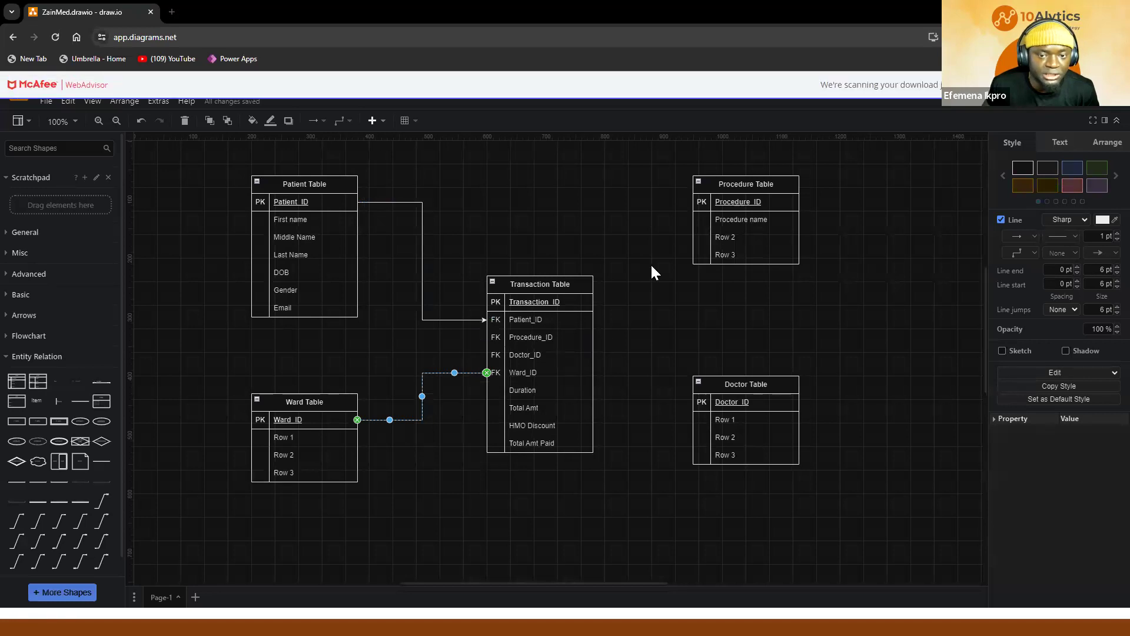
{"action": "left_click_drag", "start_coordinate": [693, 199], "coordinate": [593, 340]}
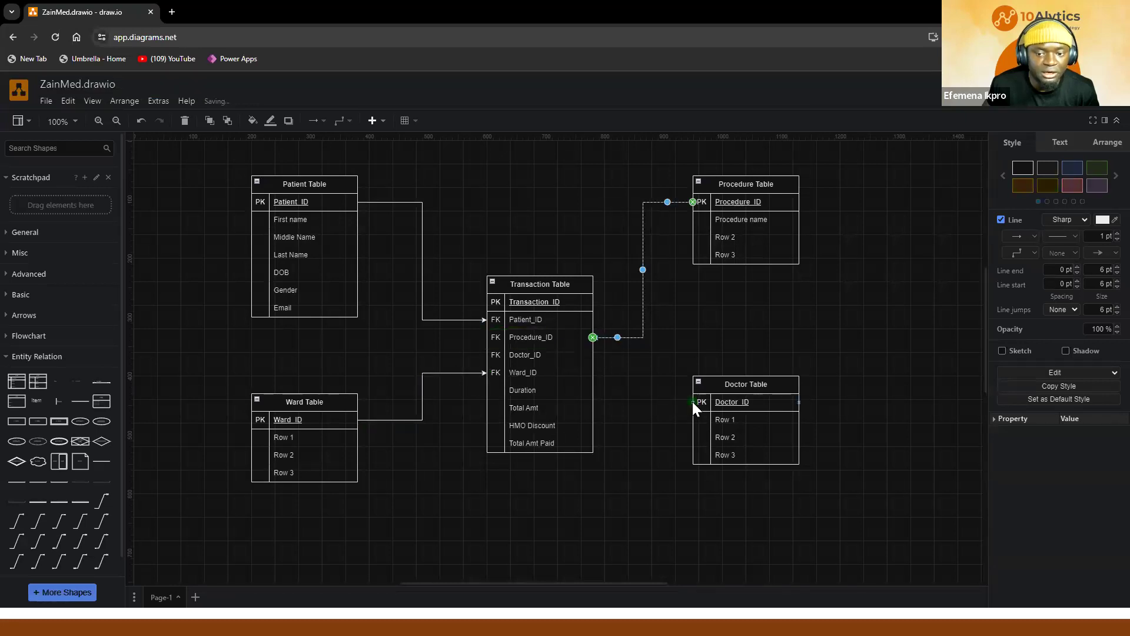
{"action": "left_click_drag", "start_coordinate": [692, 402], "coordinate": [608, 356]}
{"action": "left_click_drag", "start_coordinate": [596, 351], "coordinate": [593, 354]}
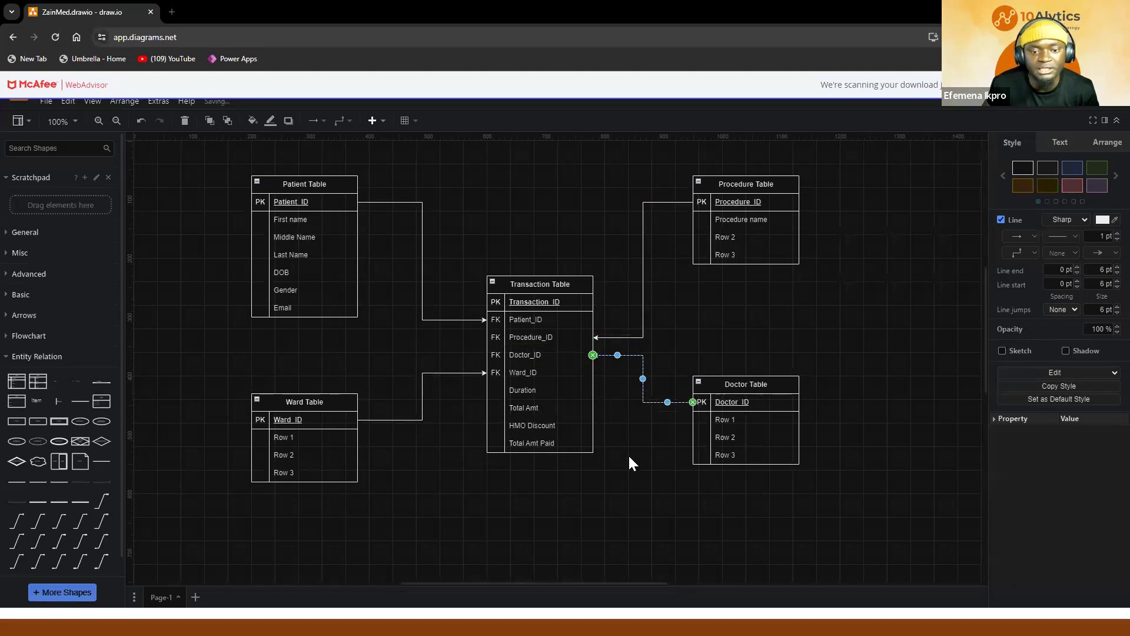
{"action": "left_click", "coordinate": [616, 467]}
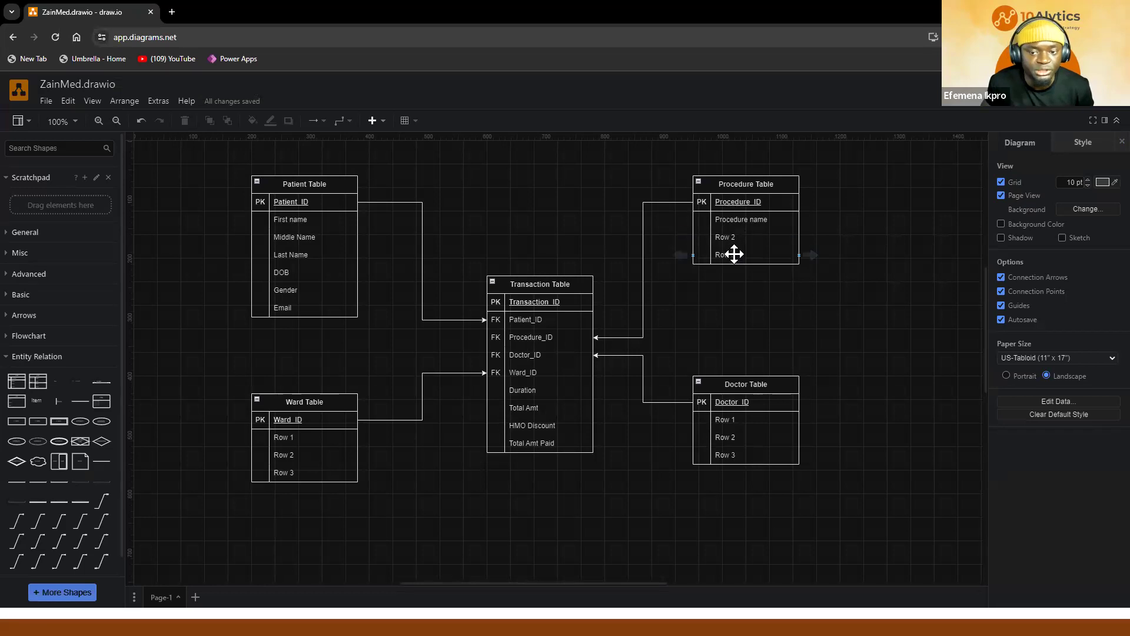
Review the listed procedure, doctor and ward data points on the slide and compare them with the diagram.
{"action": "key", "text": "alt+Tab"}
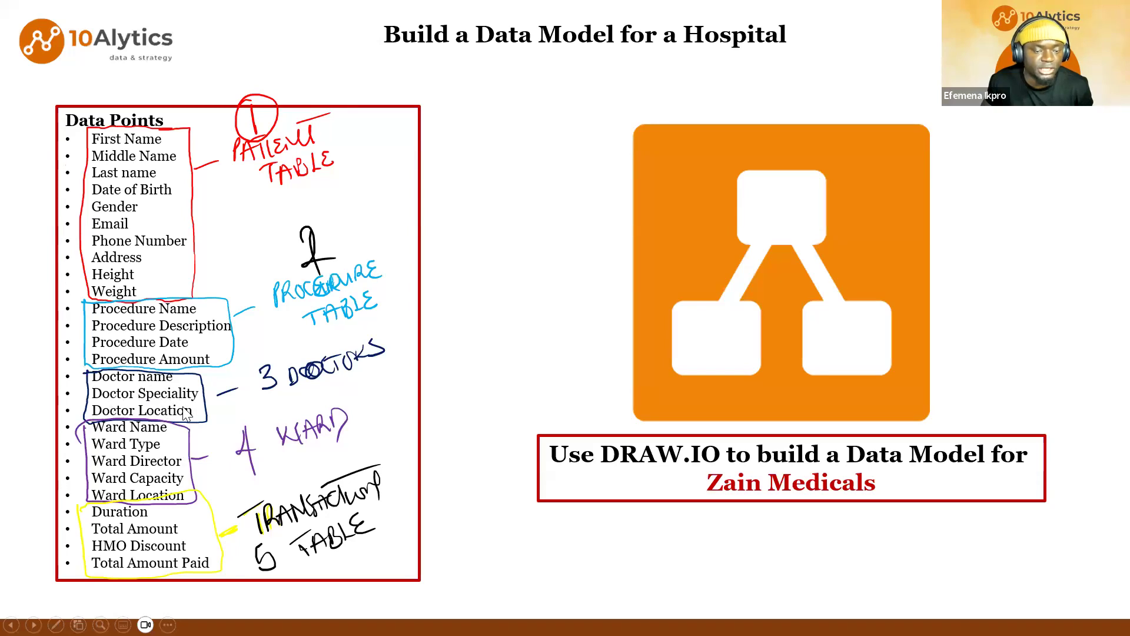
{"action": "key", "text": "alt+Tab"}
{"action": "key", "text": "alt+Tab"}
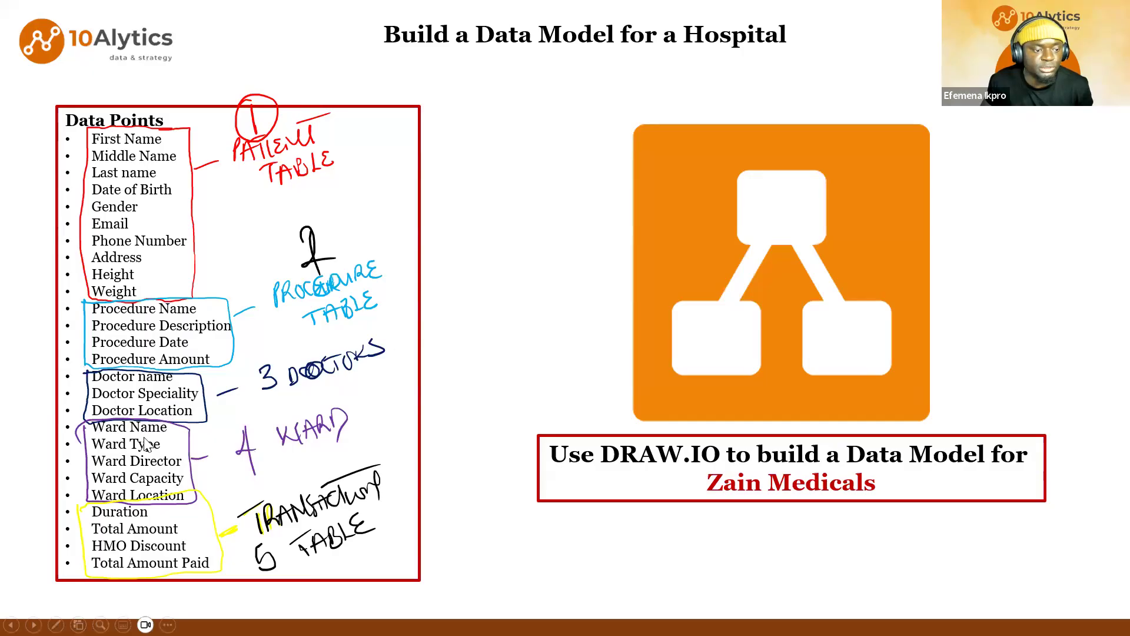
{"action": "key", "text": "alt+Tab"}
{"action": "key", "text": "alt+Tab"}
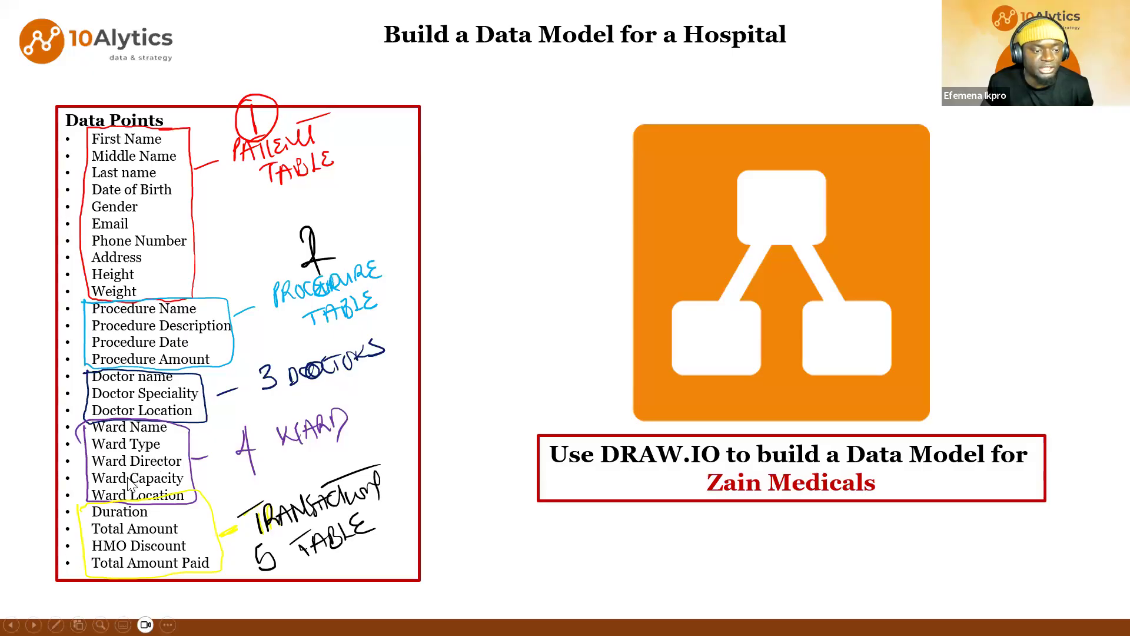
{"action": "key", "text": "alt+Tab"}
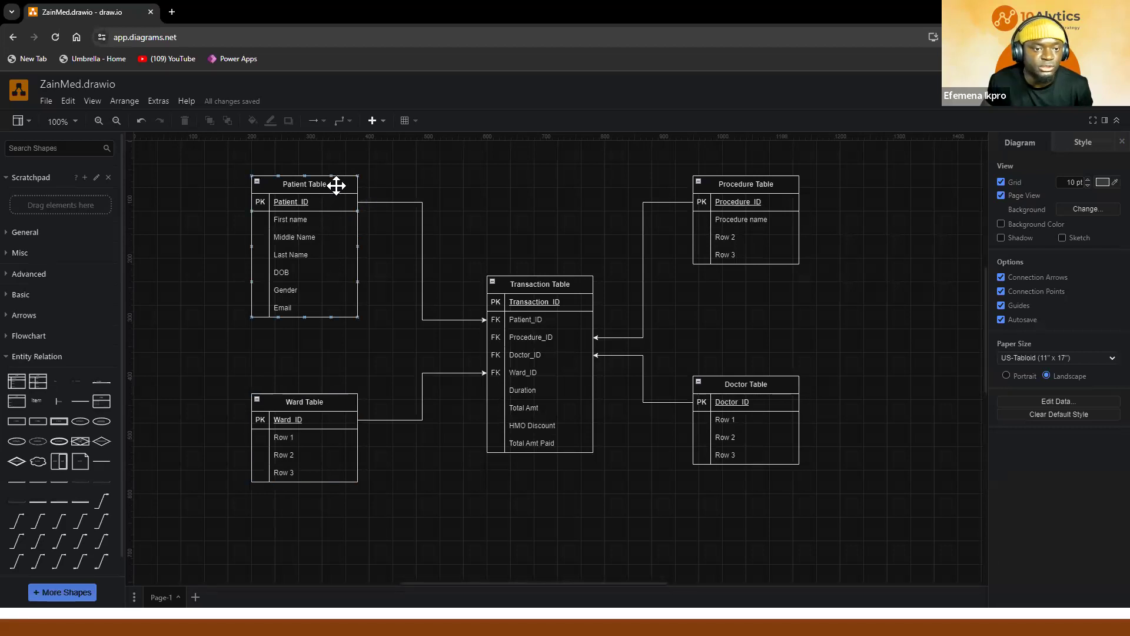
Move the Patient and Ward tables closer to the Transaction Table, align them vertically, and shift the Doctor Table slightly inward.
{"action": "left_click_drag", "start_coordinate": [336, 184], "coordinate": [365, 184]}
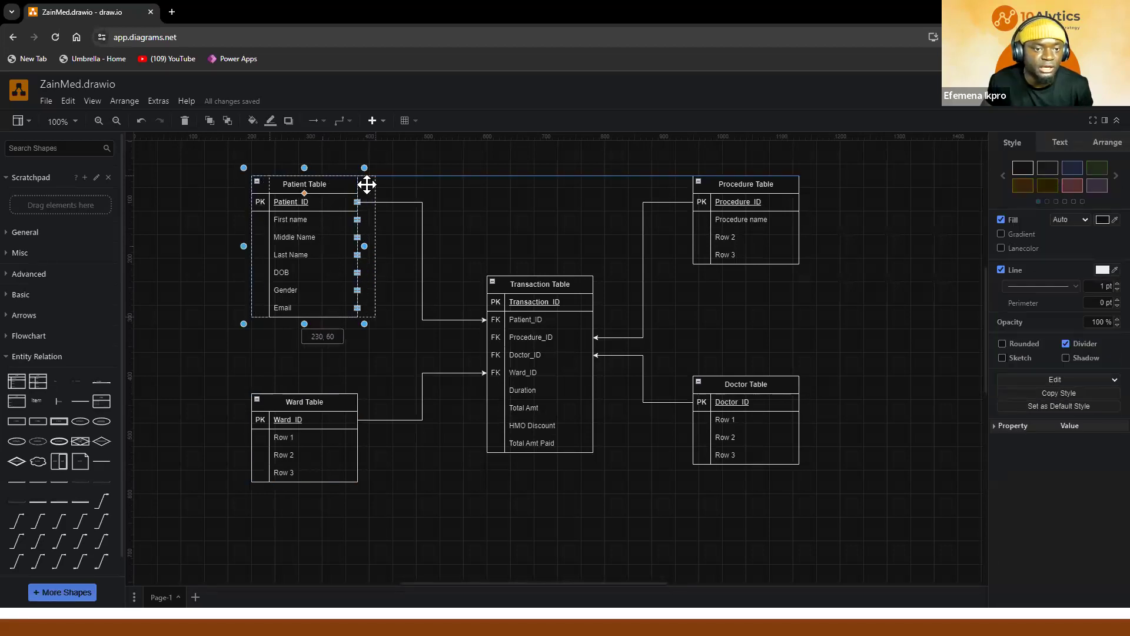
{"action": "left_click", "coordinate": [336, 401]}
{"action": "left_click_drag", "start_coordinate": [336, 401], "coordinate": [361, 371]}
{"action": "mouse_move", "coordinate": [735, 387]}
{"action": "left_mouse_down"}
{"action": "mouse_move", "coordinate": [735, 363]}
{"action": "mouse_move", "coordinate": [722, 386]}
{"action": "left_mouse_up"}
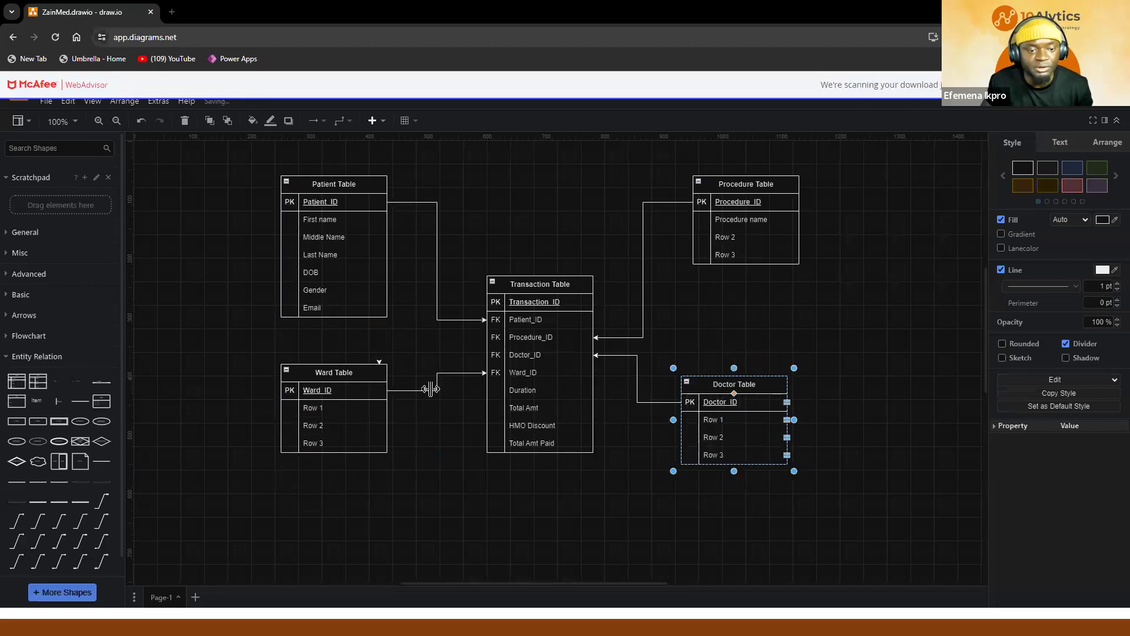
{"action": "left_click_drag", "start_coordinate": [366, 368], "coordinate": [364, 383]}
Shorten the header row of the Procedure Table slightly.
{"action": "left_click", "coordinate": [728, 192]}
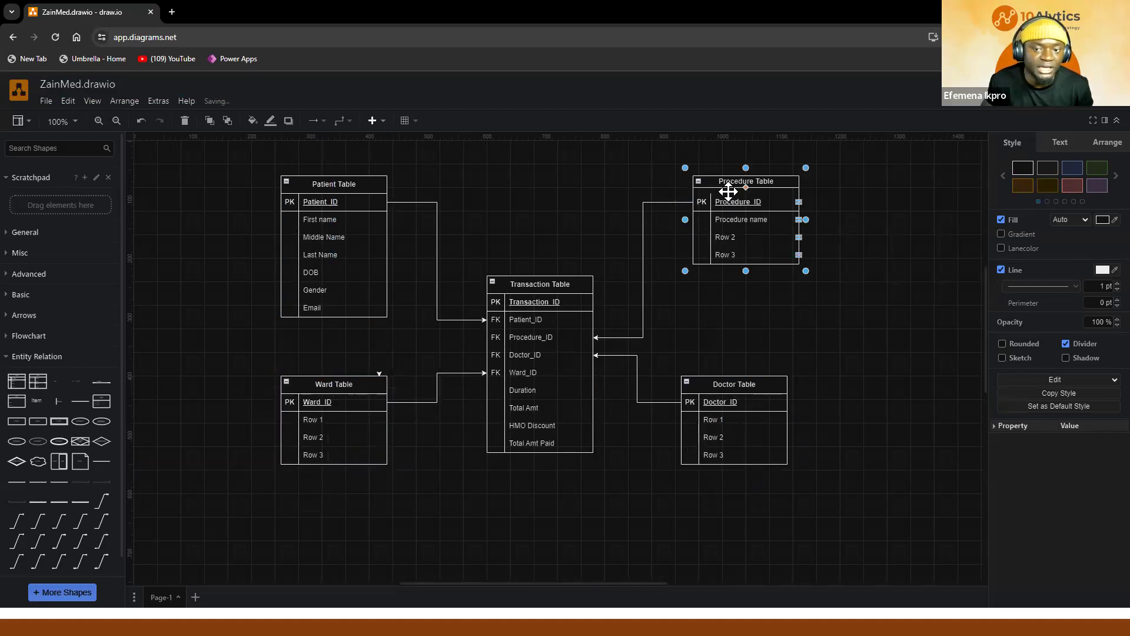
{"action": "left_click_drag", "start_coordinate": [728, 191], "coordinate": [729, 192]}
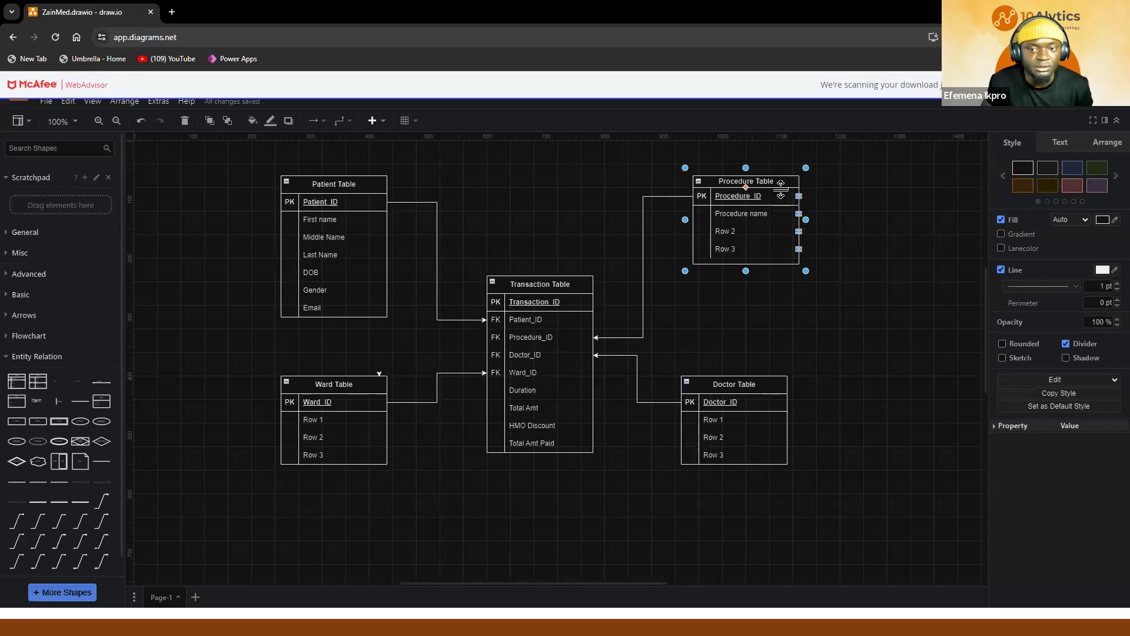
{"action": "left_click", "coordinate": [849, 181]}
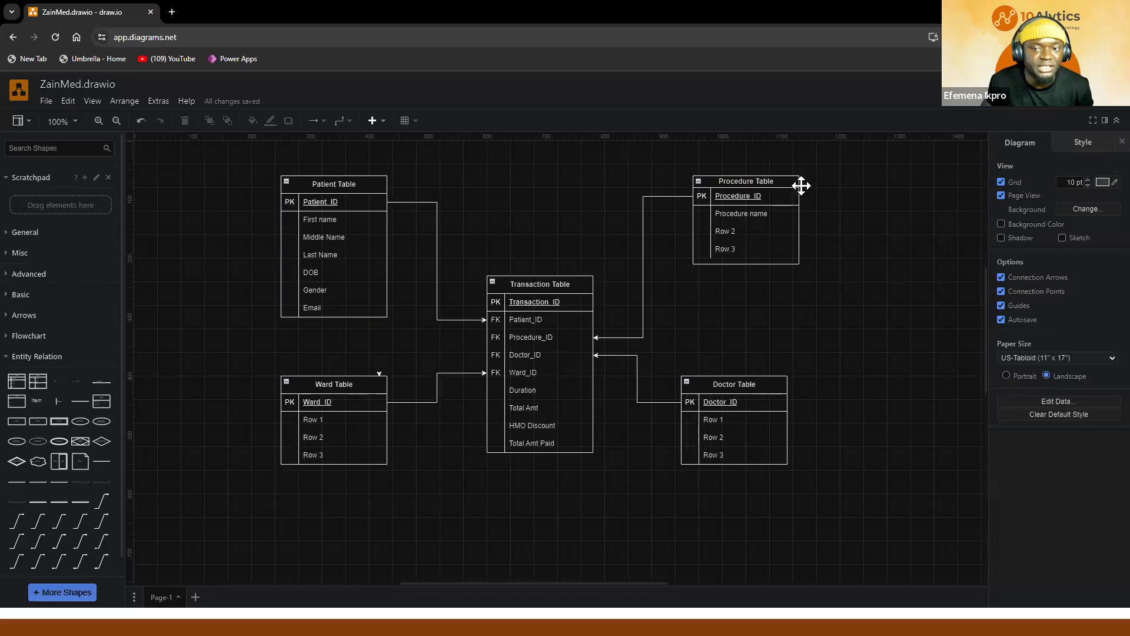
Nudge the Ward Table slightly down and move the Procedure Table left to line up above the Doctor Table.
{"action": "left_click_drag", "start_coordinate": [790, 183], "coordinate": [784, 183]}
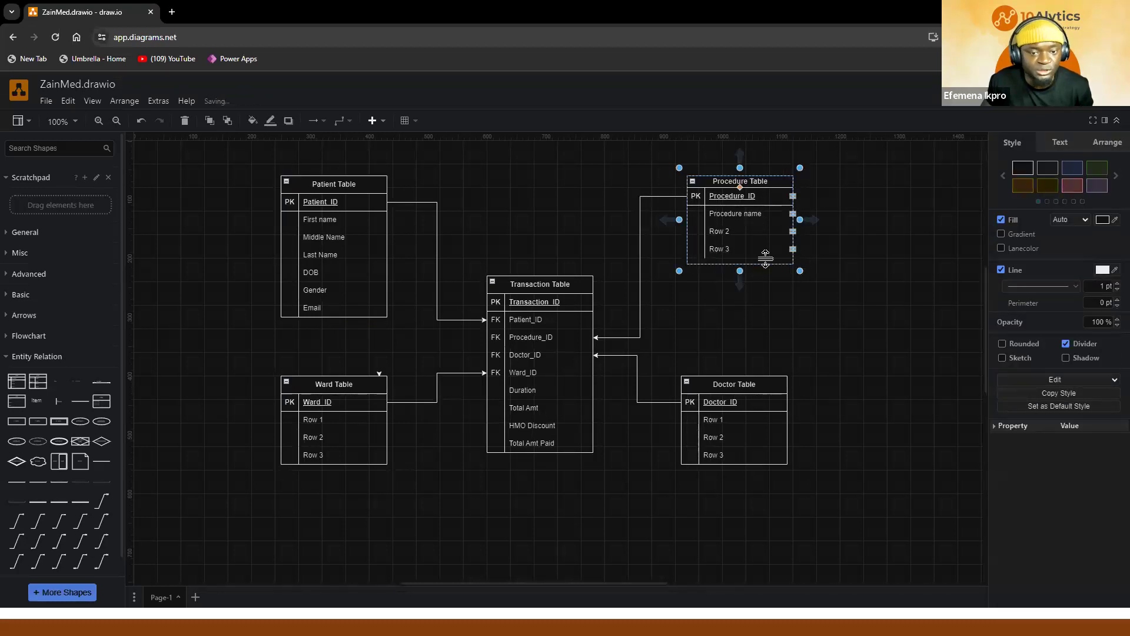
{"action": "left_click_drag", "start_coordinate": [359, 389], "coordinate": [353, 392]}
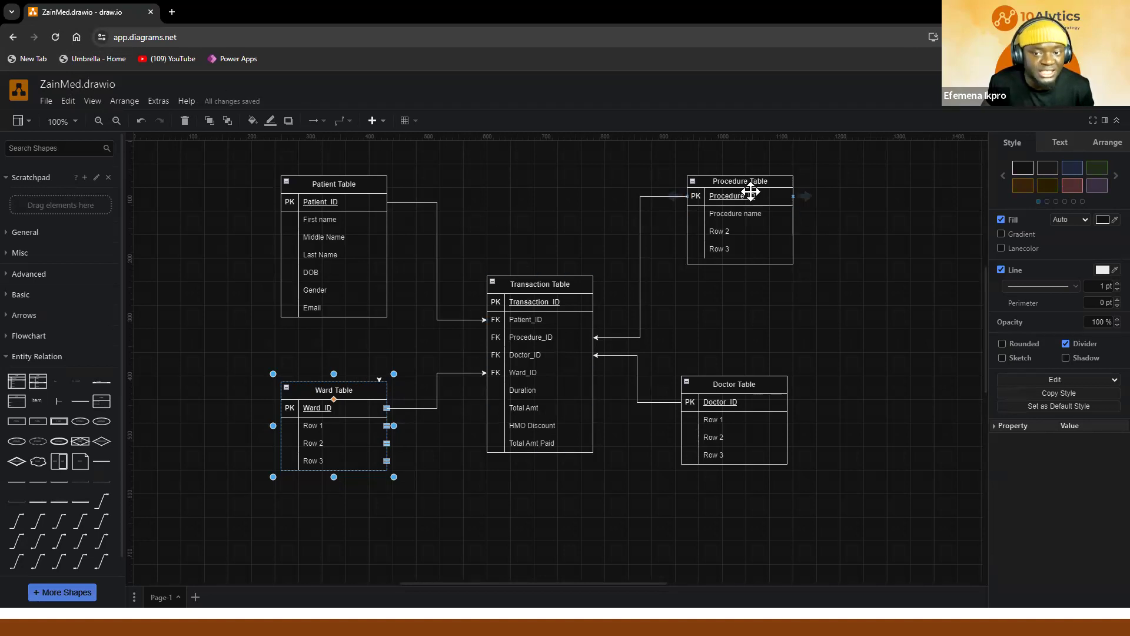
{"action": "left_click_drag", "start_coordinate": [751, 182], "coordinate": [748, 187]}
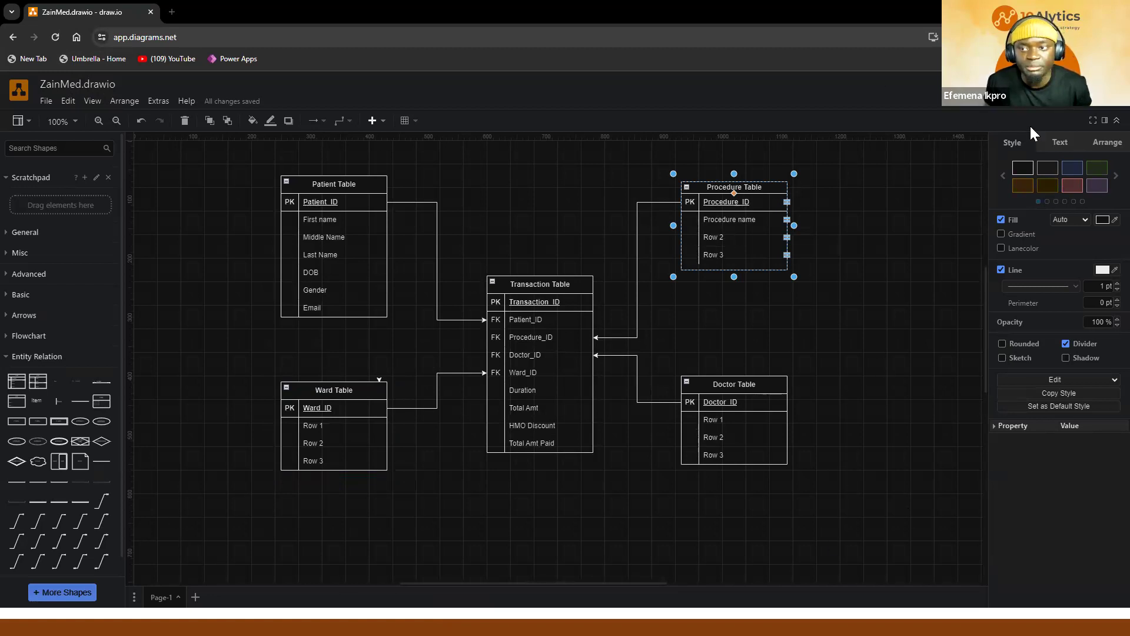
End the PowerPoint slide show and discard its ink annotations.
{"action": "left_click", "coordinate": [719, 585]}
{"action": "key", "text": "Escape"}
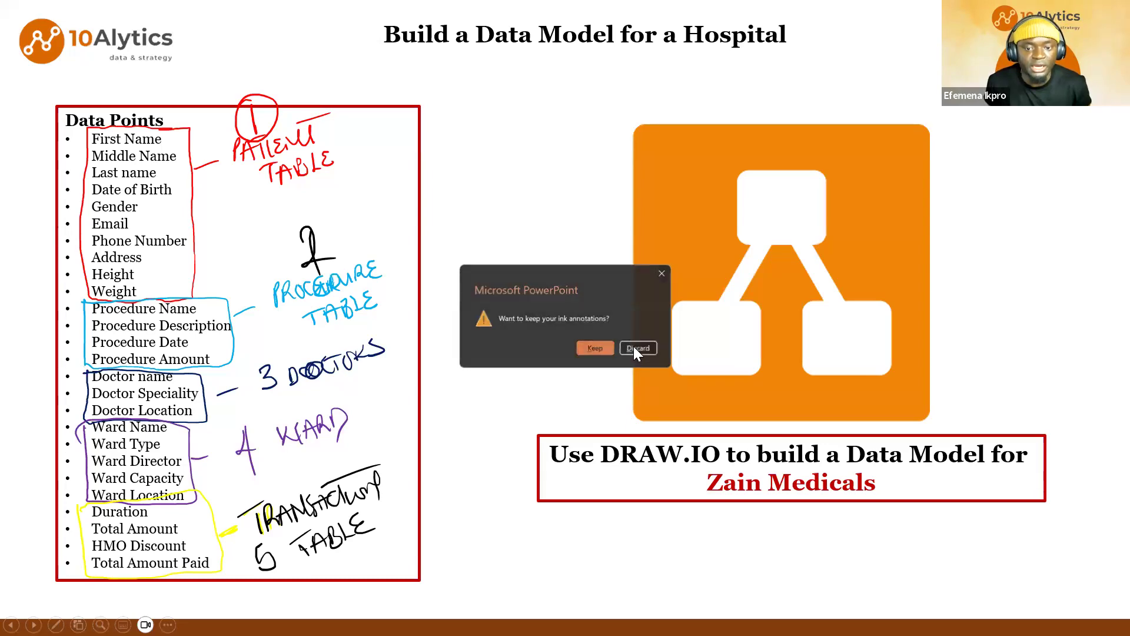
{"action": "left_click", "coordinate": [633, 346]}
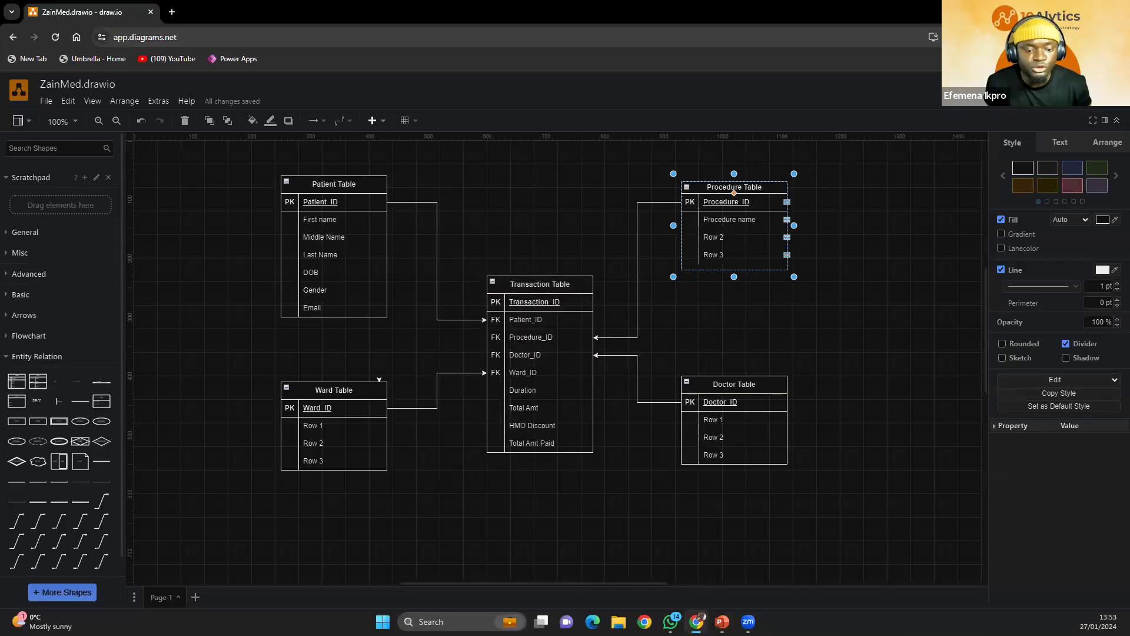
Open Snipping Tool and capture a rectangular screenshot covering all five linked tables of the draw.io diagram.
{"action": "left_click", "coordinate": [447, 621]}
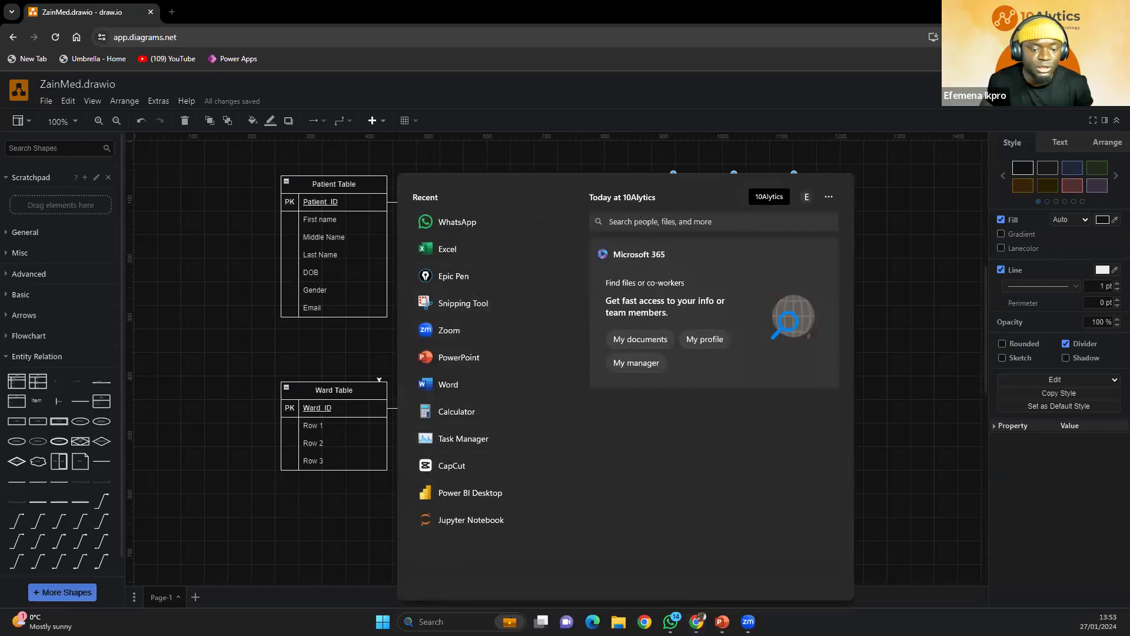
{"action": "type", "text": "snipp"}
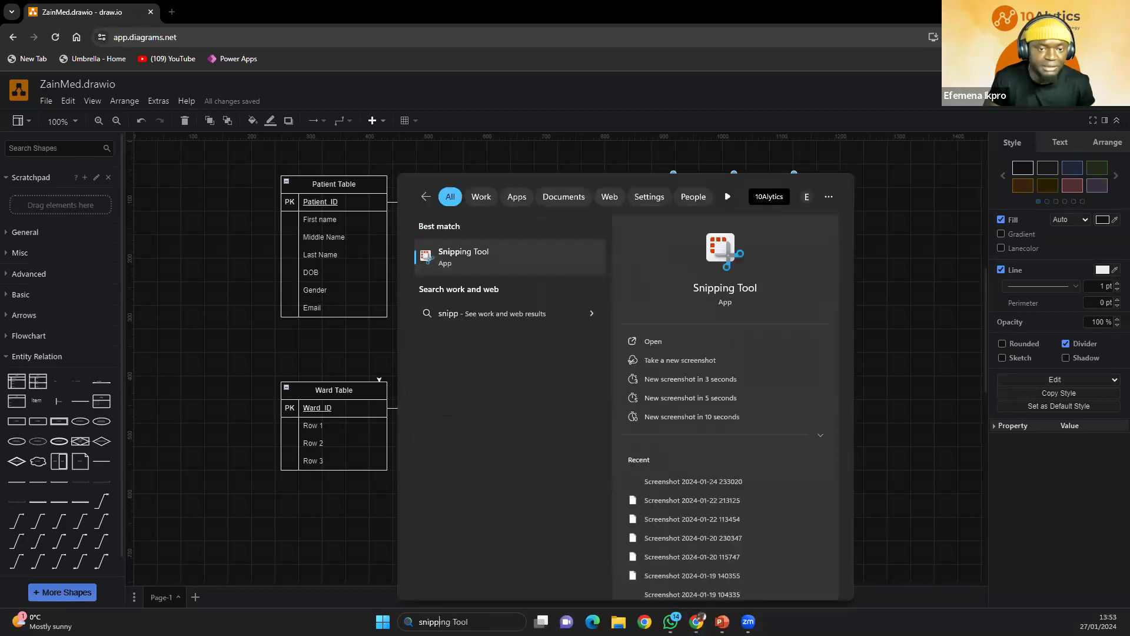
{"action": "left_click", "coordinate": [463, 257]}
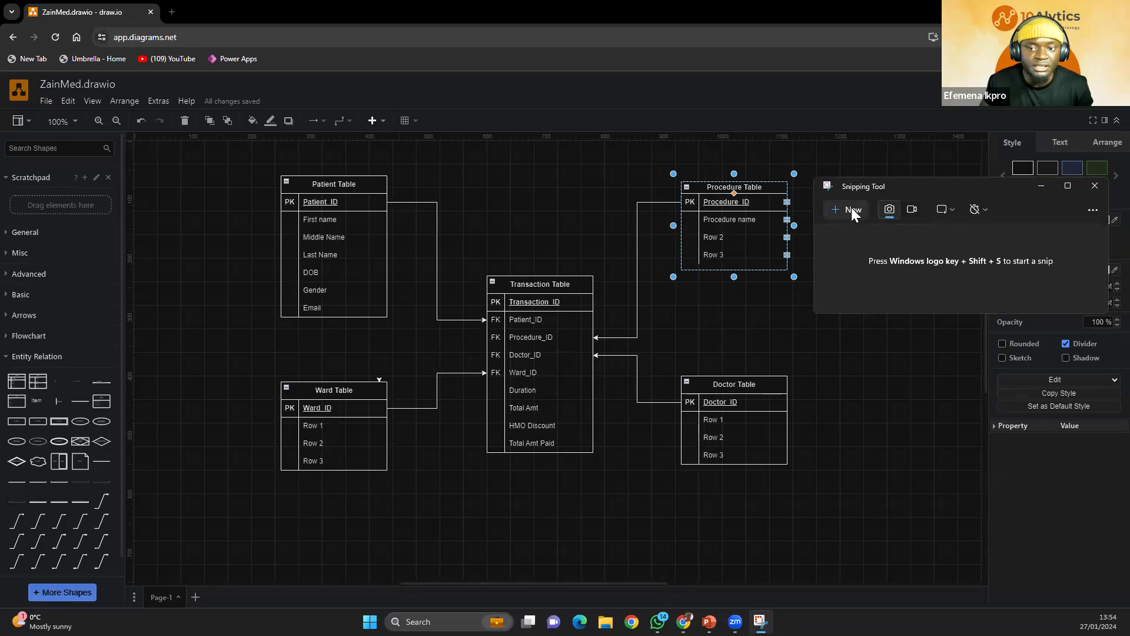
{"action": "left_click", "coordinate": [818, 238]}
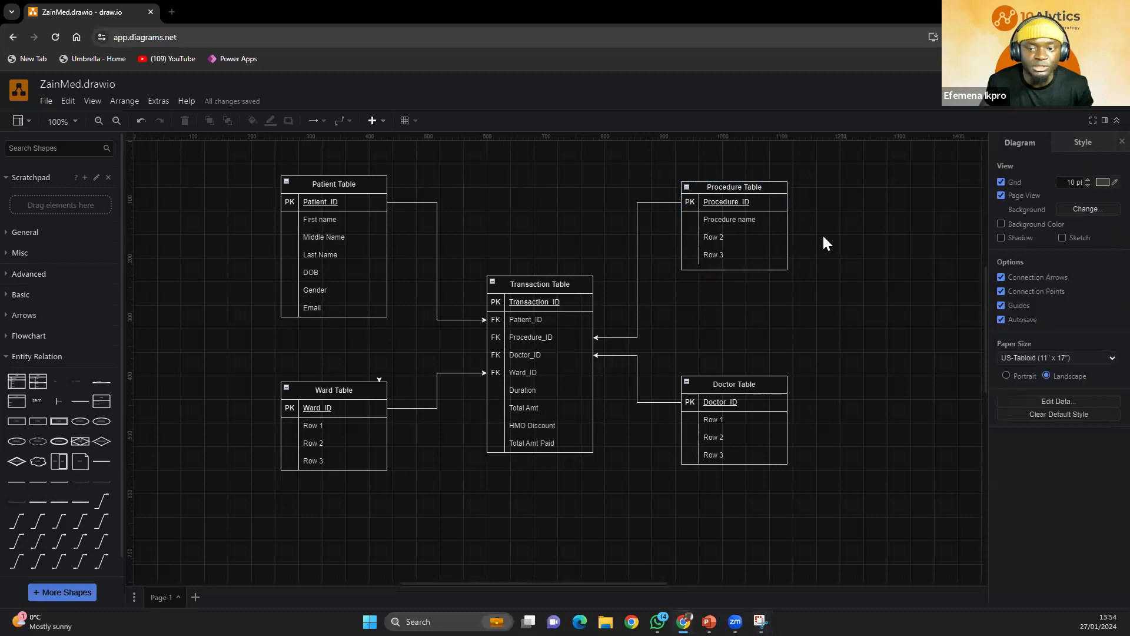
{"action": "left_click", "coordinate": [843, 209]}
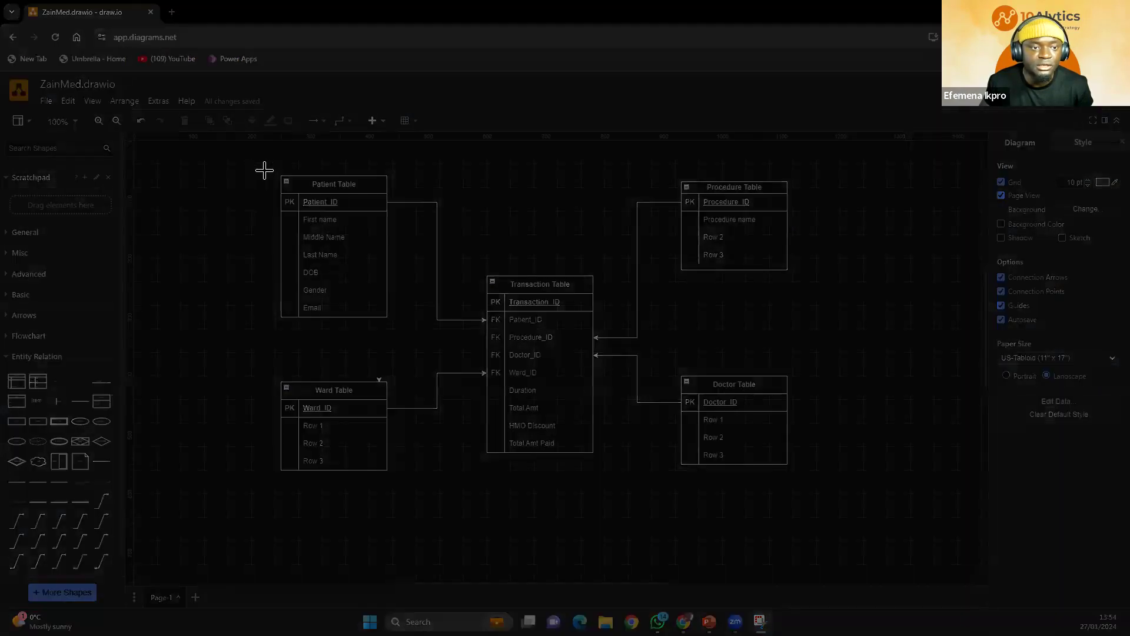
{"action": "left_click_drag", "start_coordinate": [259, 163], "coordinate": [801, 479]}
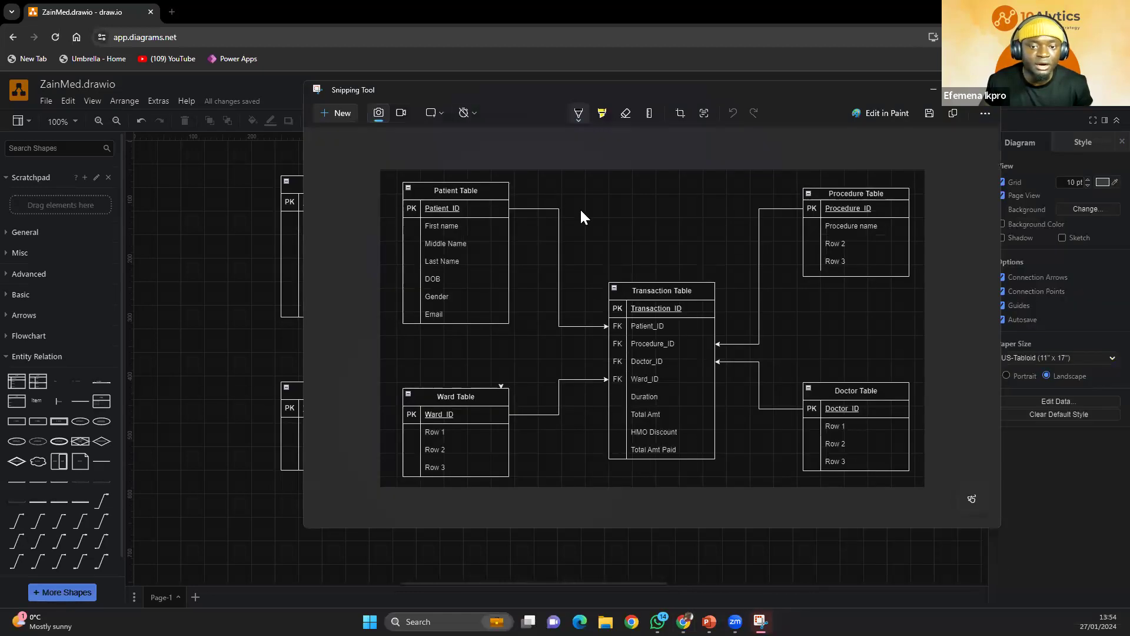
{"action": "right_click", "coordinate": [582, 210]}
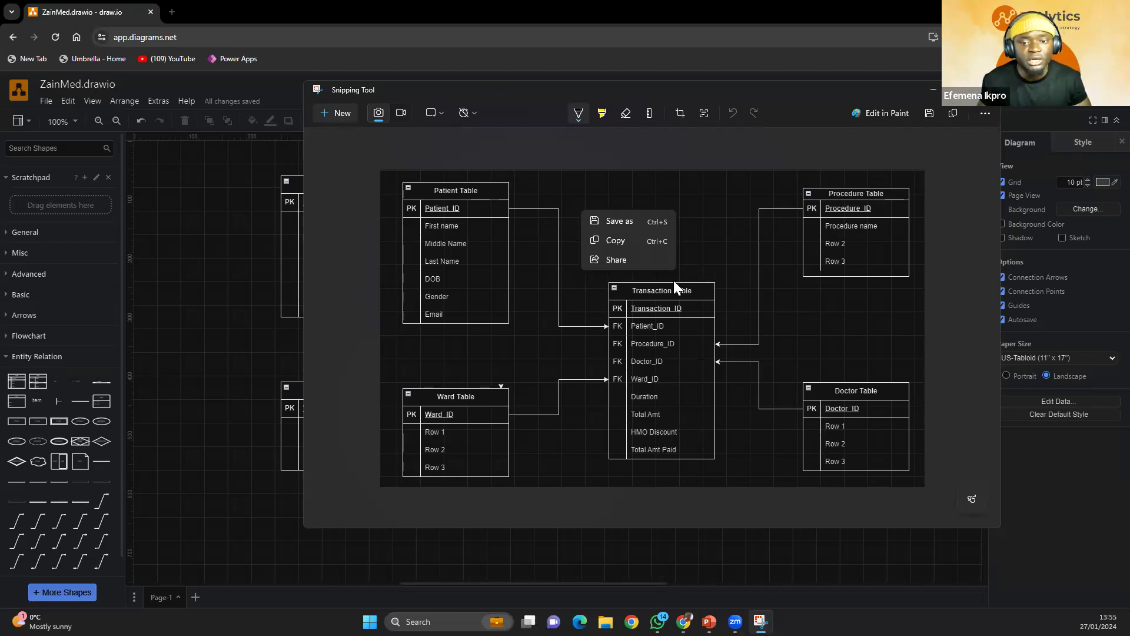
{"action": "left_click", "coordinate": [715, 272]}
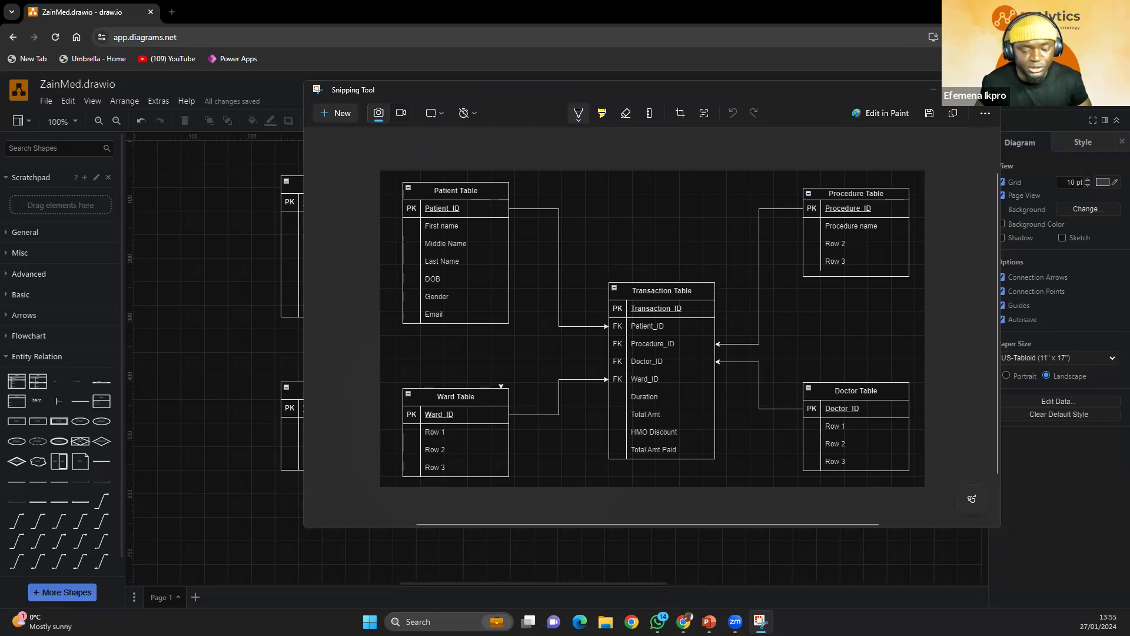
Search Windows for the Snipping Tool without opening it, and switch to PowerPoint.
{"action": "key", "text": "alt+Tab"}
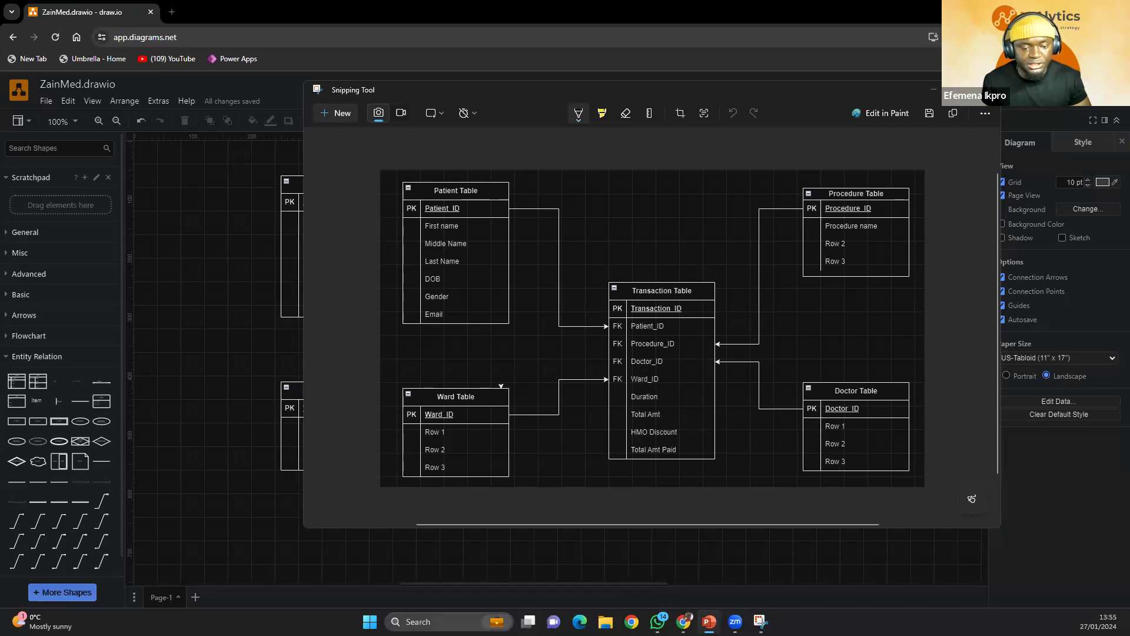
{"action": "left_click", "coordinate": [437, 622]}
{"action": "type", "text": "snippint"}
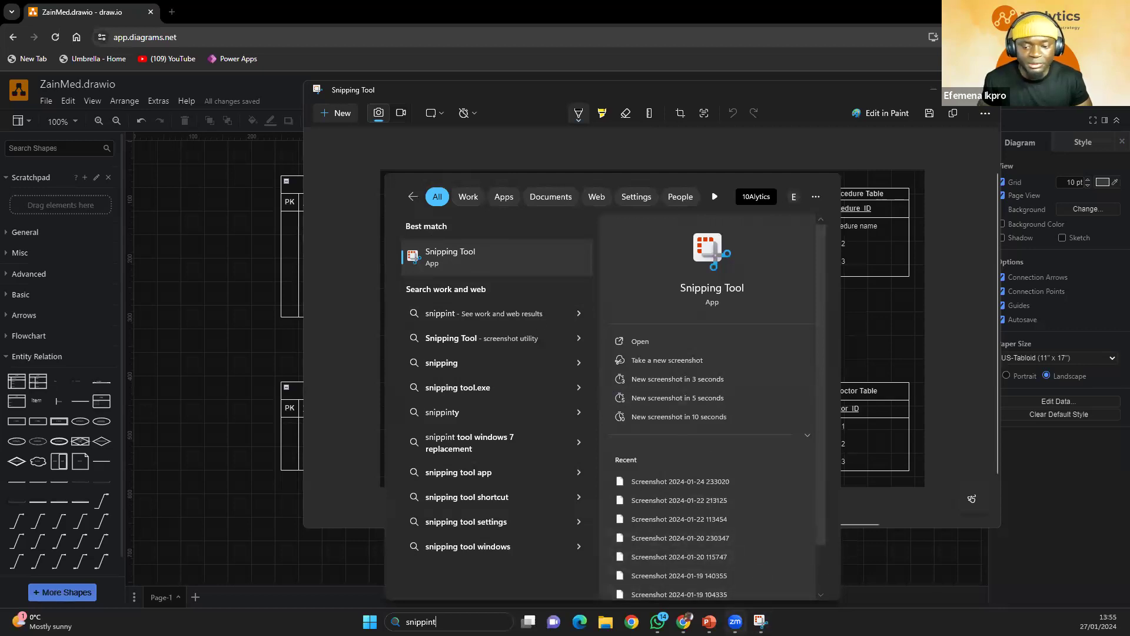
{"action": "left_click", "coordinate": [709, 621]}
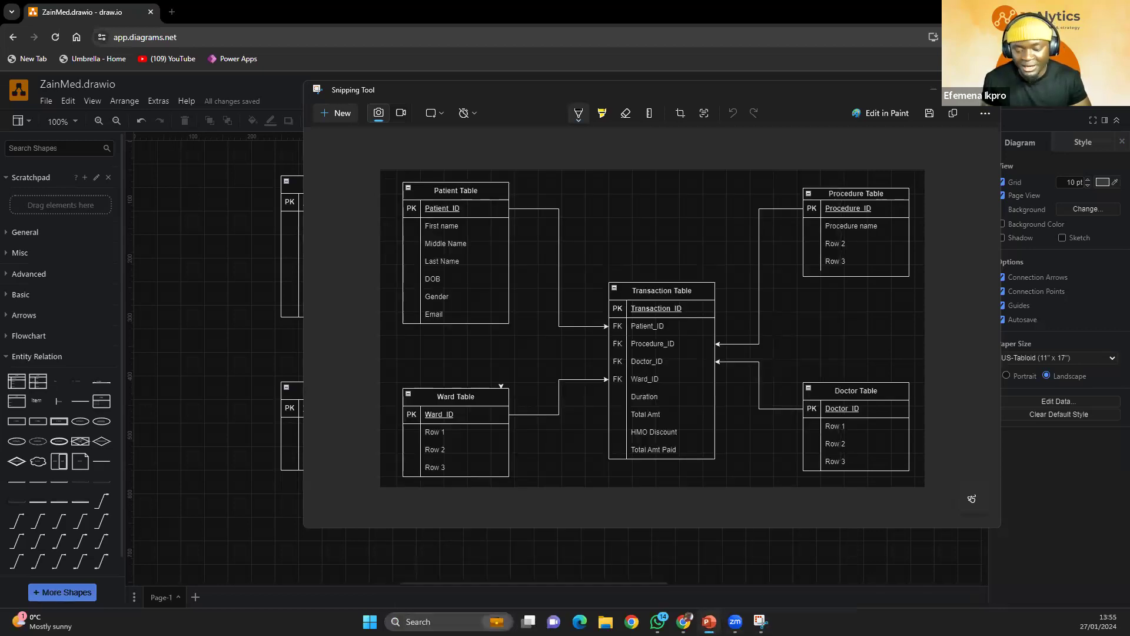